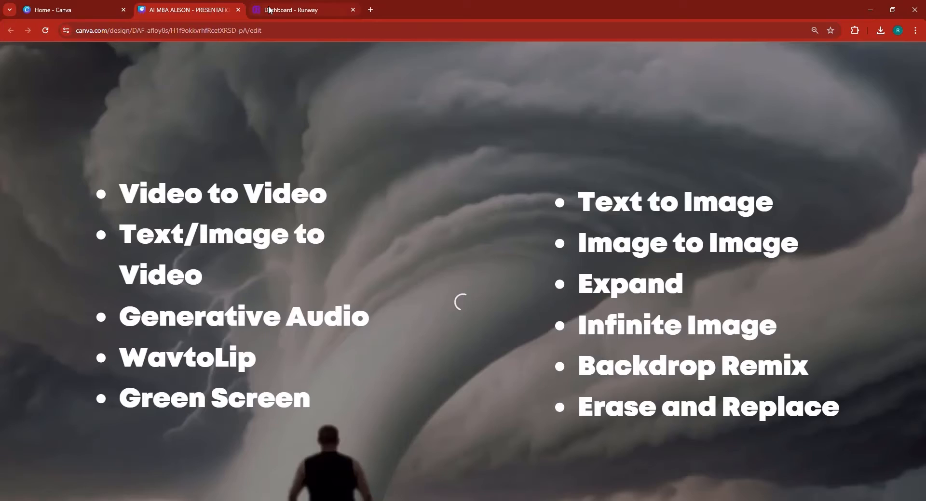
# Step: Switch to the Runway dashboard and open the Video to Video tool
pyautogui.click(269, 10)
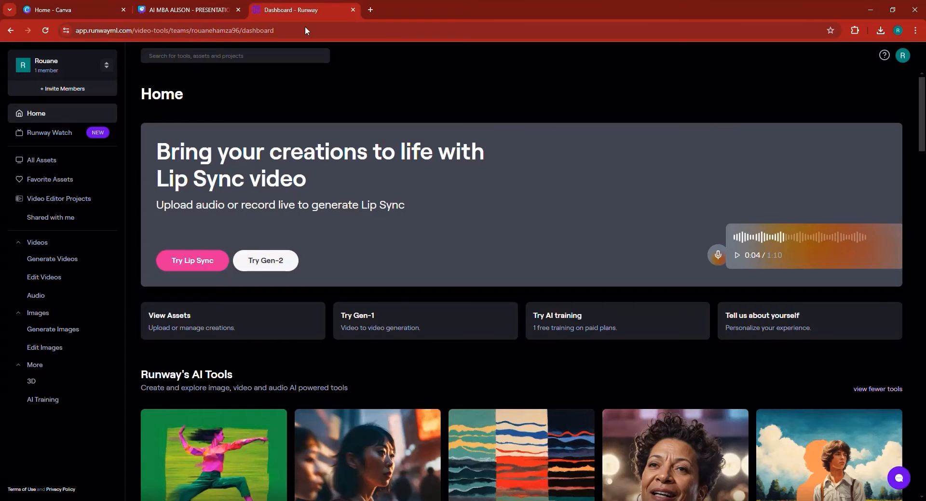
pyautogui.scroll(-3, 368, 153)
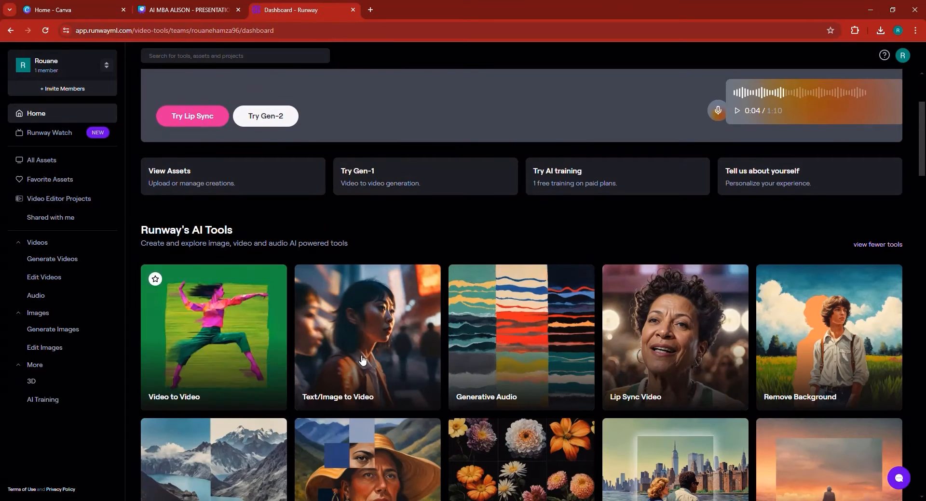
pyautogui.click(234, 352)
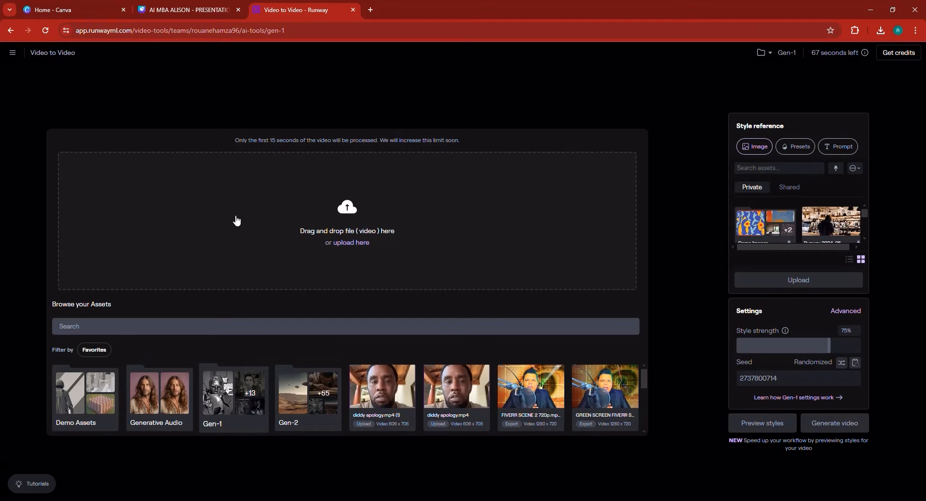
pyautogui.click(355, 245)
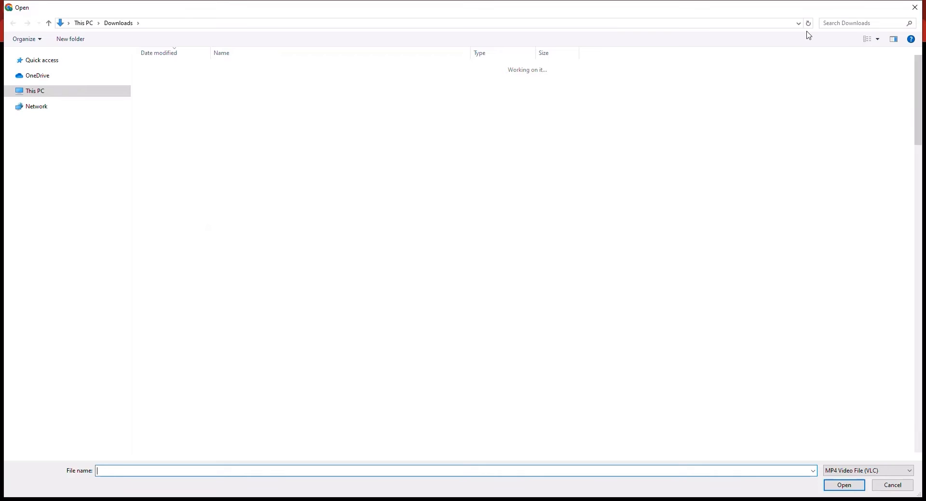
pyautogui.click(915, 9)
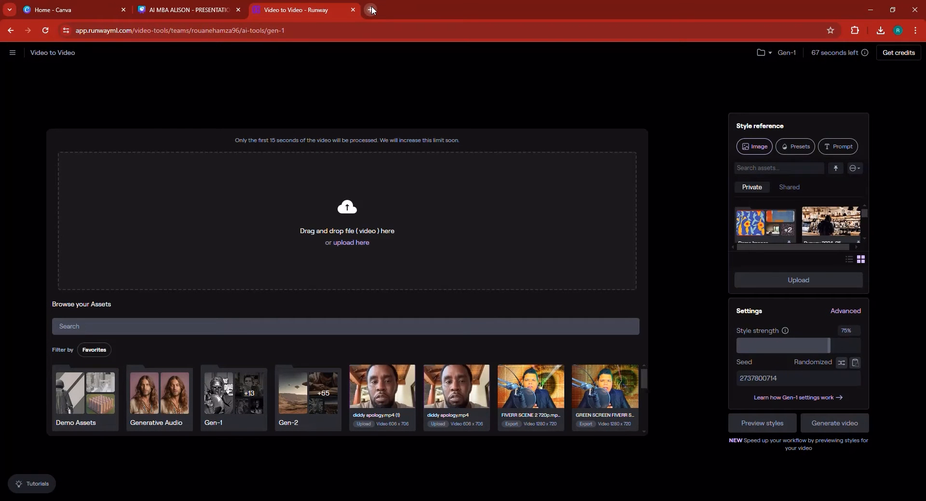
# Step: Search Google in a new tab for a Pixabay dog video and open Pixabay's dog video collection
pyautogui.click(370, 12)
pyautogui.write('google.com')
pyautogui.press('Return')
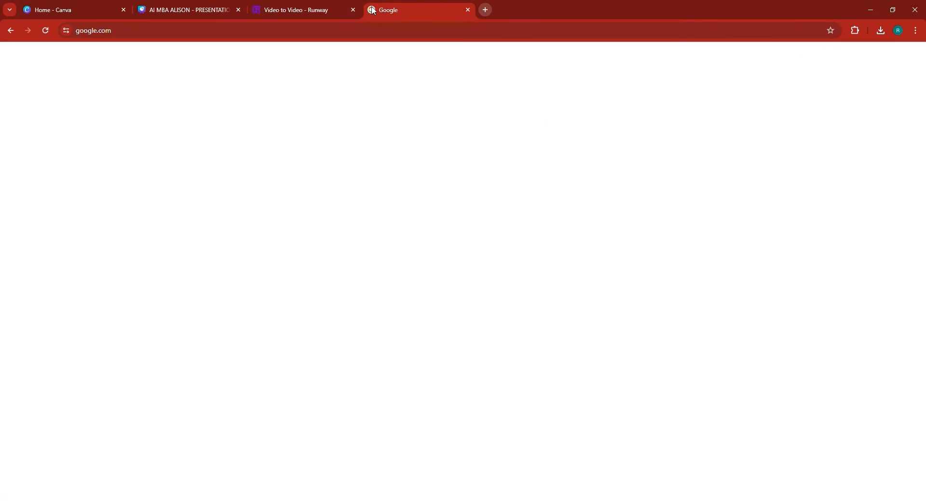
pyautogui.write('dog video pixabaty')
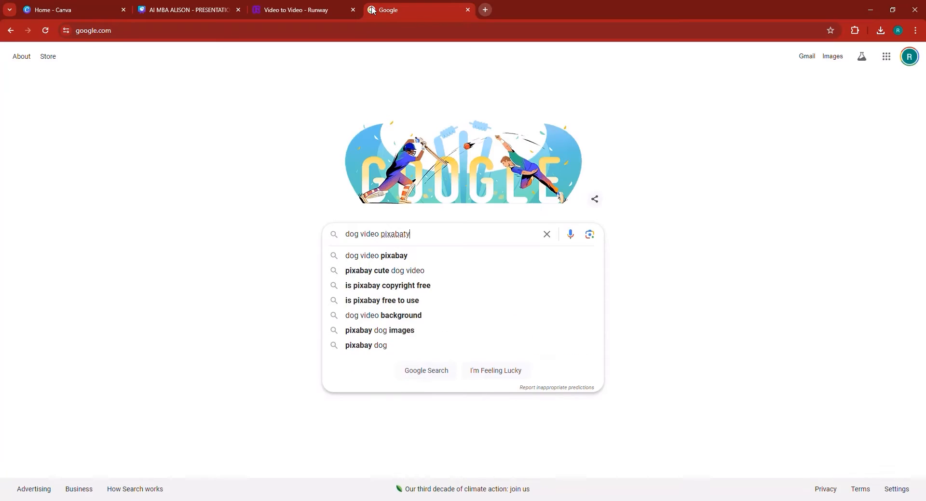
pyautogui.press('Return')
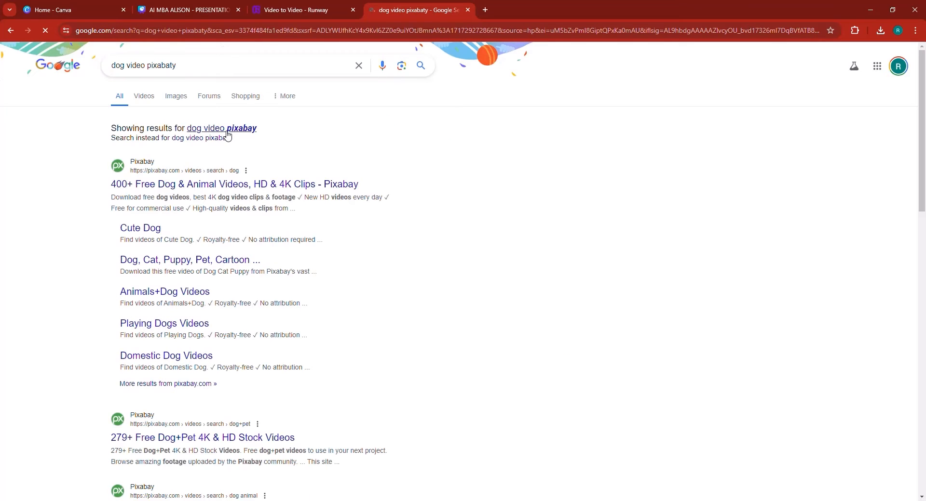
pyautogui.click(222, 154)
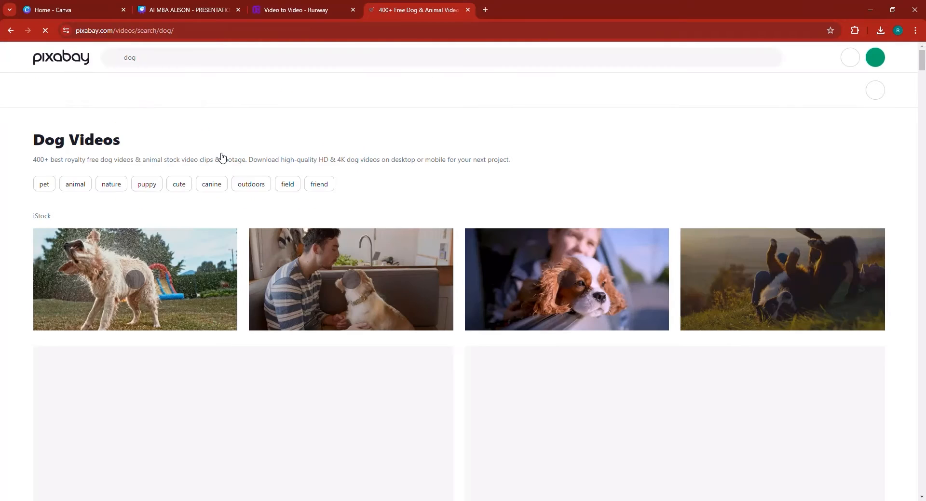
# Step: Download the royalty-free clip of the dog drinking from a white bowl as a 960×540 MP4
pyautogui.scroll(-2, 250, 125)
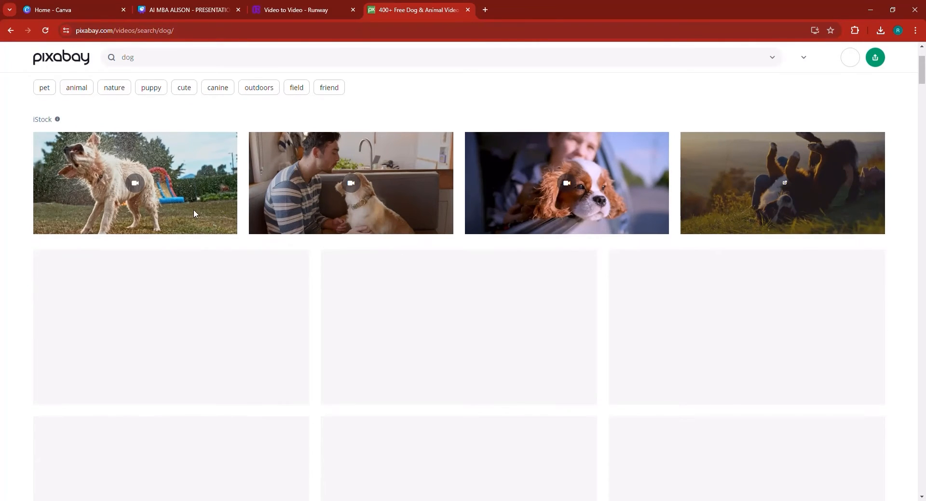
pyautogui.scroll(-3, 403, 198)
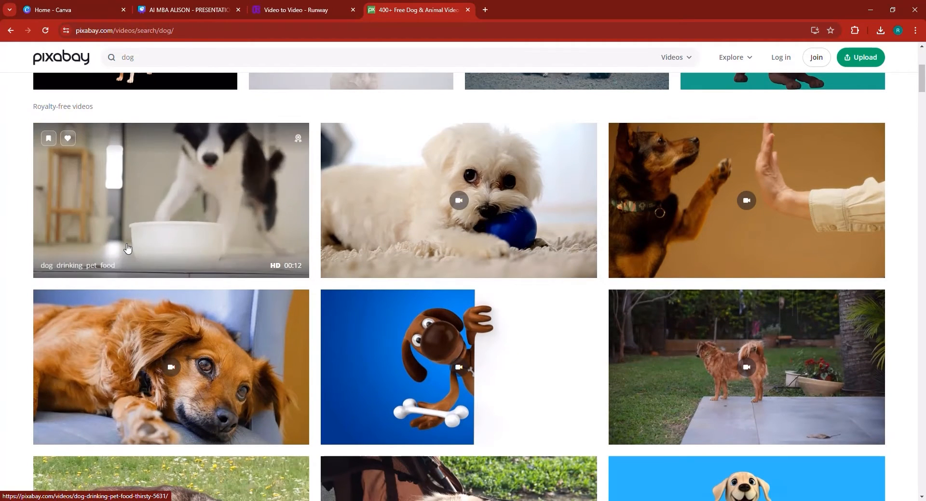
pyautogui.click(156, 221)
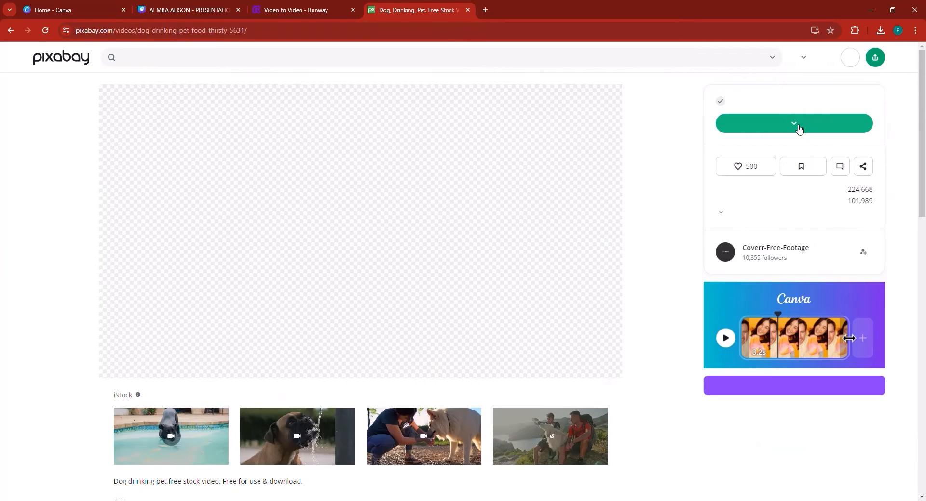
pyautogui.click(769, 133)
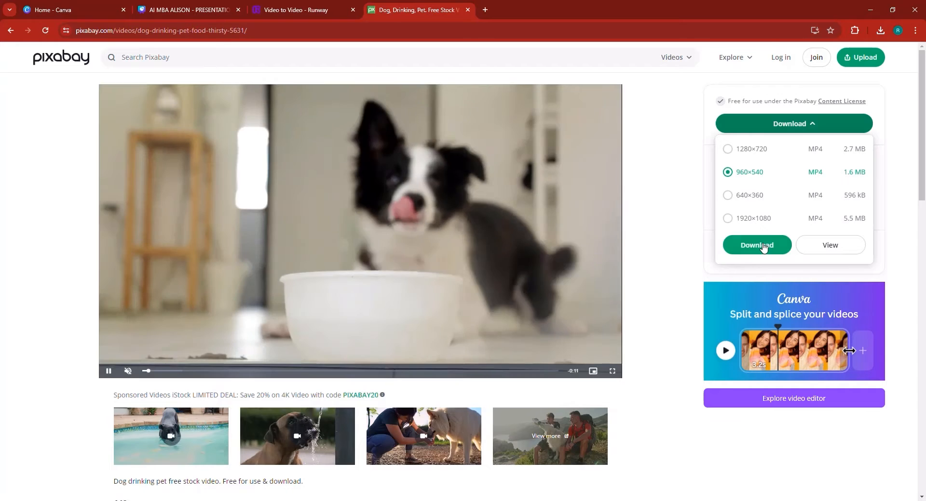
pyautogui.click(763, 245)
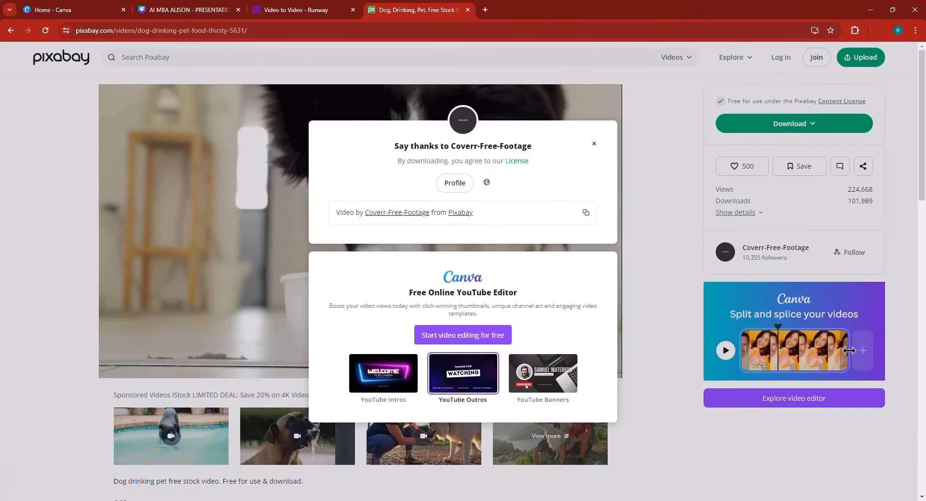
# Step: Return to Runway and upload the downloaded dog clip as the Video to Video input
pyautogui.click(309, 9)
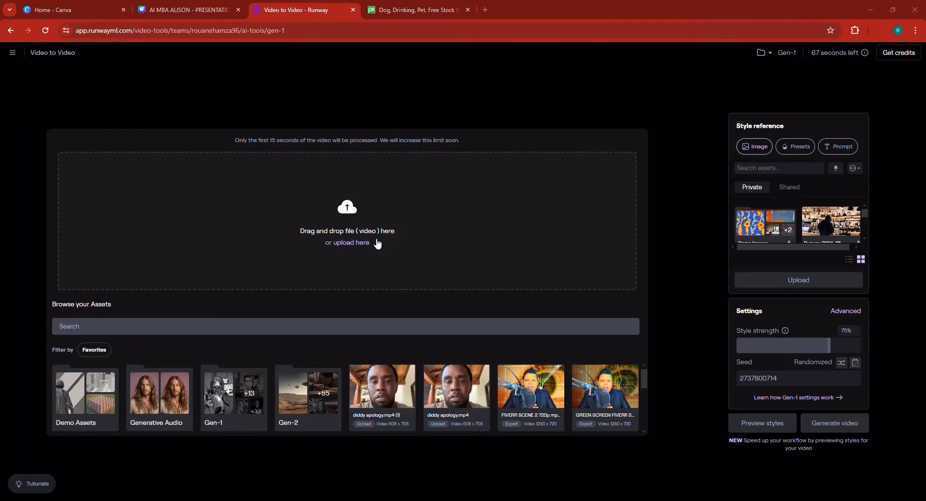
pyautogui.click(376, 243)
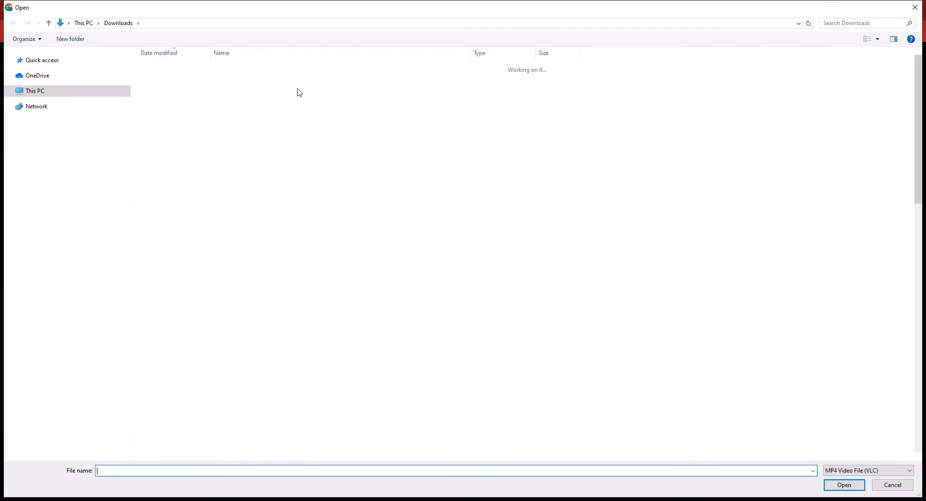
pyautogui.click(289, 81)
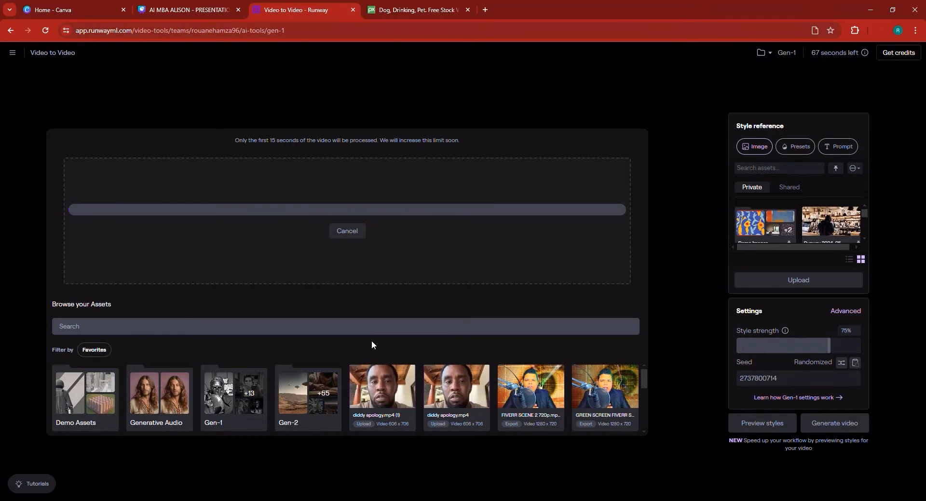
# Step: Look through the style presets and the other style reference options for the dog clip
pyautogui.click(805, 152)
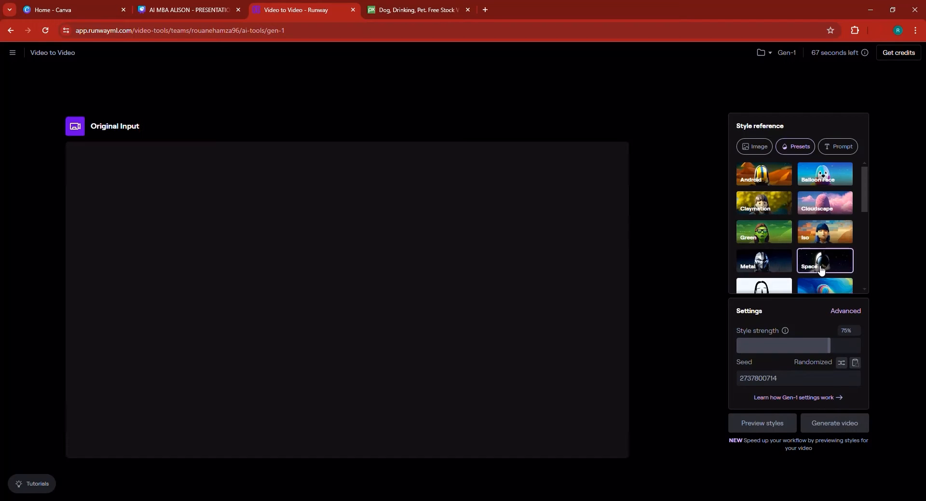
pyautogui.scroll(-3, 822, 227)
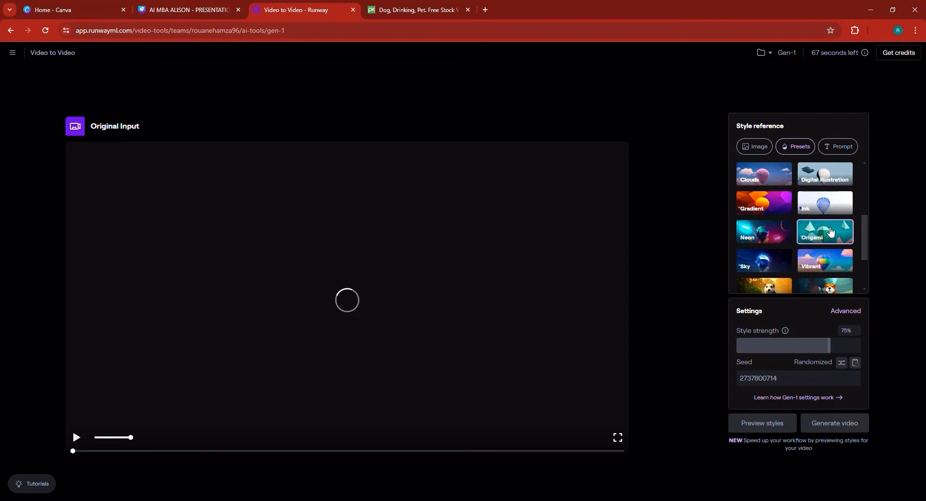
pyautogui.click(837, 147)
pyautogui.click(760, 170)
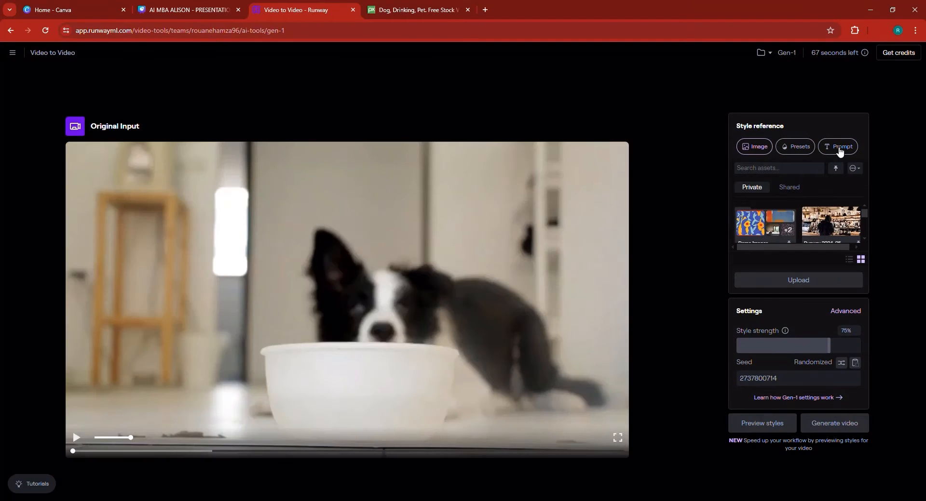
# Step: Set the style reference prompt to "powerful dog eating" and generate the video
pyautogui.click(839, 152)
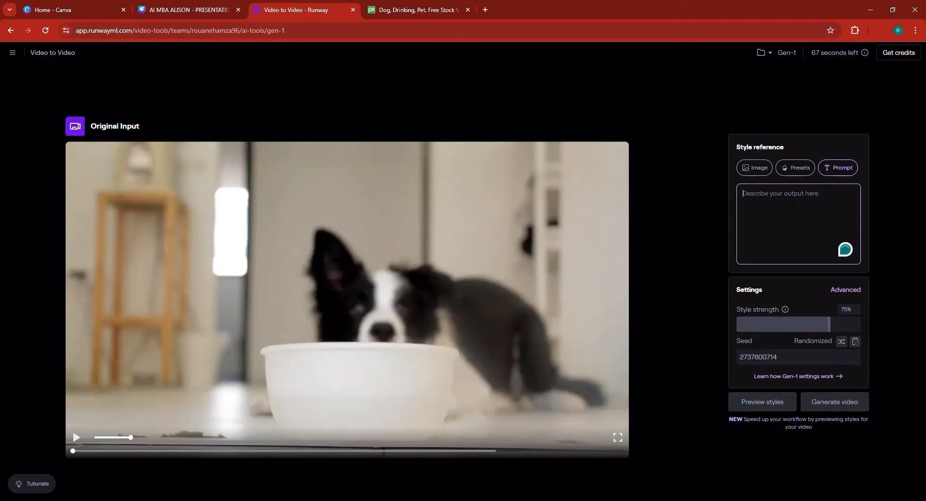
pyautogui.write('dog eating')
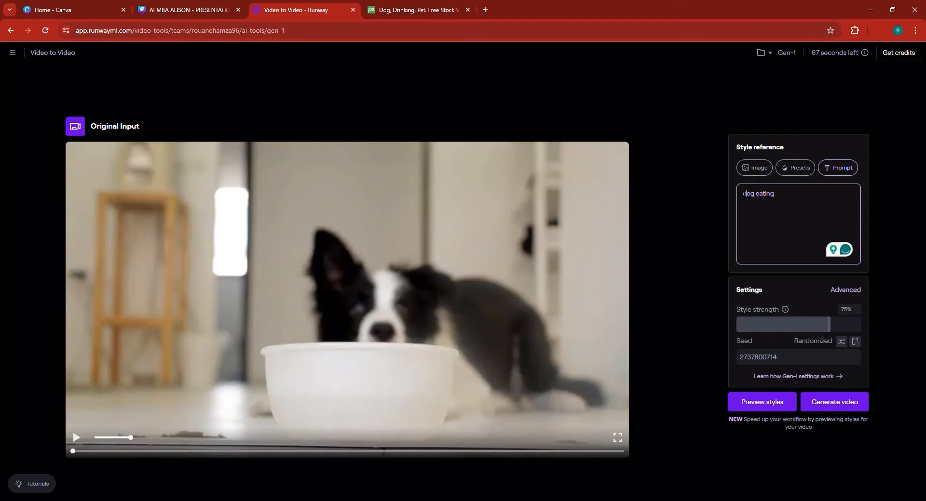
pyautogui.write('owerful')
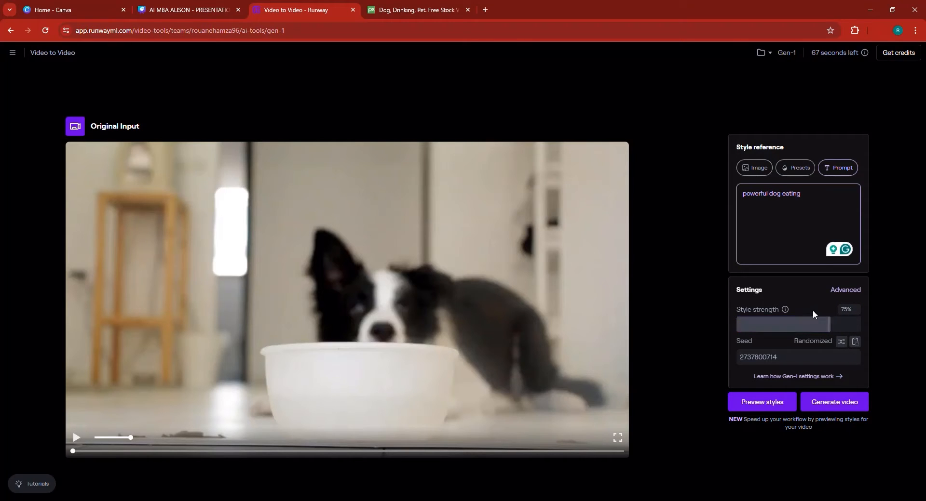
pyautogui.tripleClick(797, 194)
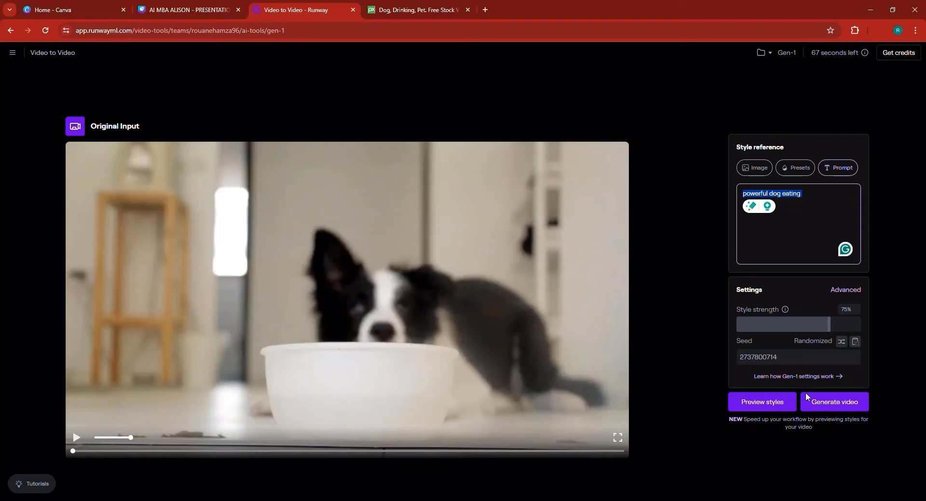
pyautogui.click(838, 410)
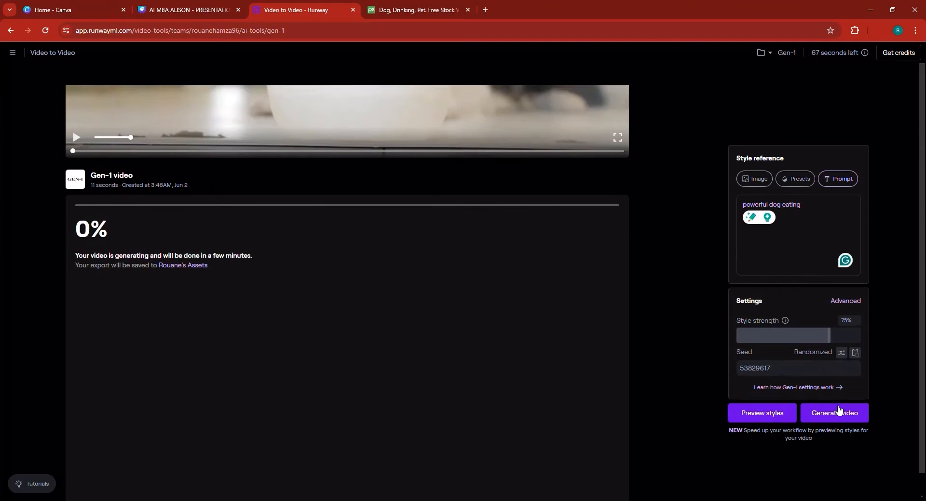
# Step: Choose the Metal style preset and generate a second video from the same dog clip
pyautogui.scroll(4, 382, 221)
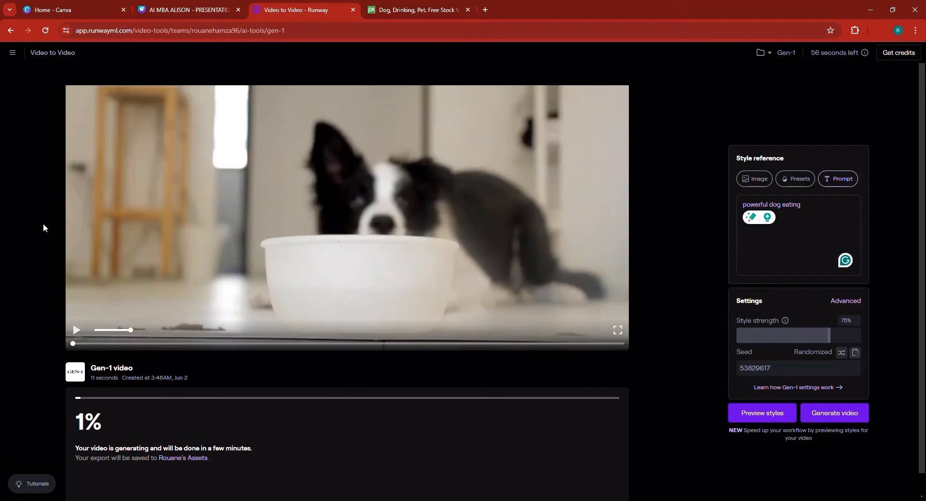
pyautogui.click(801, 180)
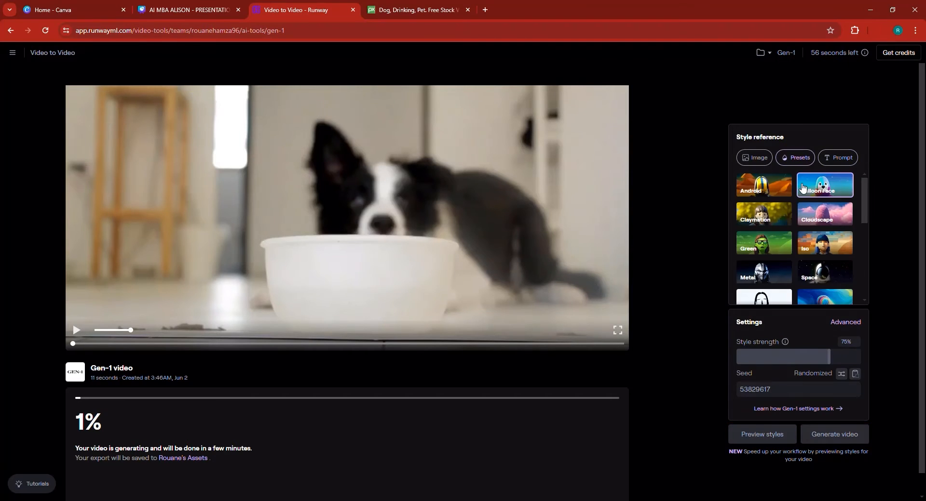
pyautogui.scroll(-2, 784, 218)
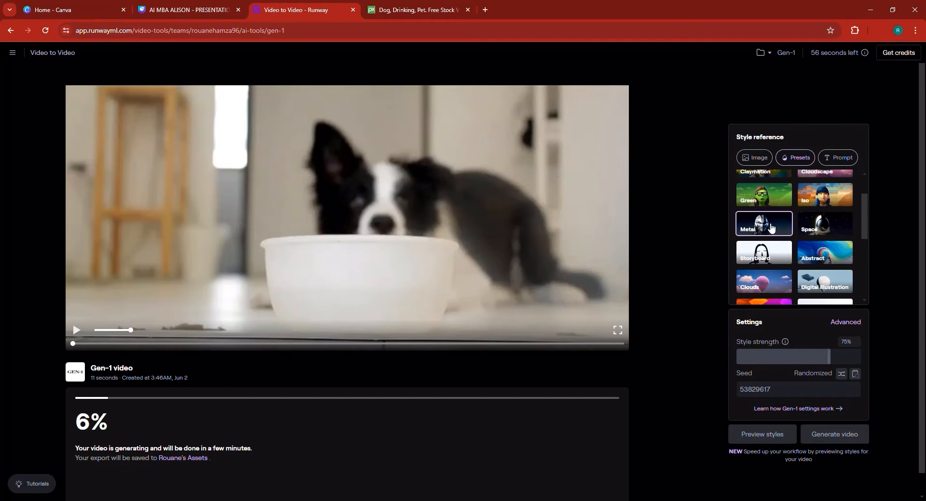
pyautogui.click(772, 228)
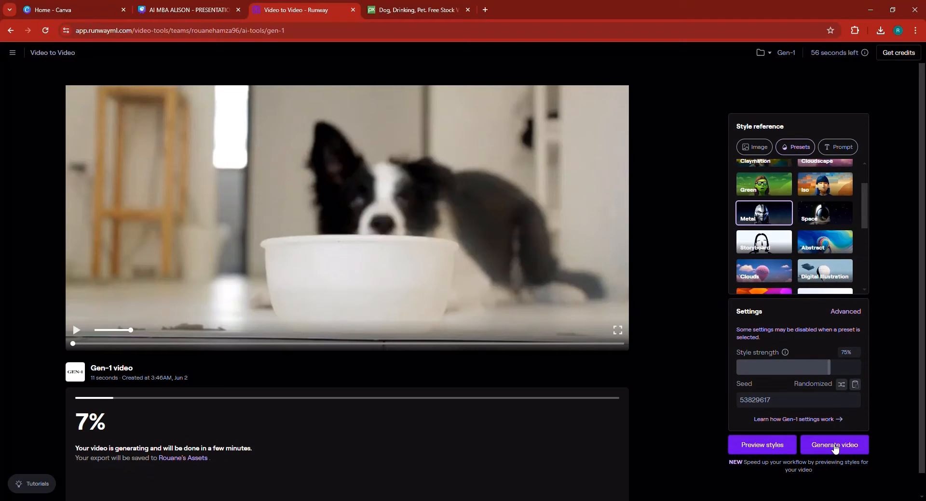
pyautogui.click(836, 446)
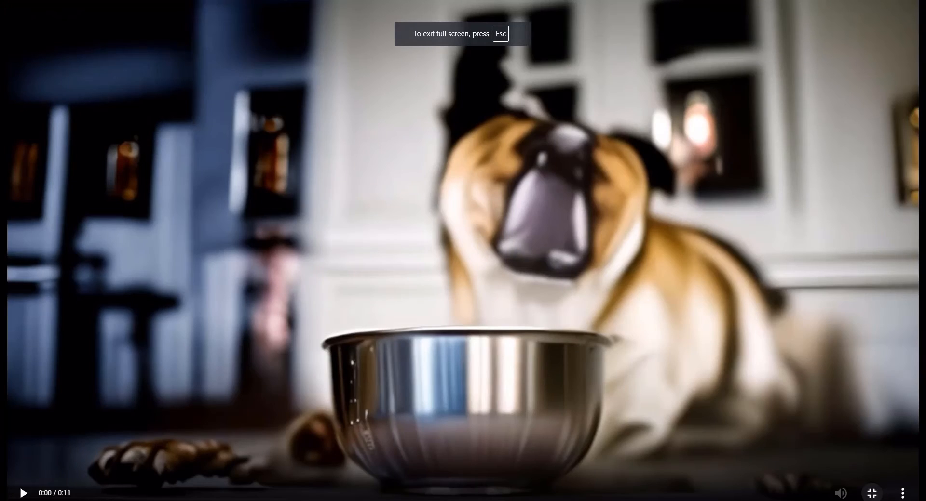
# Step: Play the prompt-based dog video in full screen and again on the page, and view the Metal-style result below it
pyautogui.click(22, 493)
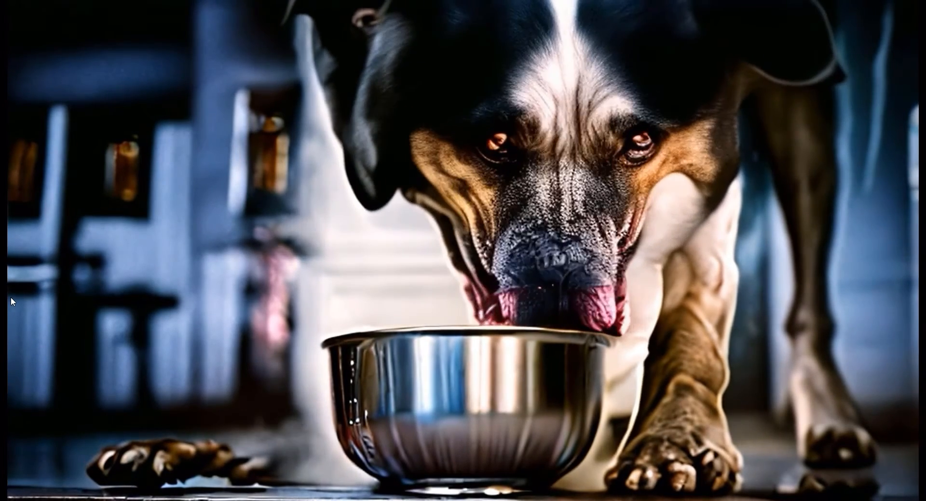
pyautogui.press('Escape')
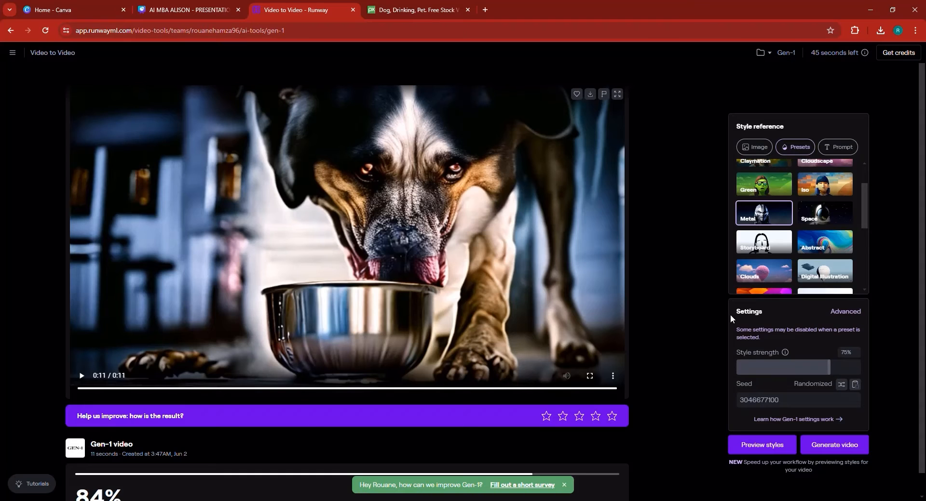
pyautogui.scroll(-5, 389, 253)
pyautogui.scroll(6, 393, 250)
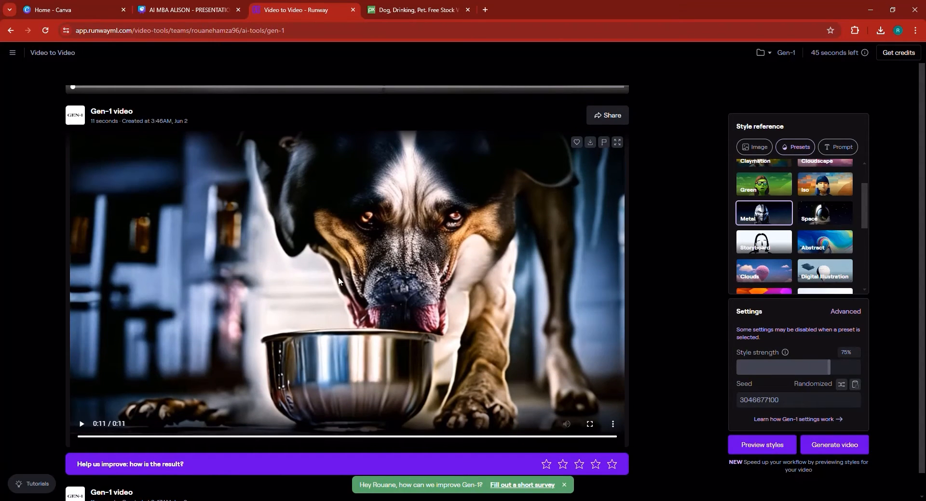
pyautogui.click(80, 425)
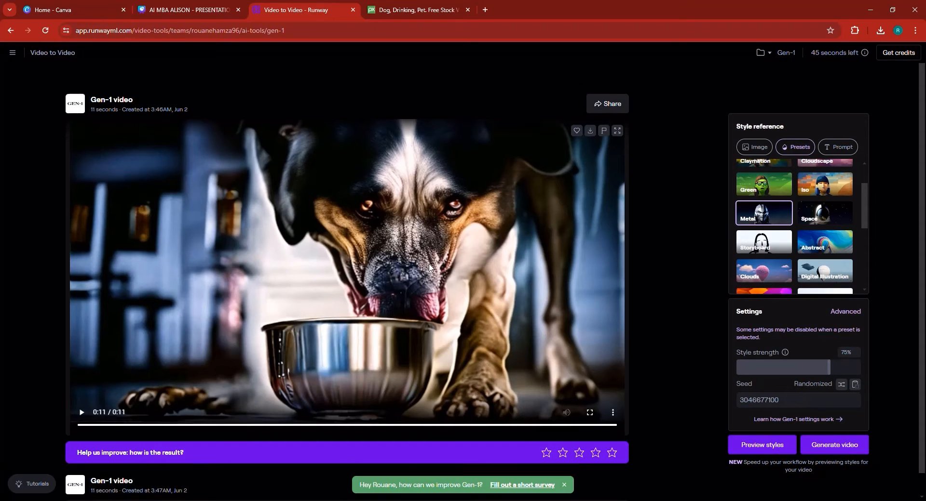
pyautogui.scroll(-6, 430, 264)
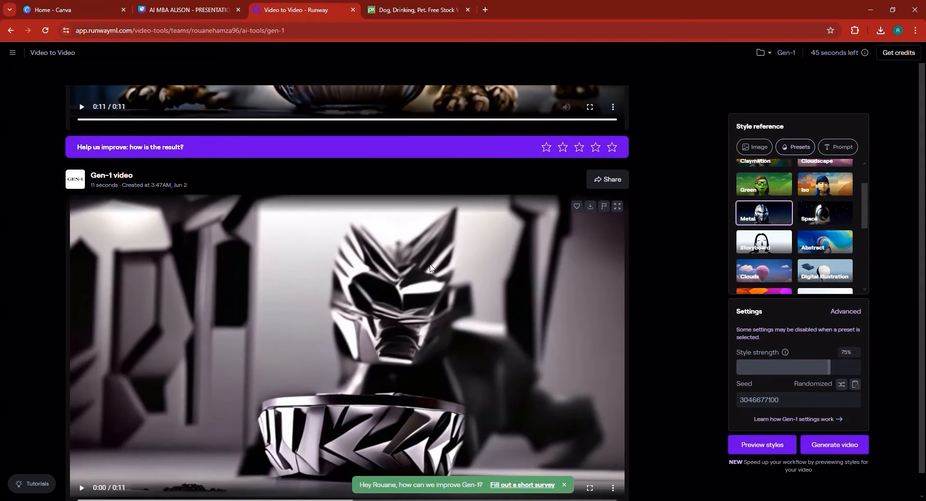
# Step: Play the Metal-style dog video, view it in full screen, and return to the page
pyautogui.click(82, 488)
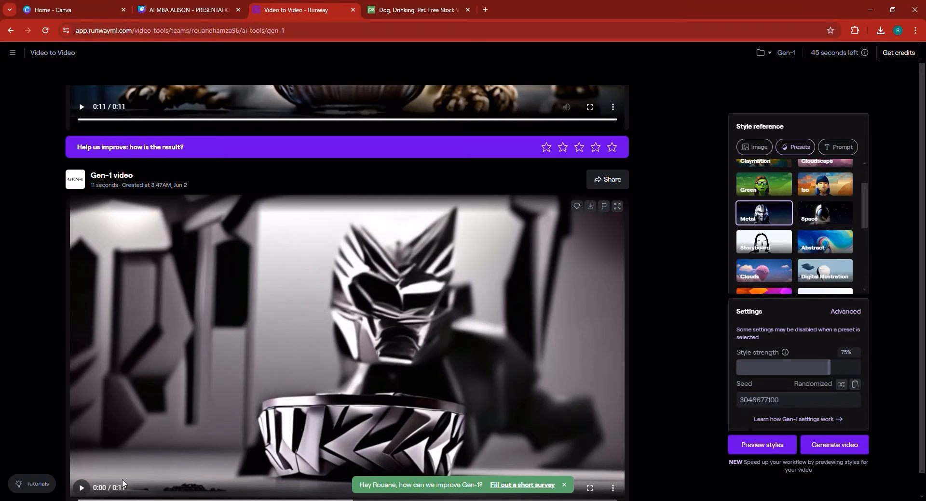
pyautogui.scroll(-1, 0, 411)
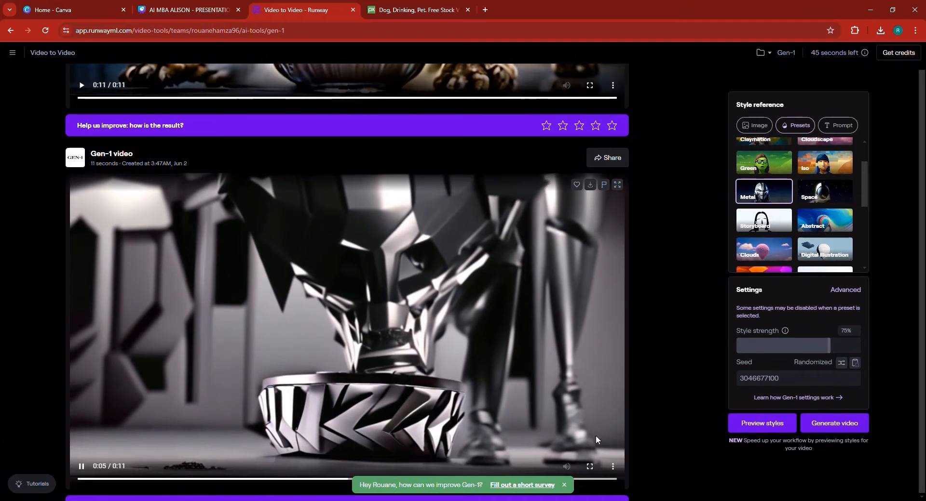
pyautogui.click(589, 466)
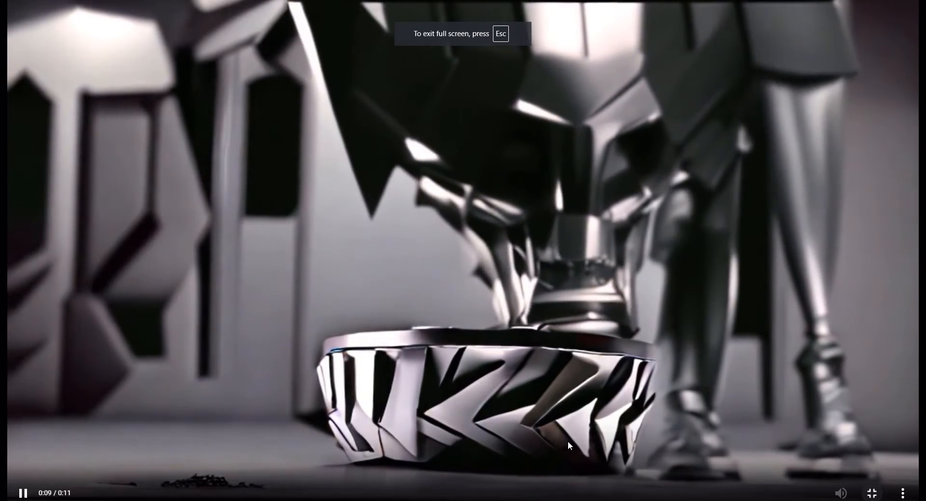
pyautogui.press('Escape')
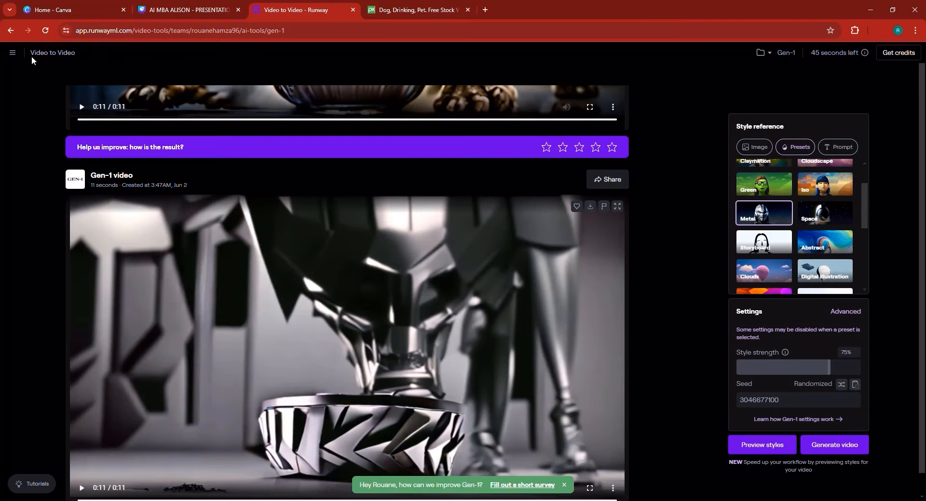
# Step: Go from the dashboard to the Text/Image to Video tool and upload the crocodile-5971631_1280 picture as the input image
pyautogui.click(13, 54)
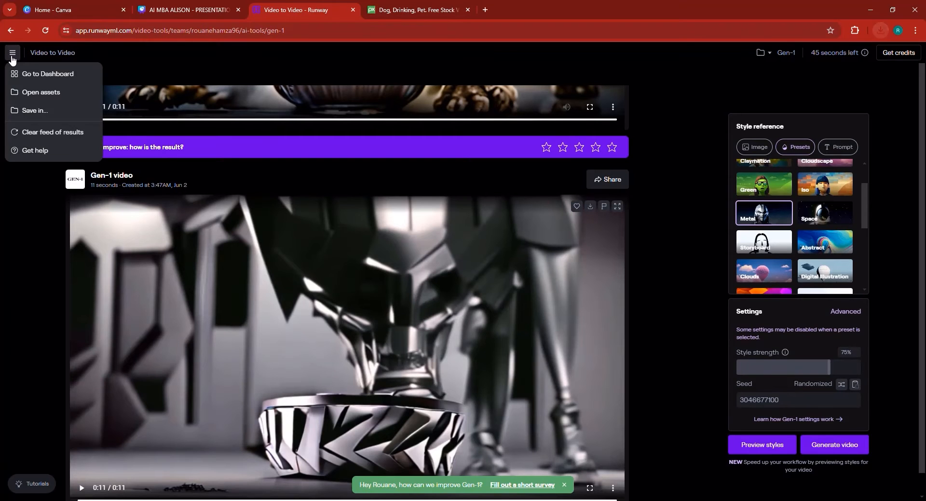
pyautogui.click(36, 76)
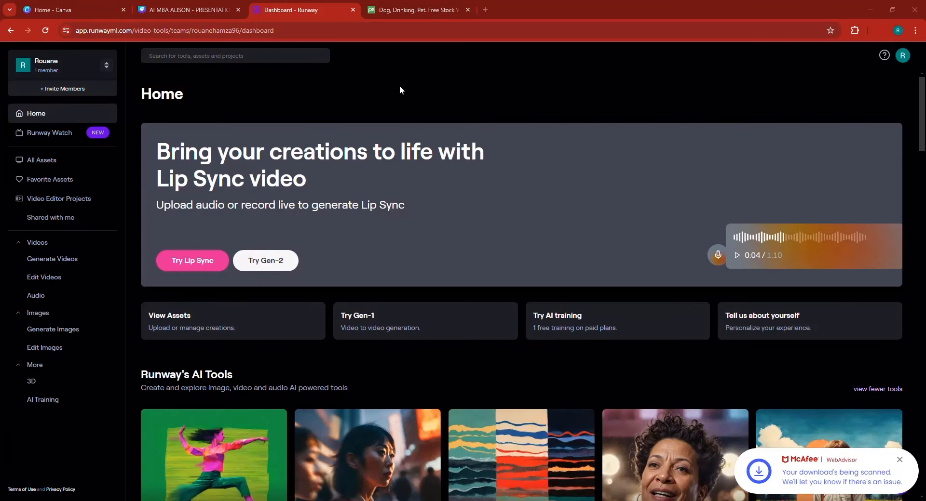
pyautogui.scroll(-4, 348, 255)
pyautogui.click(361, 287)
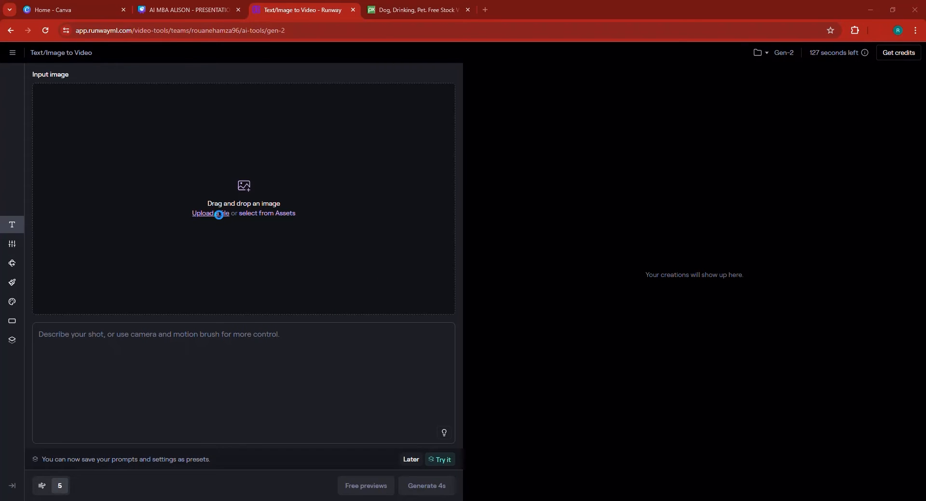
pyautogui.click(219, 213)
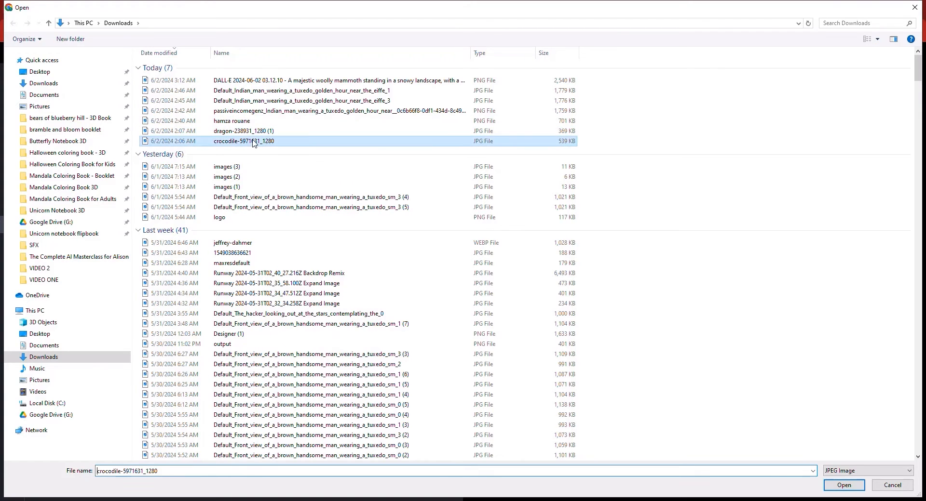
pyautogui.doubleClick(254, 141)
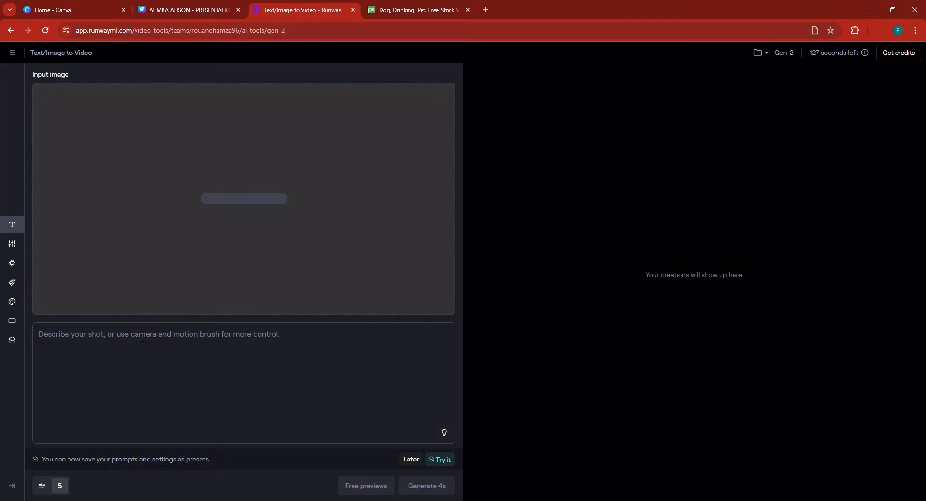
# Step: Enter the prompt "crocodile looking angry", set General Motion to 6 and generate the 4-second video, declining desktop notifications for now
pyautogui.write('cro')
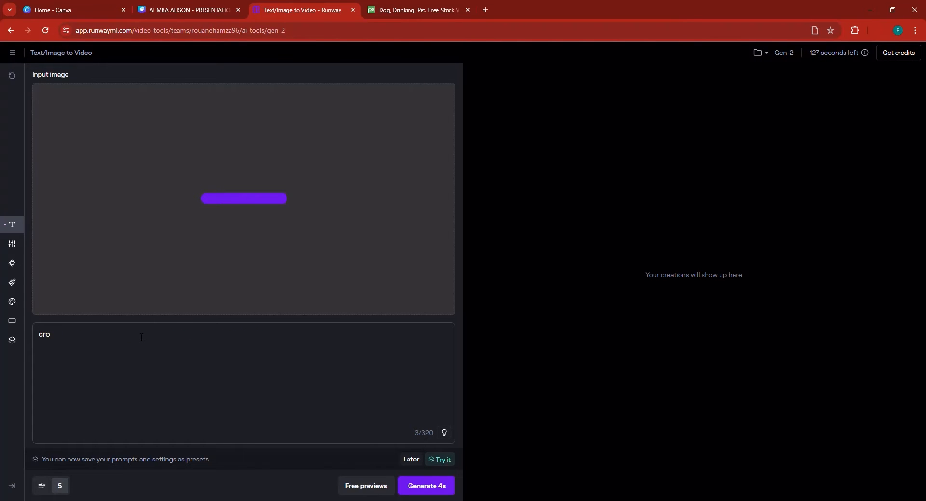
pyautogui.write('codile looking angry')
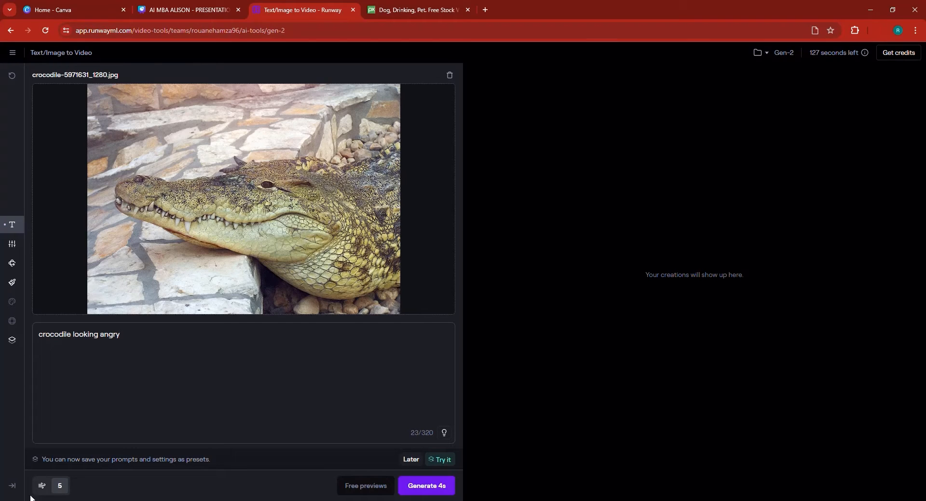
pyautogui.click(60, 486)
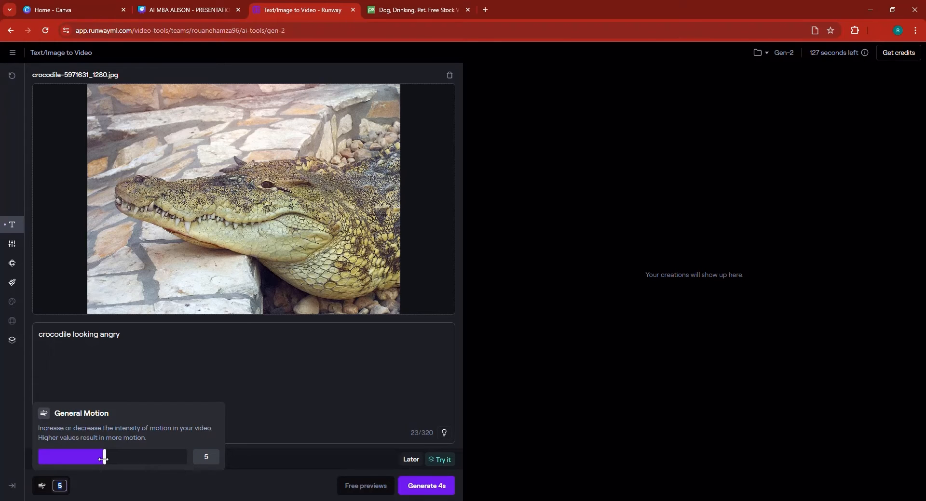
pyautogui.moveTo(104, 459); pyautogui.dragTo(147, 463)
pyautogui.click(438, 490)
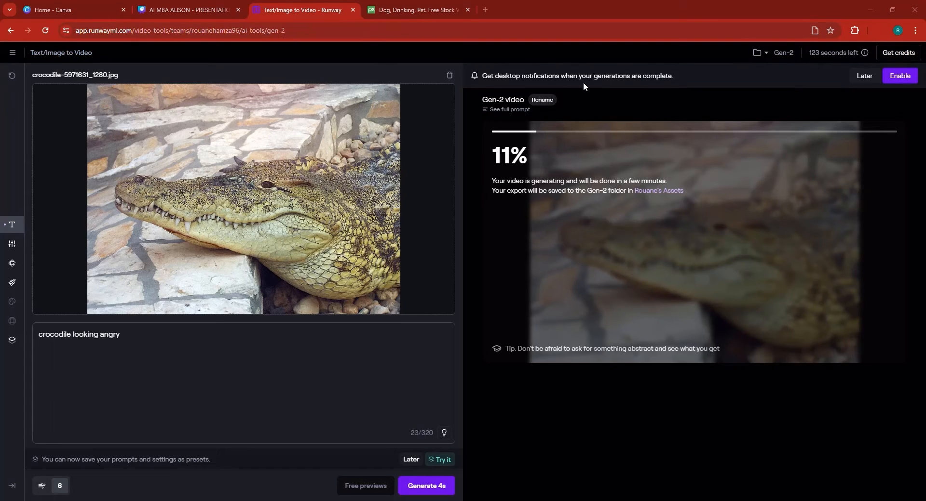
pyautogui.click(864, 76)
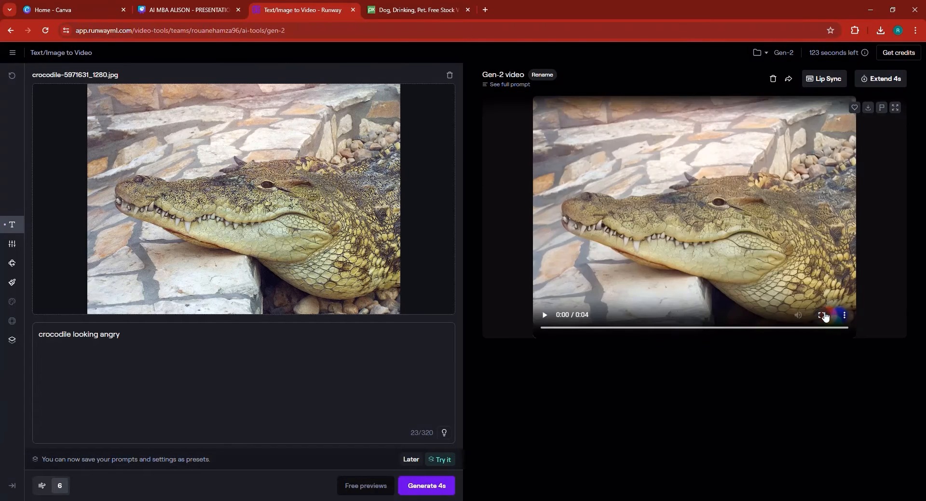
# Step: Play the image-based crocodile video in full screen and return to the Text/Image to Video page
pyautogui.click(821, 315)
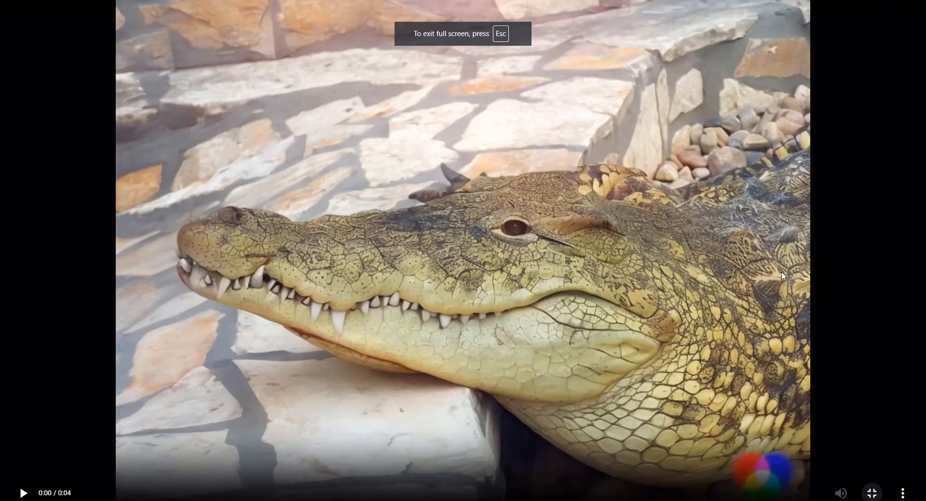
pyautogui.click(21, 493)
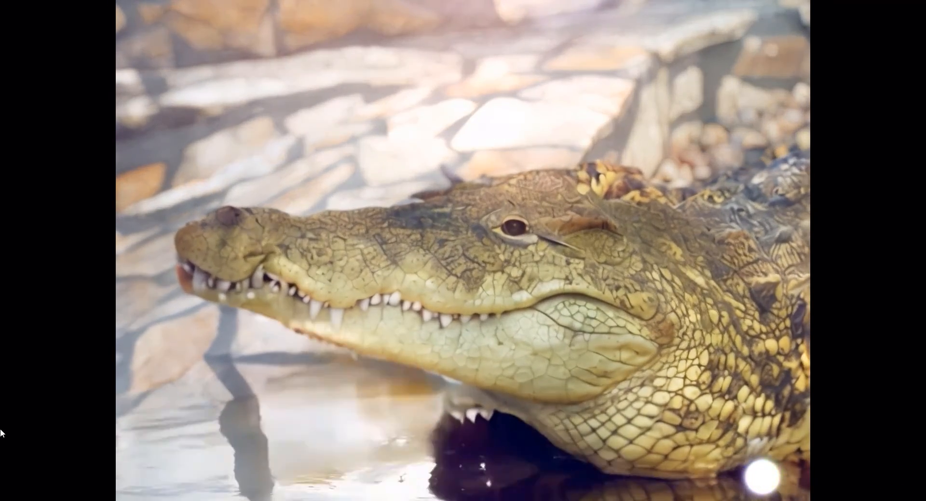
pyautogui.press('Escape')
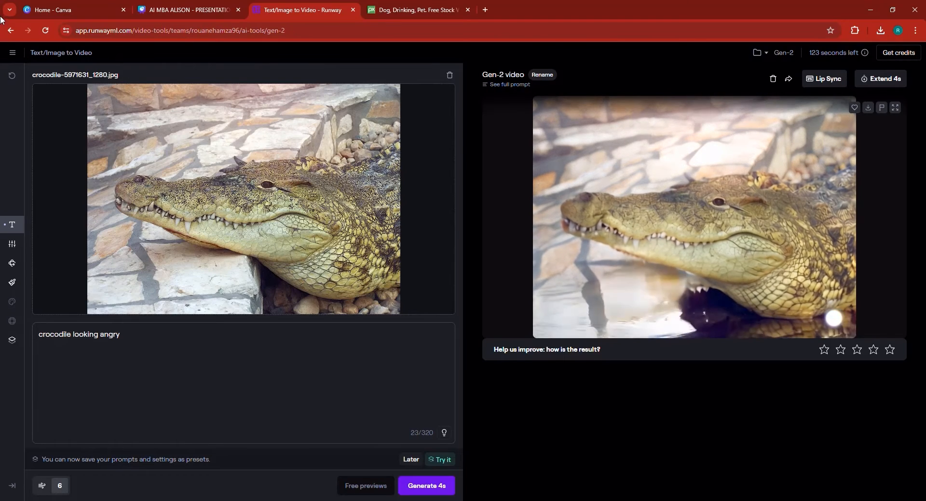
pyautogui.click(13, 54)
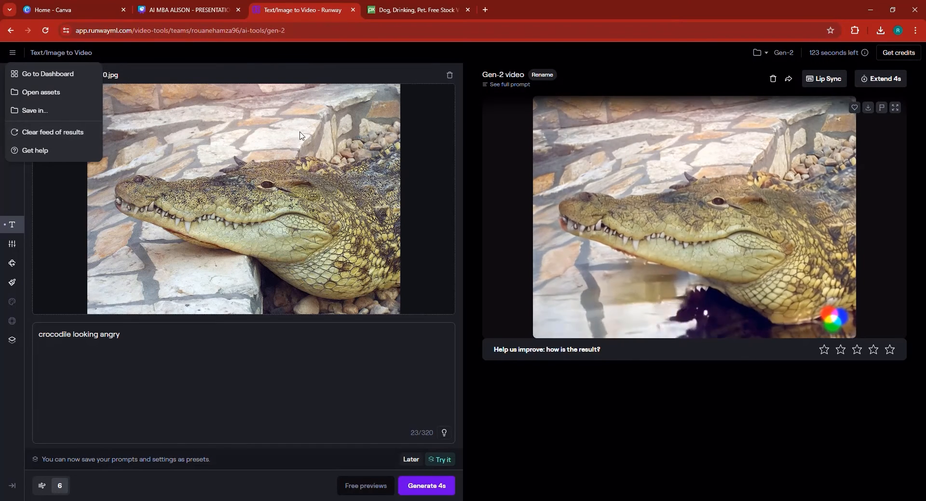
pyautogui.click(409, 129)
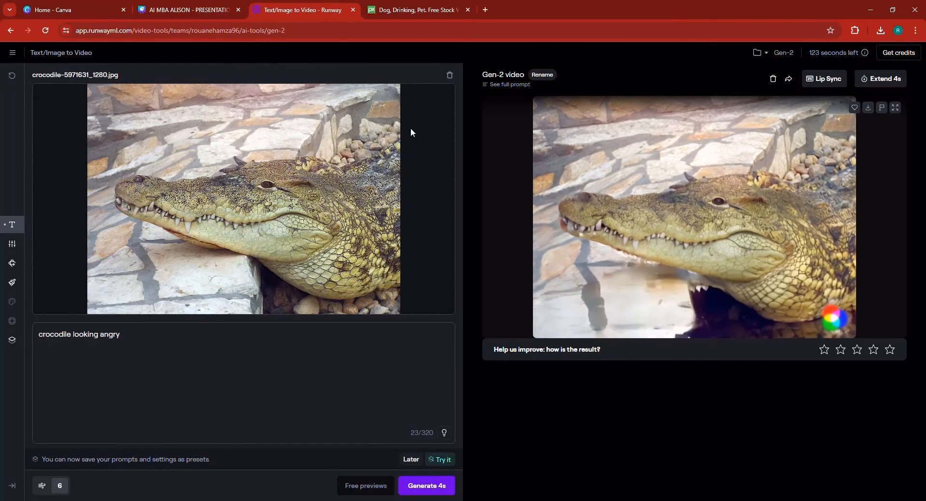
# Step: Remove the crocodile input image and generate a 4-second video from the text prompt alone
pyautogui.click(449, 75)
pyautogui.click(174, 339)
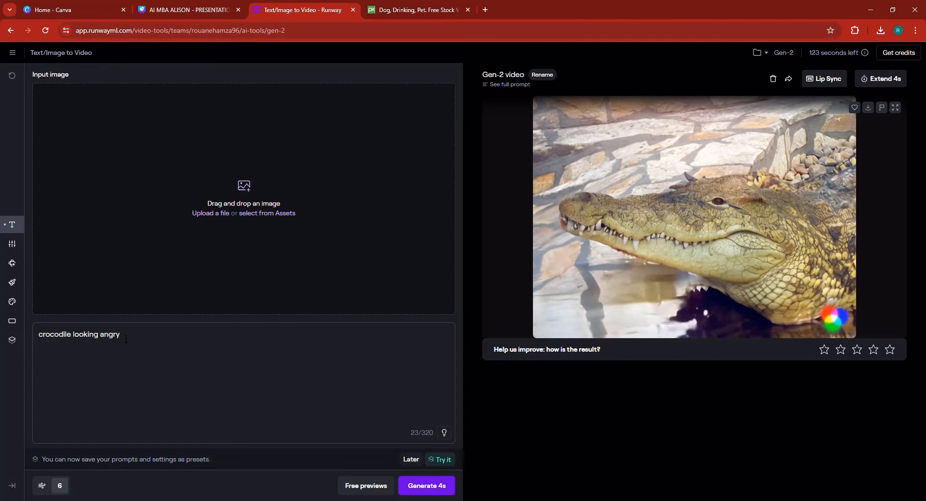
pyautogui.click(427, 486)
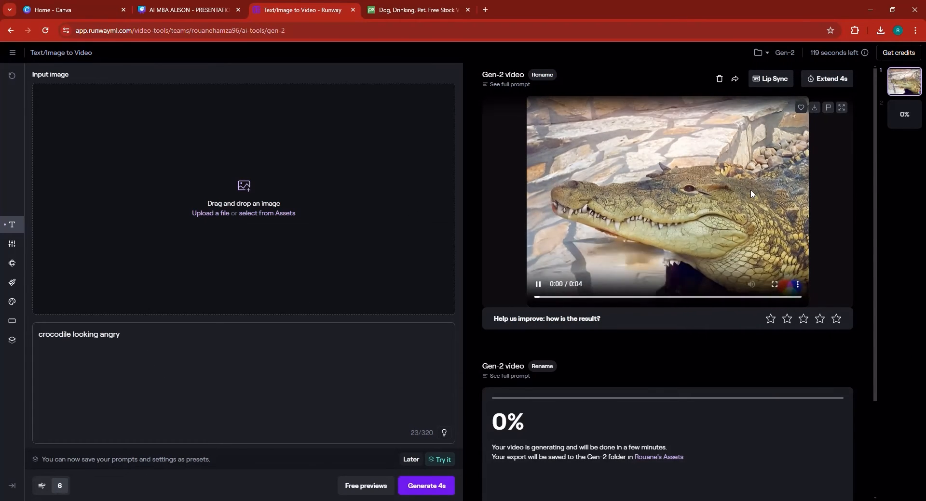
# Step: Follow the progress of the text-only generation and play the finished crocodile video in full screen
pyautogui.scroll(-3, 746, 187)
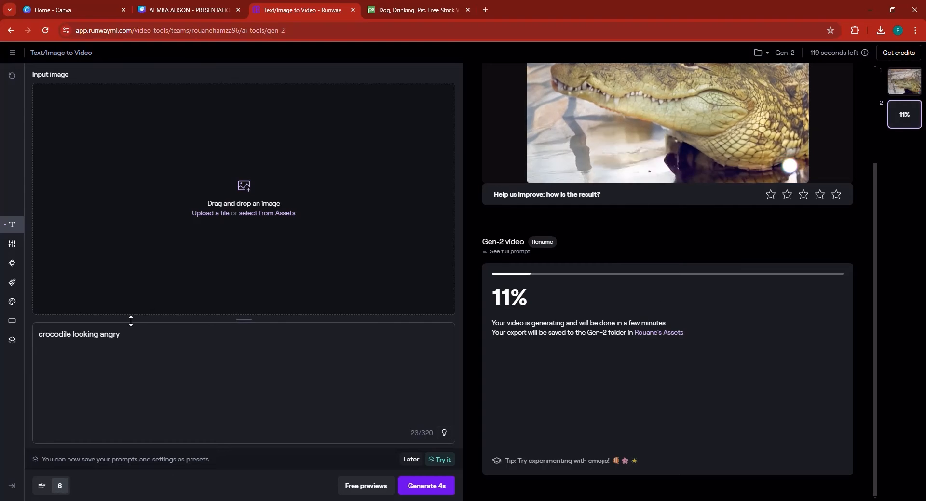
pyautogui.scroll(3, 537, 242)
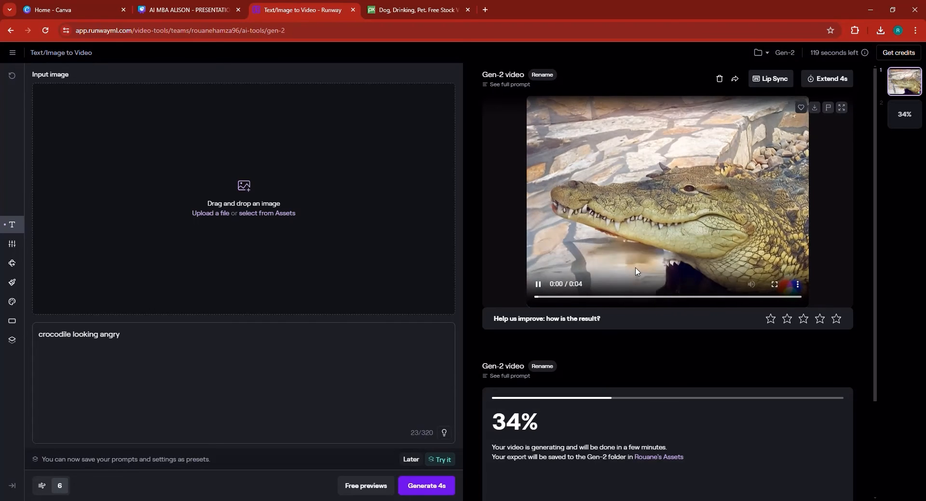
pyautogui.scroll(-3, 628, 271)
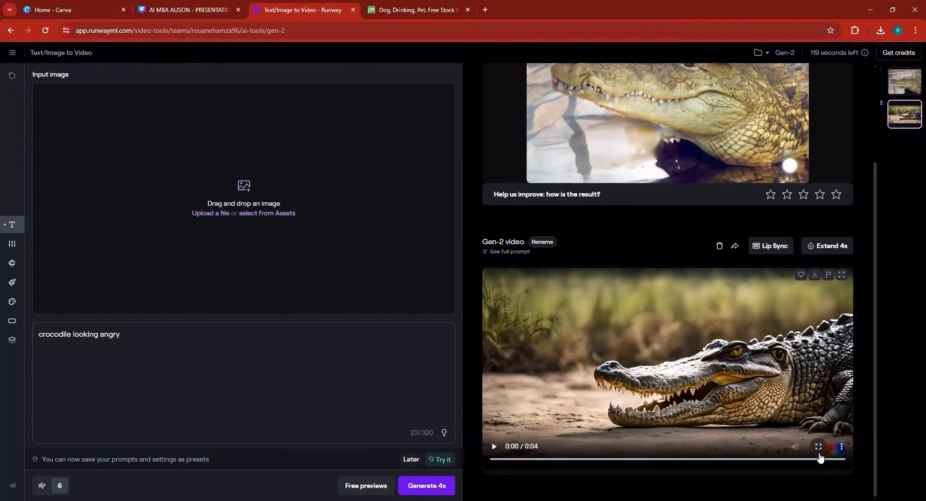
pyautogui.click(820, 449)
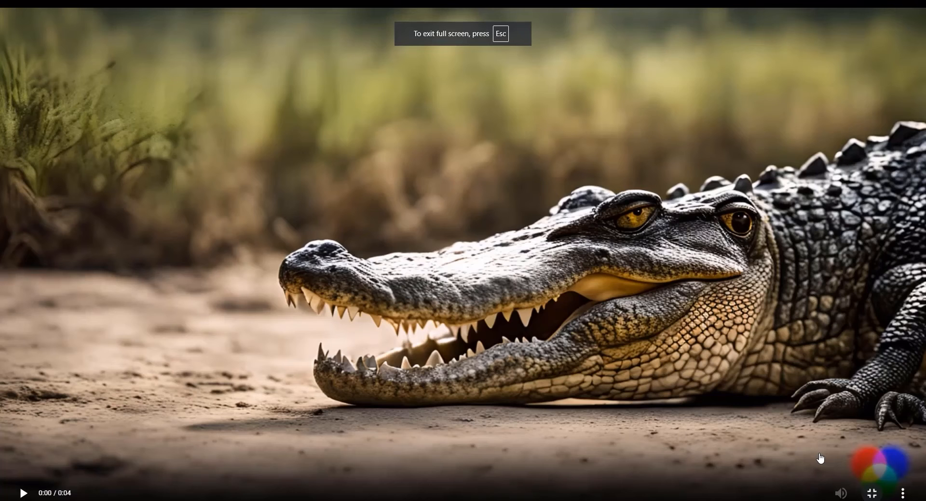
pyautogui.click(23, 492)
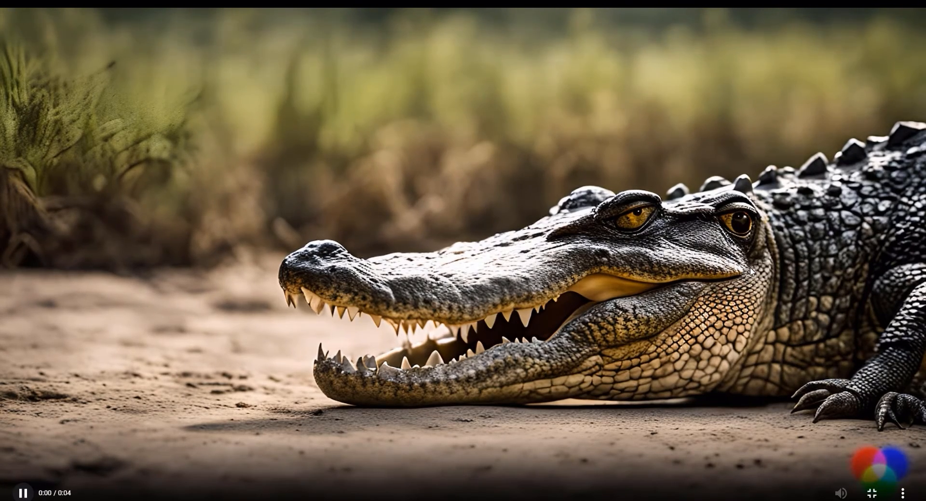
pyautogui.press('Escape')
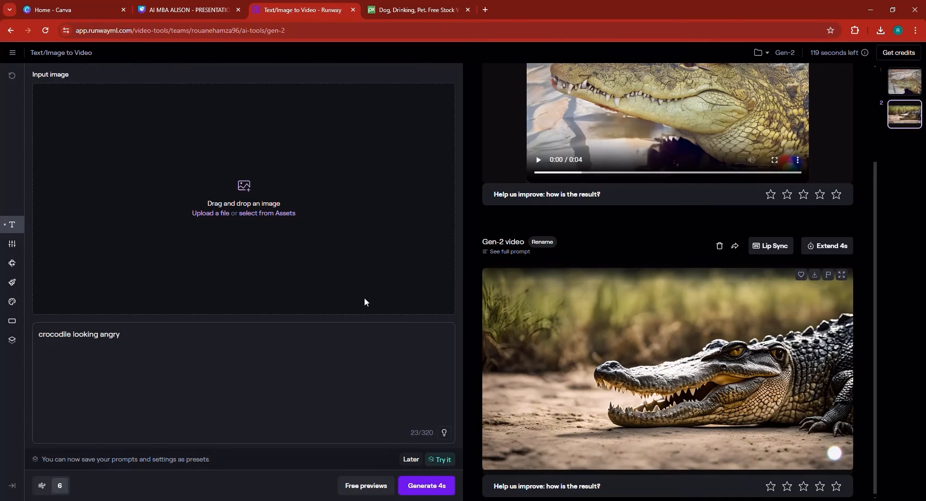
# Step: Go back to the dashboard, open the Generative Audio tool, and close the stock dog video page
pyautogui.click(4, 54)
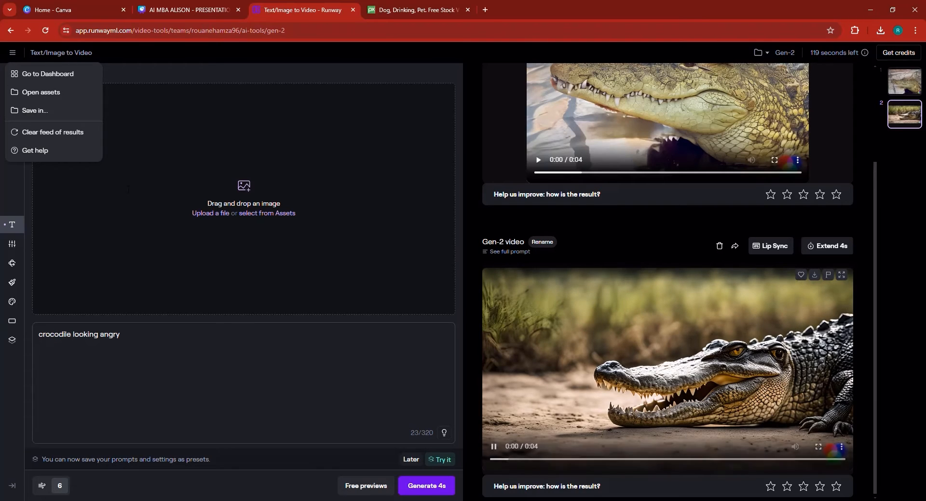
pyautogui.click(54, 75)
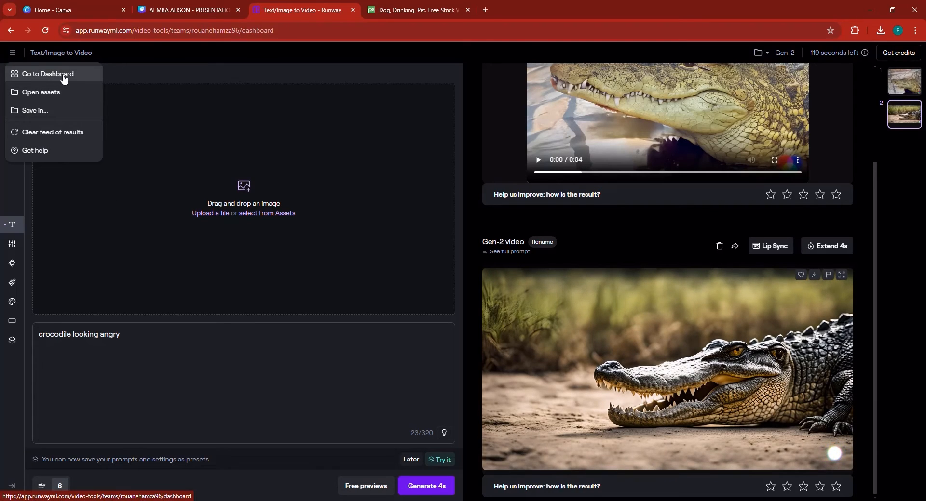
pyautogui.scroll(-4, 366, 347)
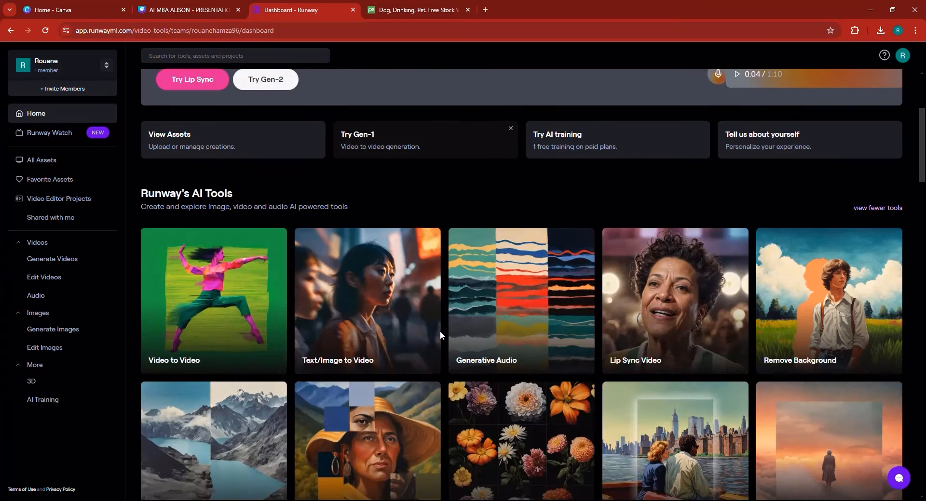
pyautogui.click(521, 308)
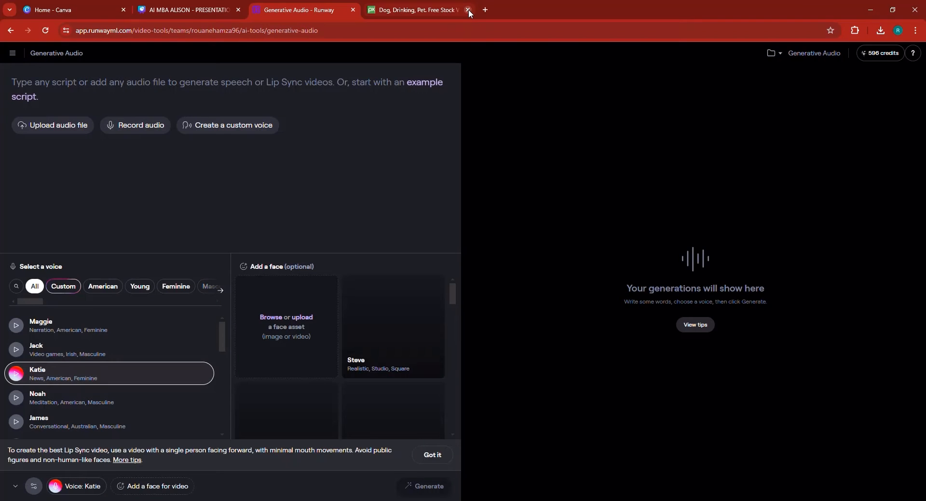
pyautogui.click(468, 10)
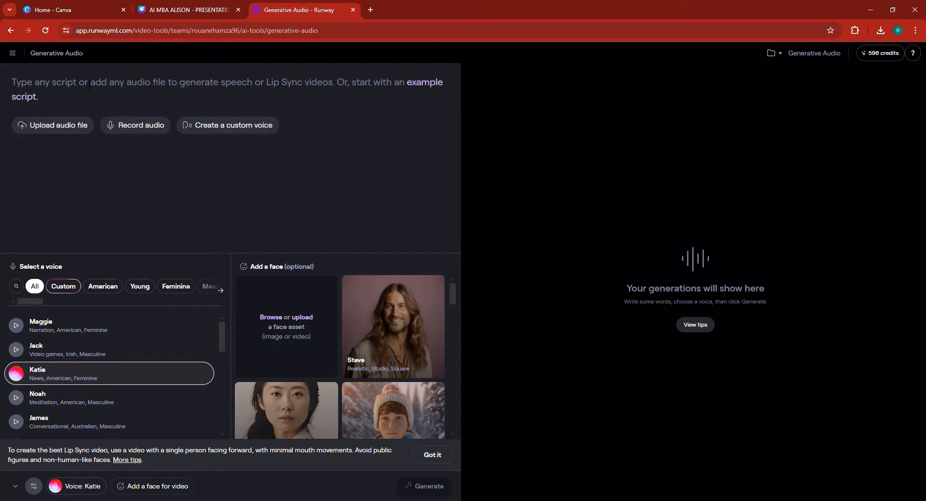
# Step: Enter the script "hello, I am so grateful to teach you about runway ml." and choose the Jack voice
pyautogui.write('hel')
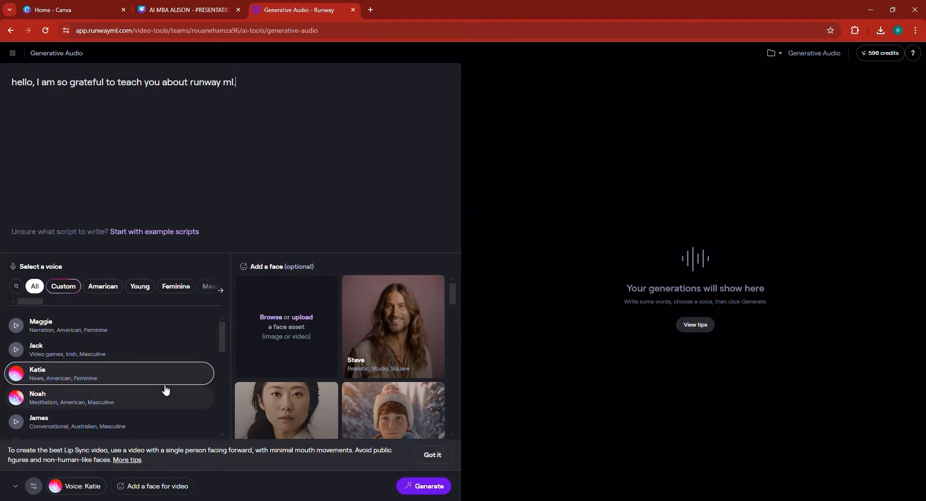
pyautogui.click(43, 350)
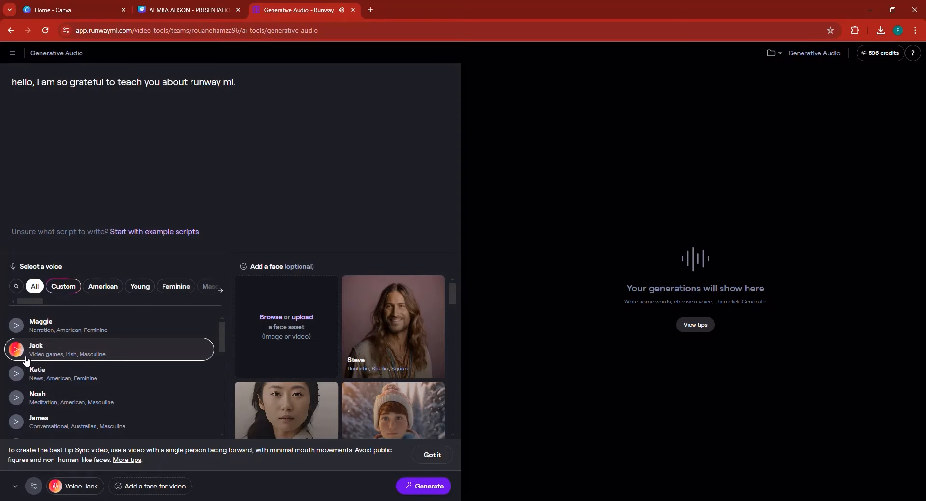
# Step: Add the Armando face to the script and generate the talking video
pyautogui.scroll(-2, 304, 415)
pyautogui.scroll(-2, 303, 418)
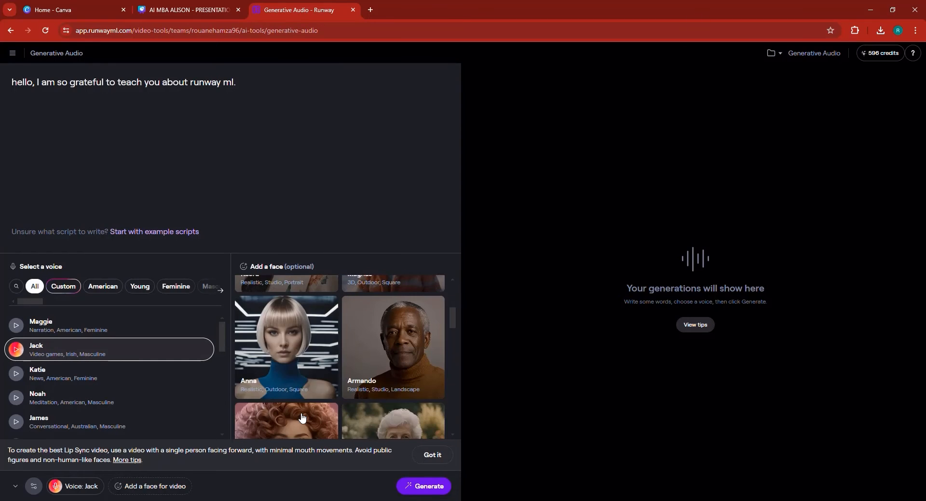
pyautogui.click(407, 351)
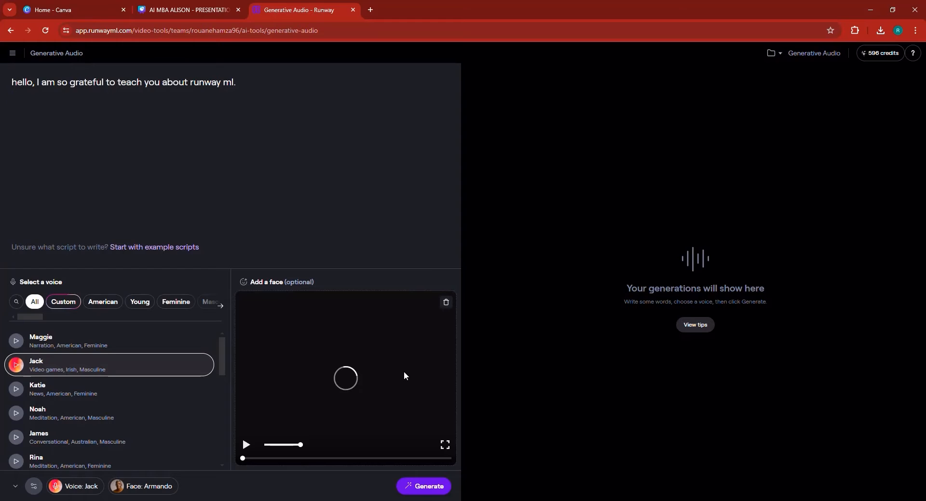
pyautogui.click(421, 487)
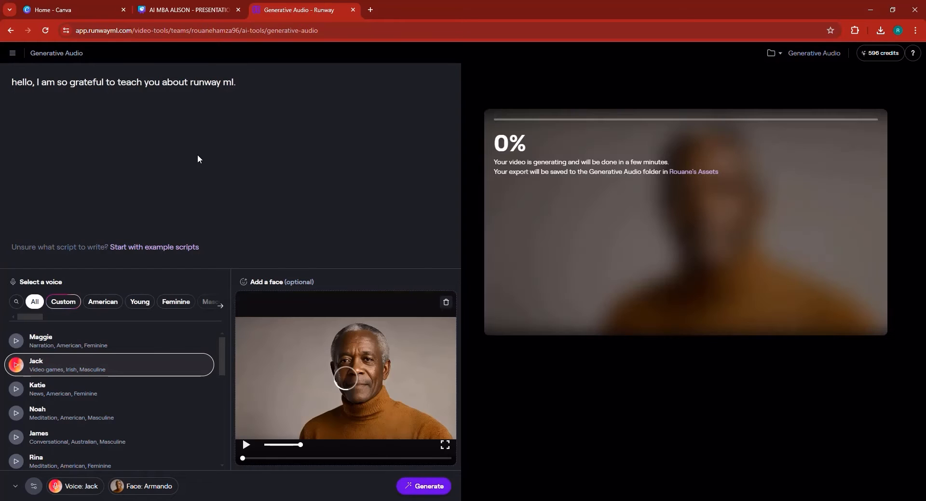
pyautogui.moveTo(16, 83); pyautogui.dragTo(211, 83)
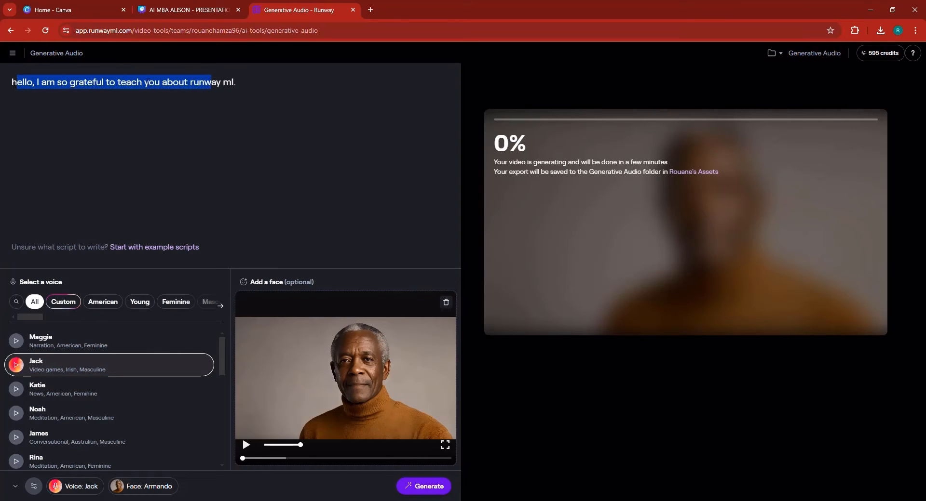
pyautogui.click(139, 93)
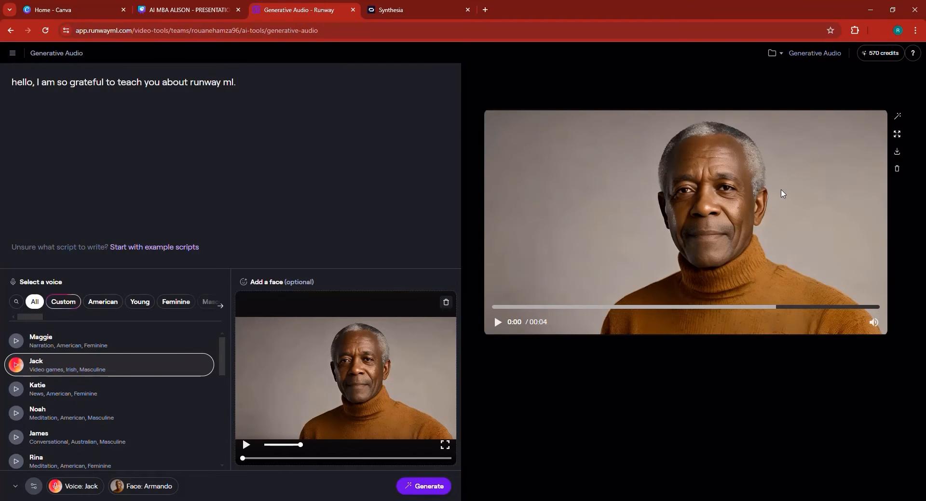
# Step: Play the generated talking video, watch Exploring ChatGPT for Sales.mp4 in VLC media player, and close the player
pyautogui.click(497, 322)
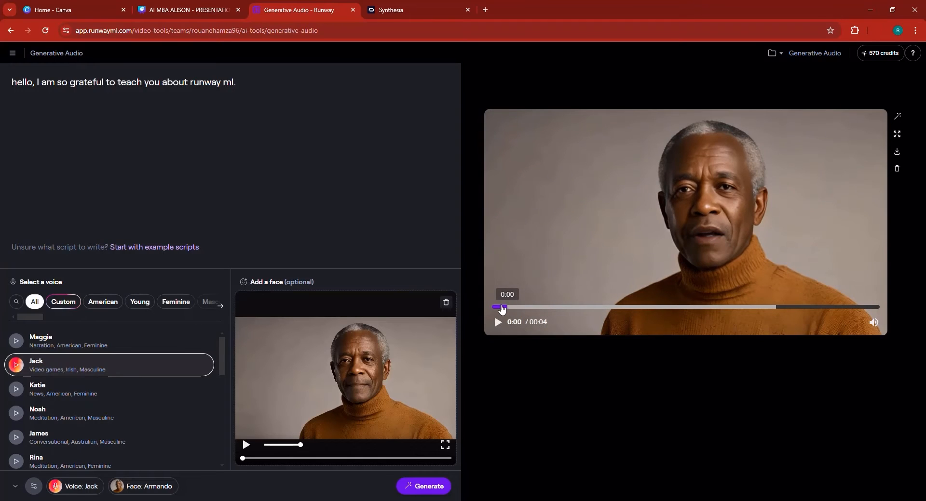
pyautogui.click(496, 323)
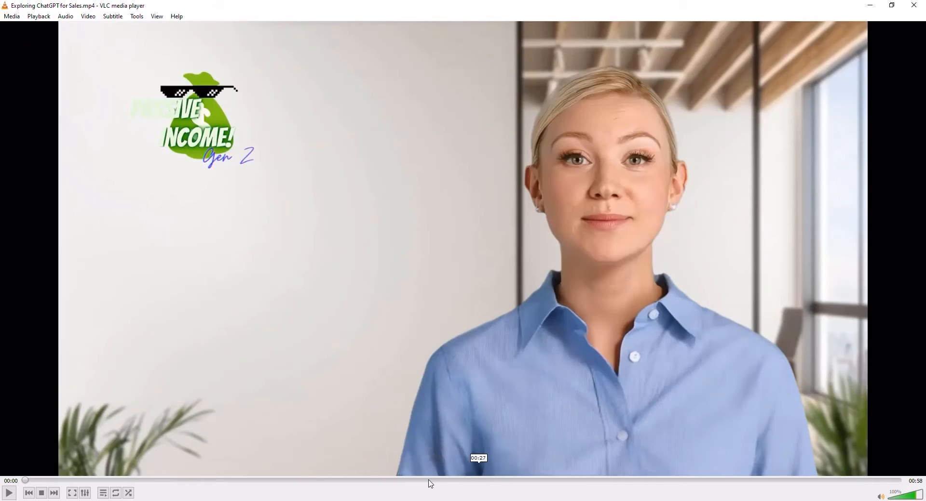
pyautogui.click(9, 496)
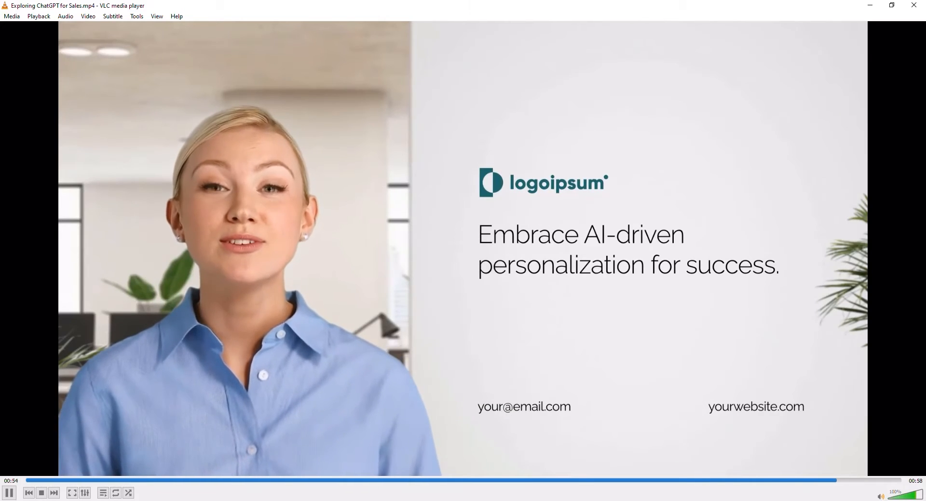
pyautogui.click(913, 4)
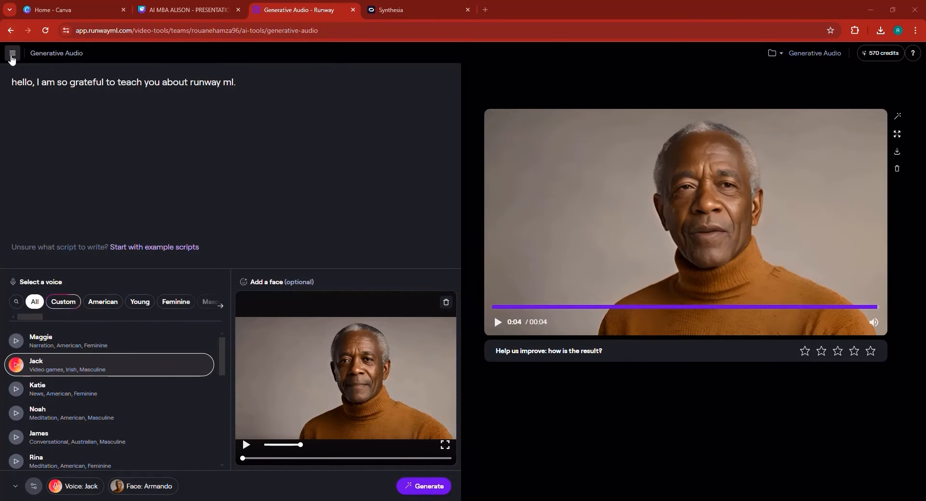
# Step: Return to the dashboard, open the Remove Background tool, and close the Synthesia page
pyautogui.click(12, 53)
pyautogui.click(47, 78)
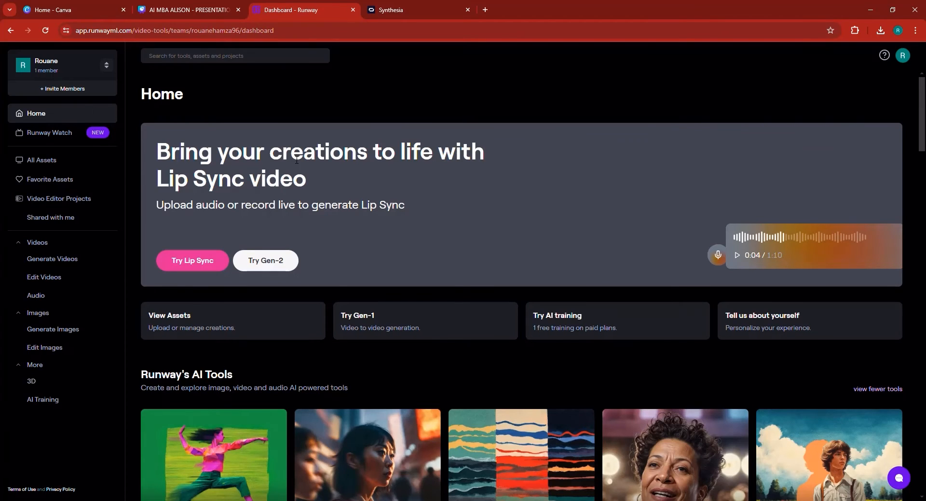
pyautogui.scroll(-3, 296, 158)
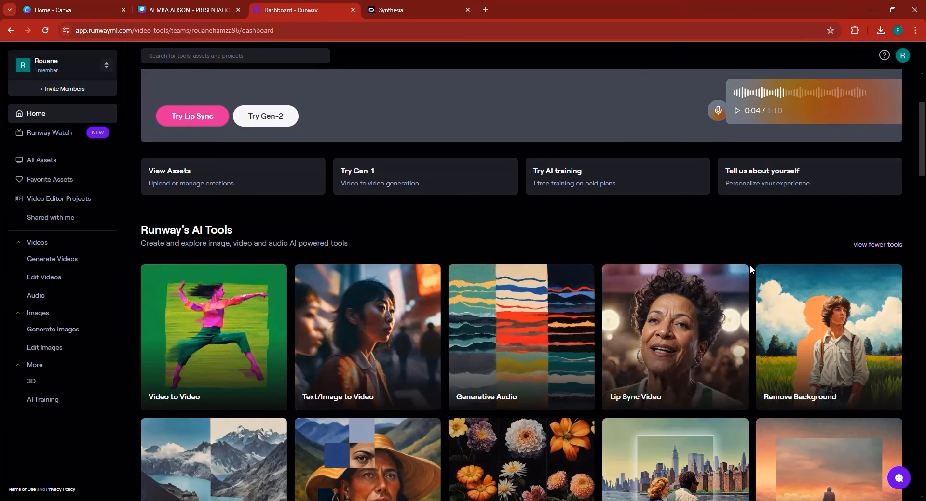
pyautogui.scroll(-2, 748, 267)
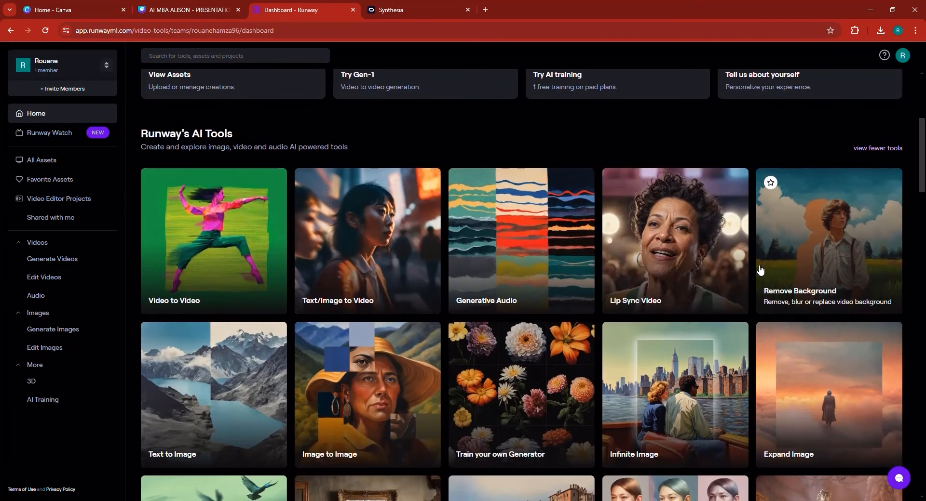
pyautogui.click(828, 237)
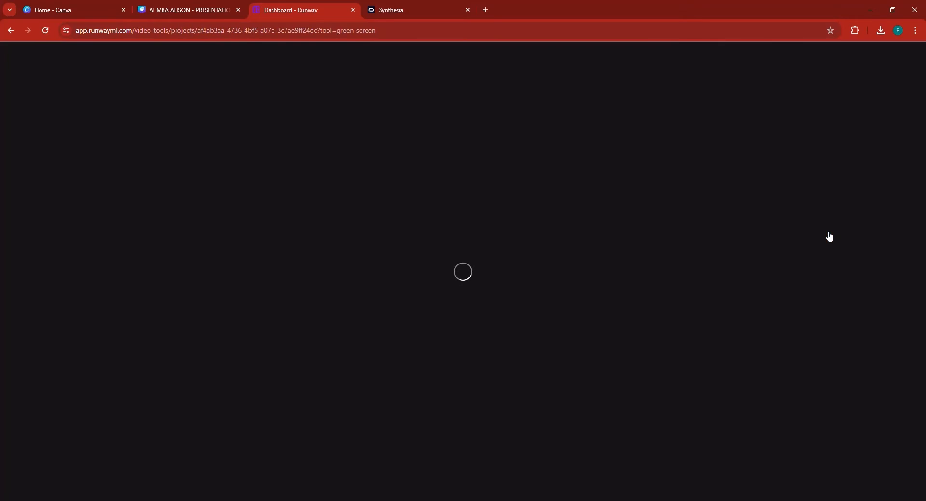
pyautogui.click(467, 10)
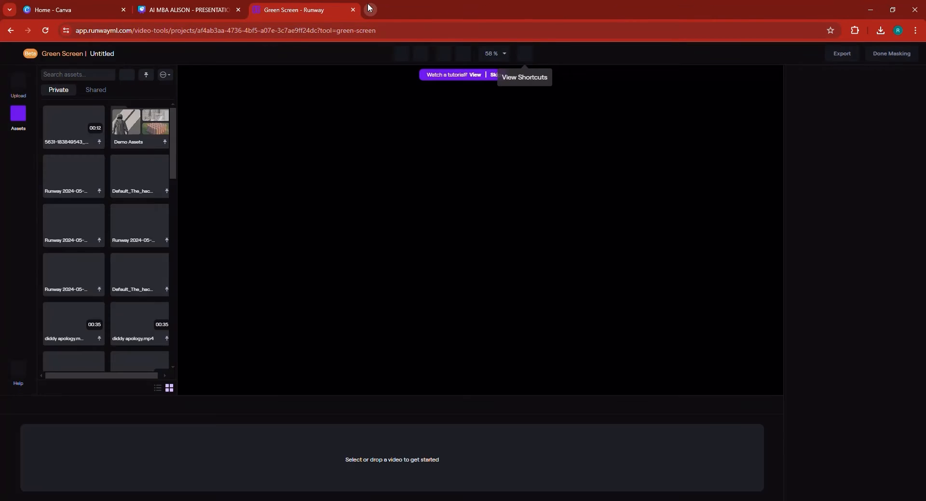
# Step: Open Google in a new browser tab and search for images of "green screen"
pyautogui.click(368, 5)
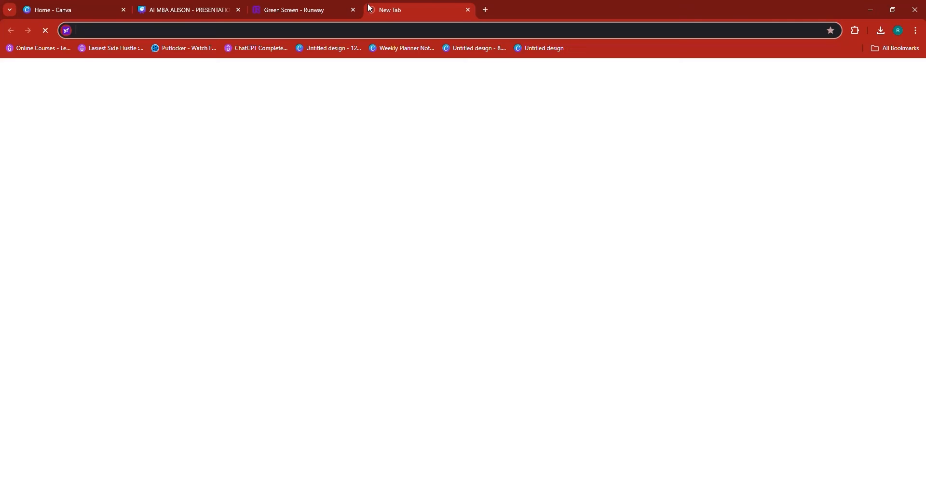
pyautogui.write('google.com')
pyautogui.press('Return')
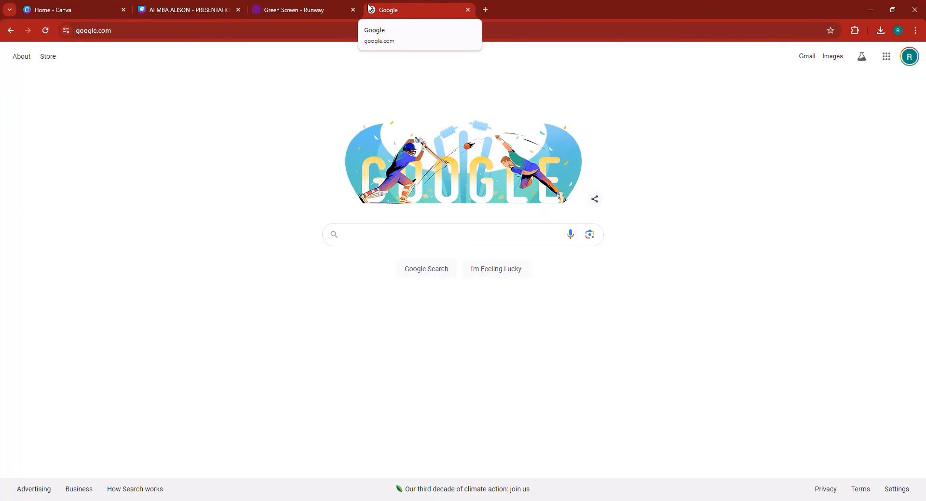
pyautogui.write('green screen')
pyautogui.press('Return')
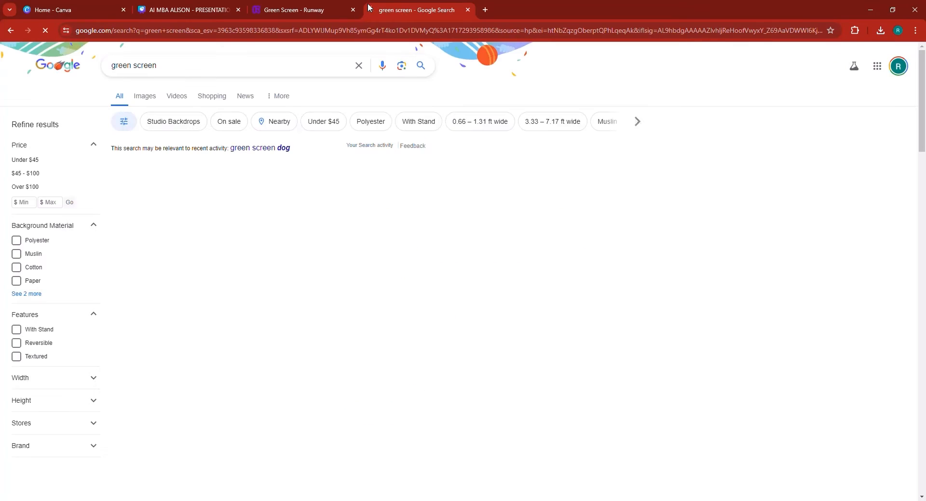
pyautogui.click(142, 99)
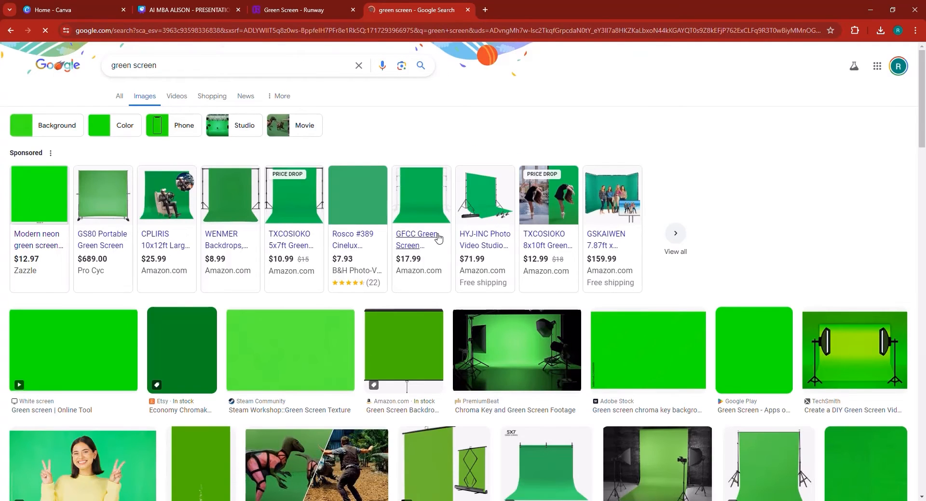
# Step: Browse the green screen images, preview the Spectrum backdrop photo, and close the image search page
pyautogui.scroll(-3, 438, 238)
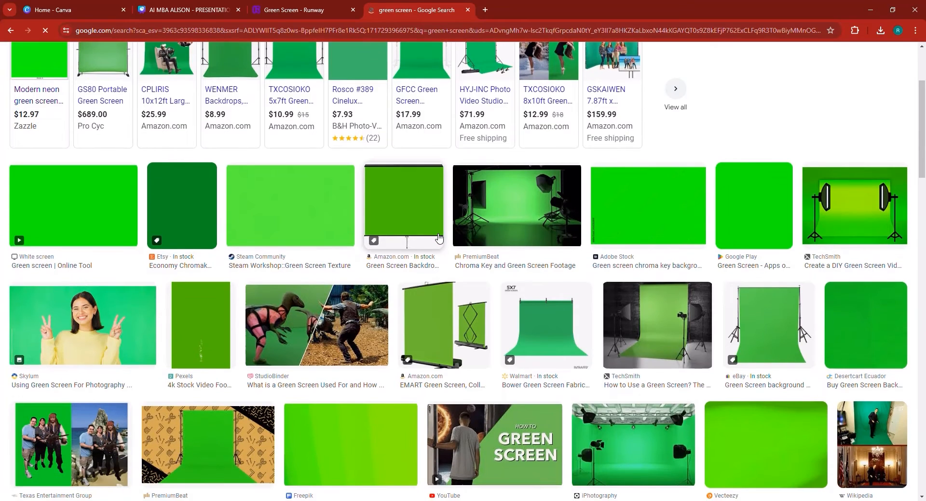
pyautogui.scroll(-3, 438, 238)
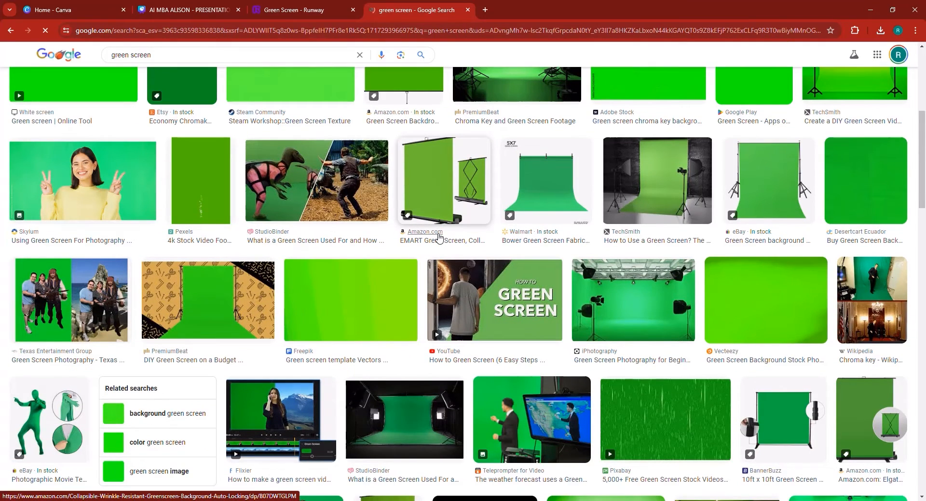
pyautogui.scroll(-5, 438, 237)
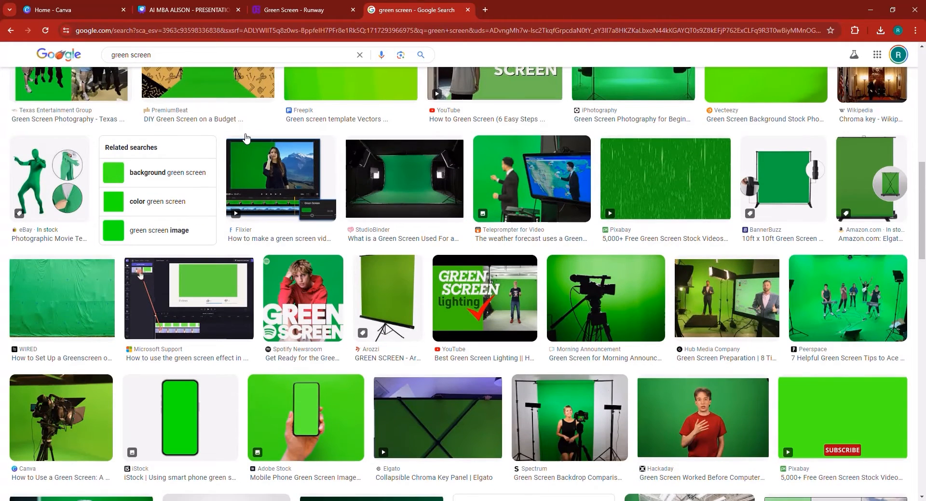
pyautogui.scroll(-5, 448, 250)
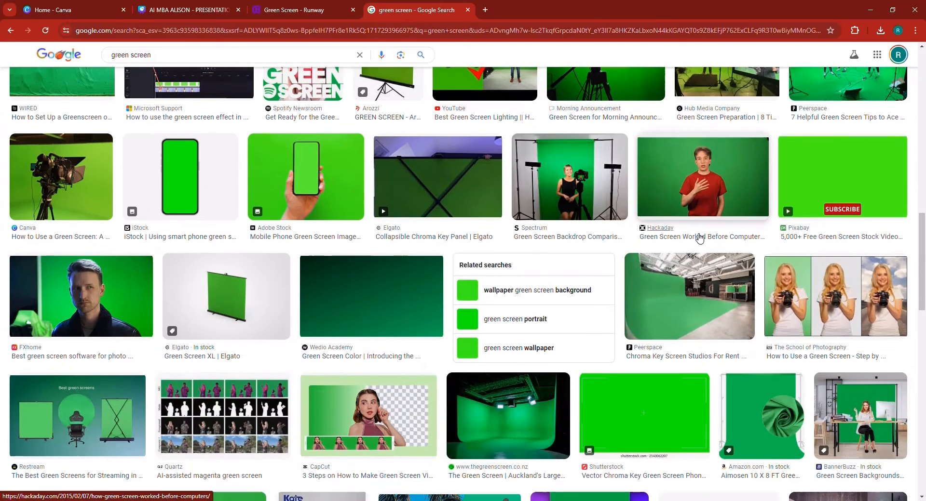
pyautogui.click(588, 195)
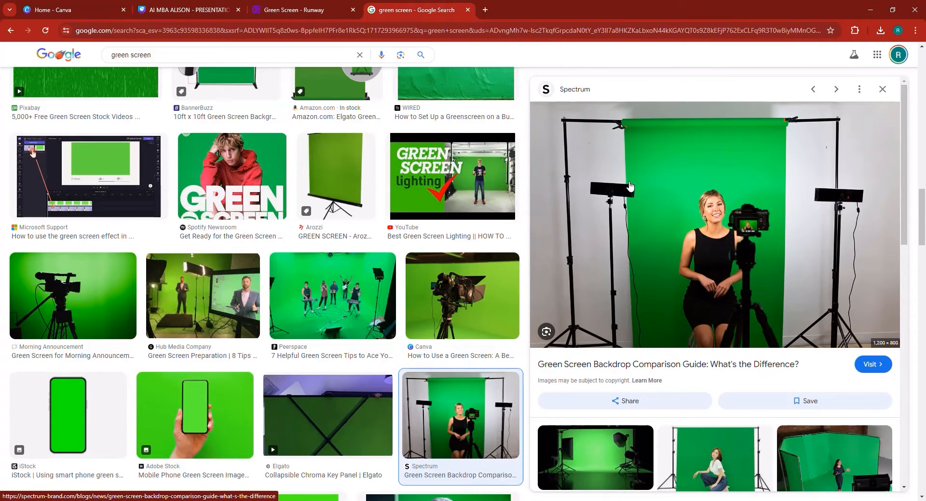
pyautogui.click(883, 89)
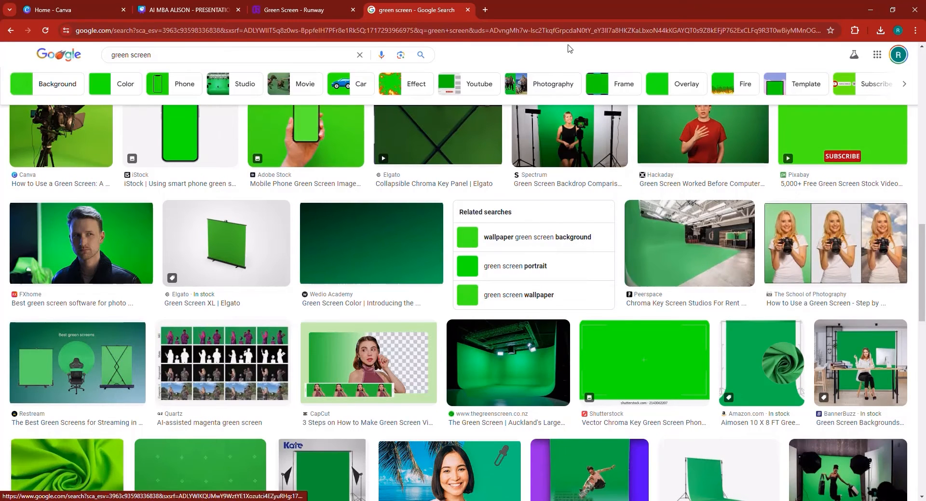
pyautogui.click(467, 10)
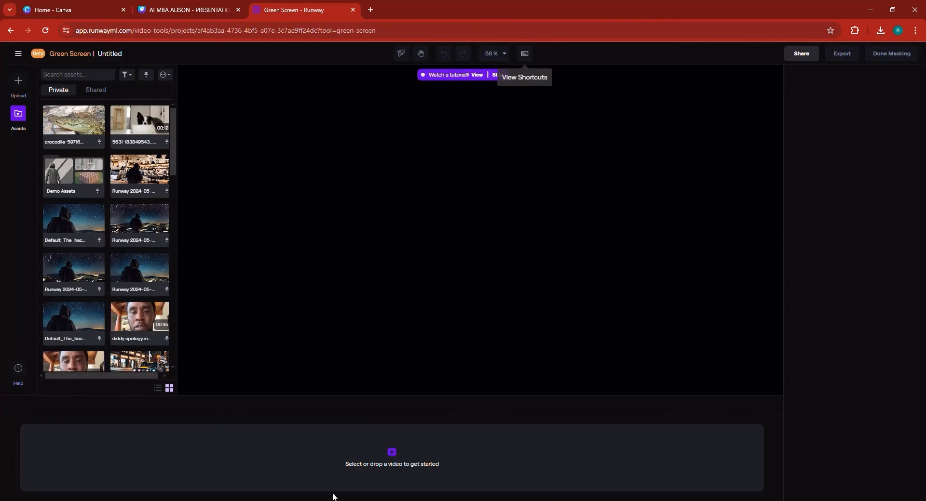
# Step: Search Google in a new browser tab for "person walking in an alleyway pixabay video" and open Pixabay's alley stock videos
pyautogui.click(370, 8)
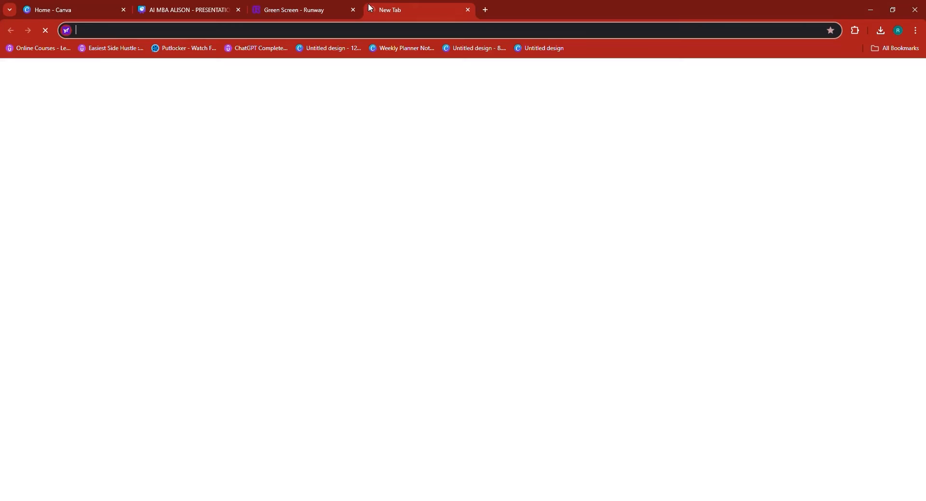
pyautogui.write('g')
pyautogui.press('Return')
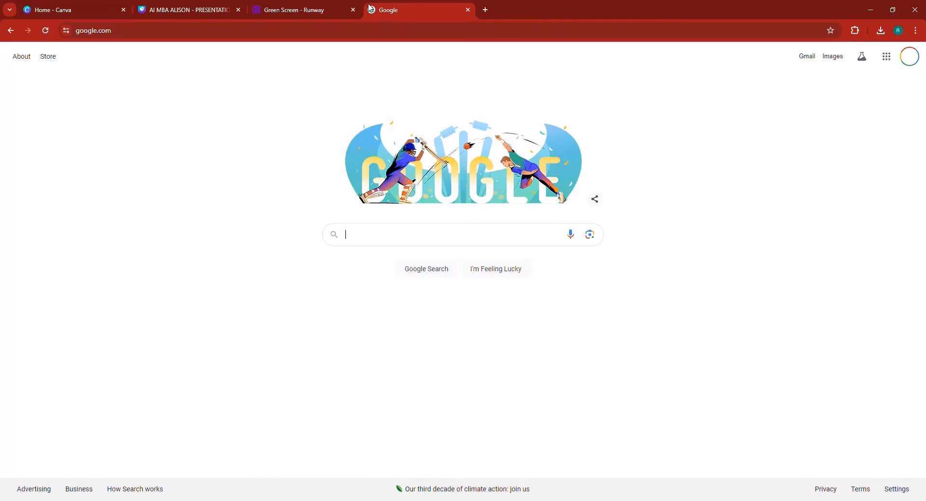
pyautogui.click(389, 235)
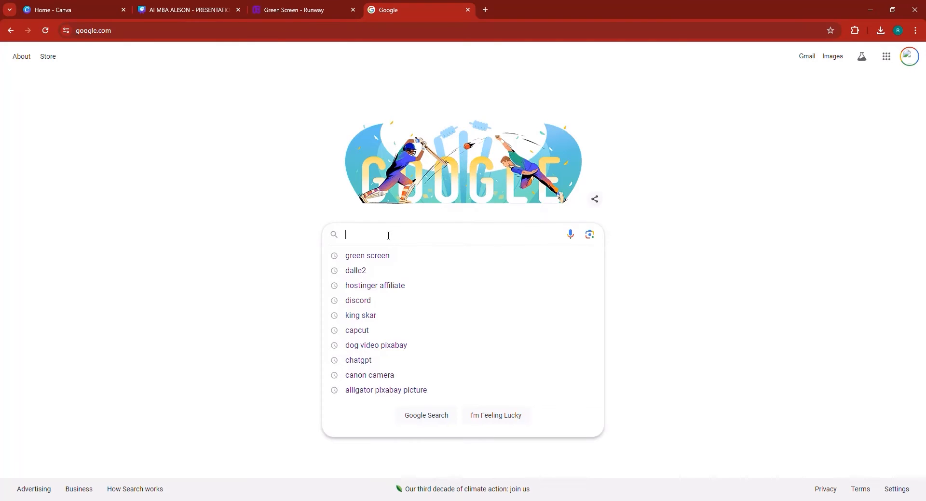
pyautogui.write('person')
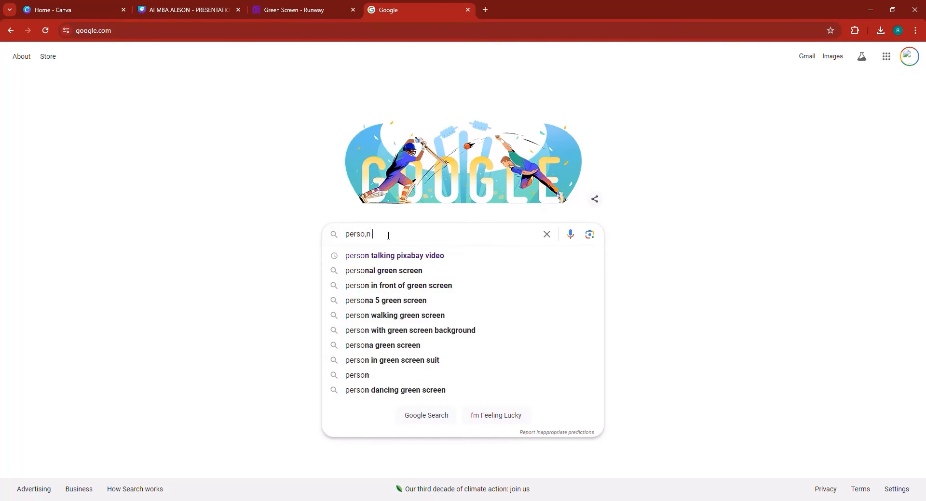
pyautogui.press('BackSpace')
pyautogui.write(',')
pyautogui.press('BackSpace')
pyautogui.write('n walking in n')
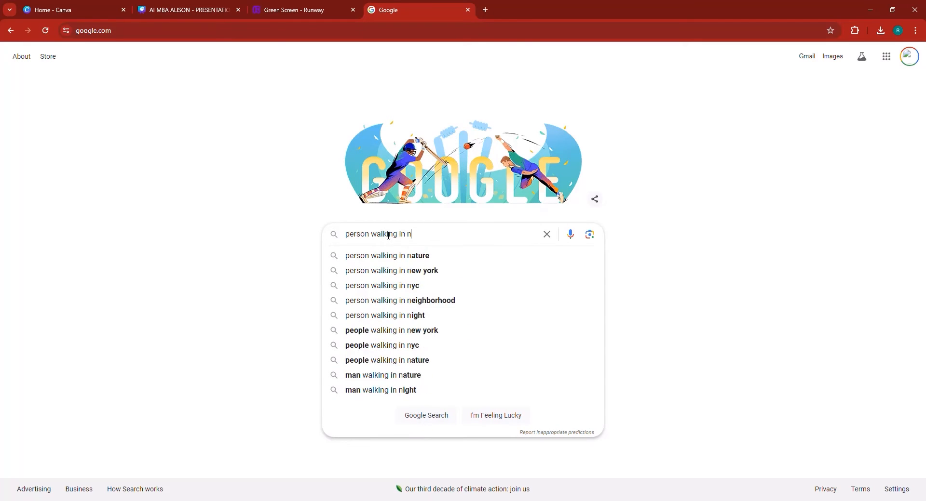
pyautogui.press('BackSpace')
pyautogui.write('an alle')
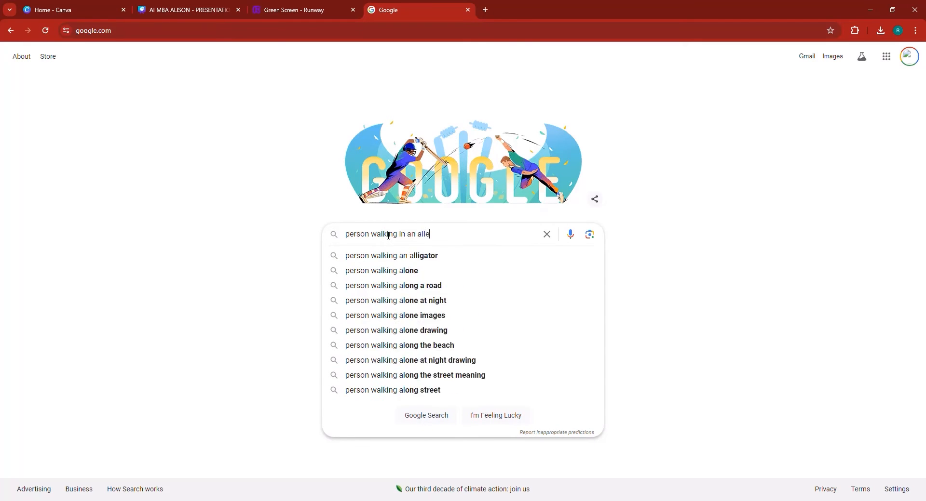
pyautogui.write('yway pixaby')
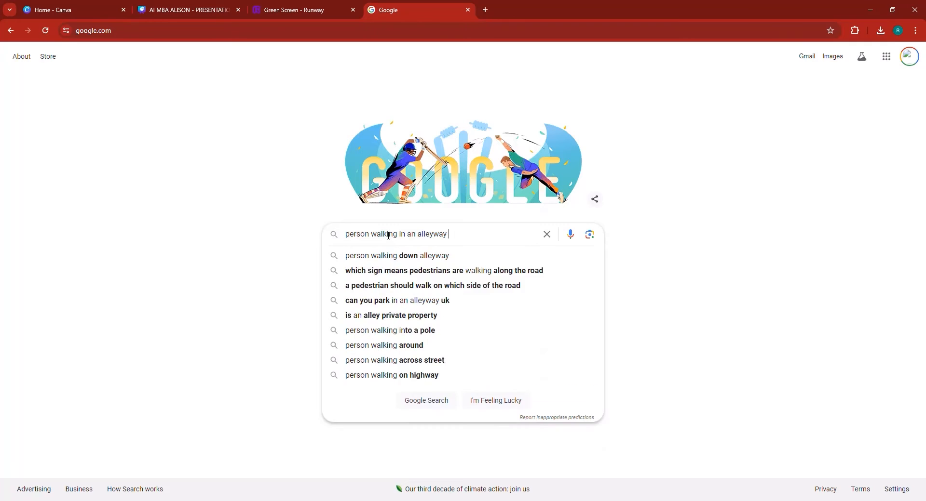
pyautogui.press('BackSpace')
pyautogui.write('a')
pyautogui.press('BackSpace')
pyautogui.write('ay video')
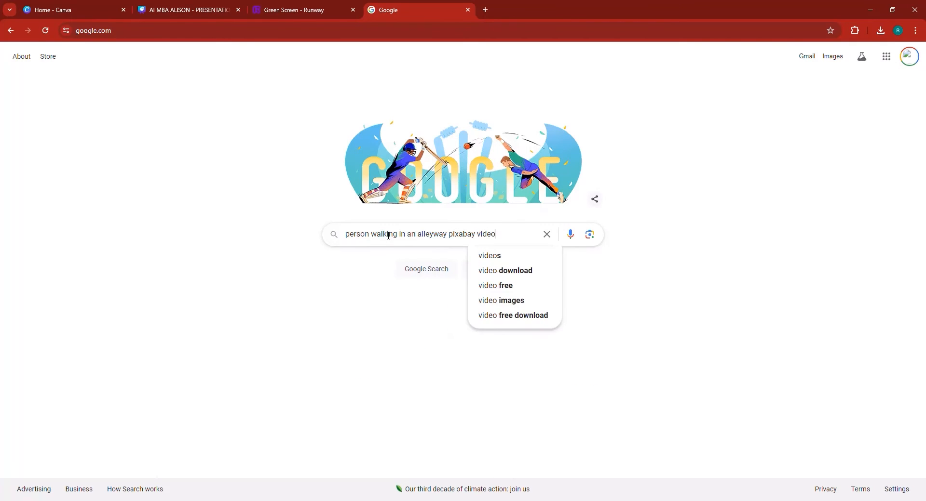
pyautogui.press('Return')
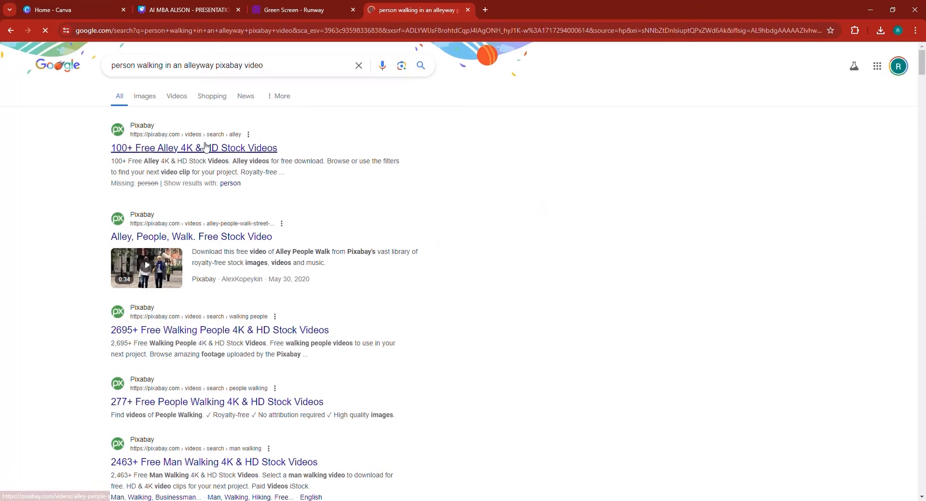
pyautogui.click(193, 148)
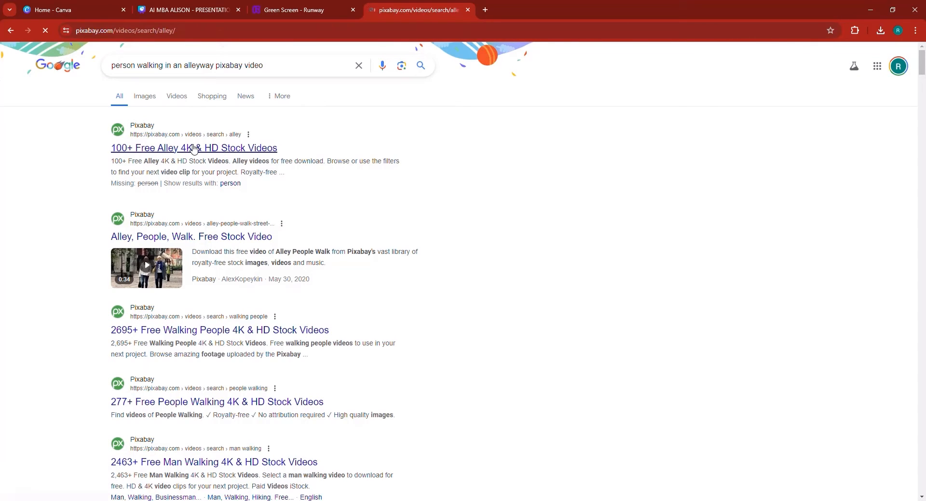
# Step: Browse Pixabay's alley stock videos for a clip of a walking person and return to the Google results
pyautogui.scroll(-4, 312, 221)
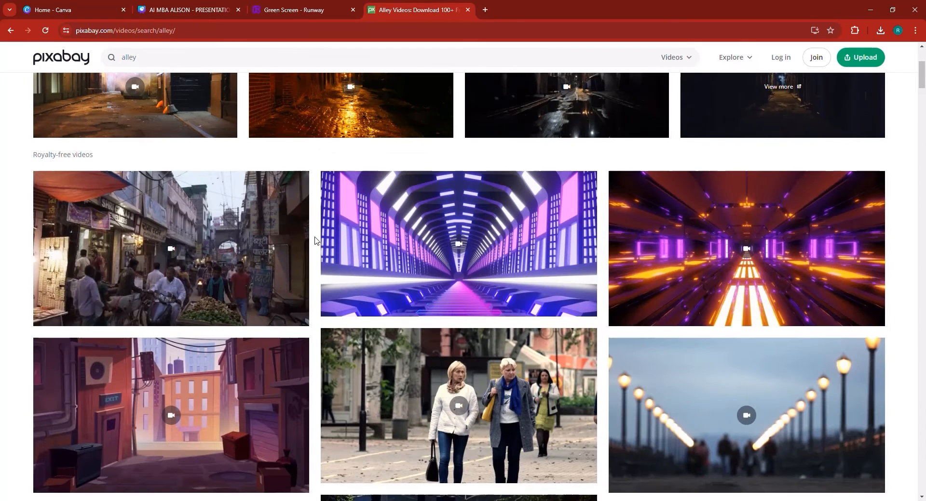
pyautogui.scroll(-9, 314, 240)
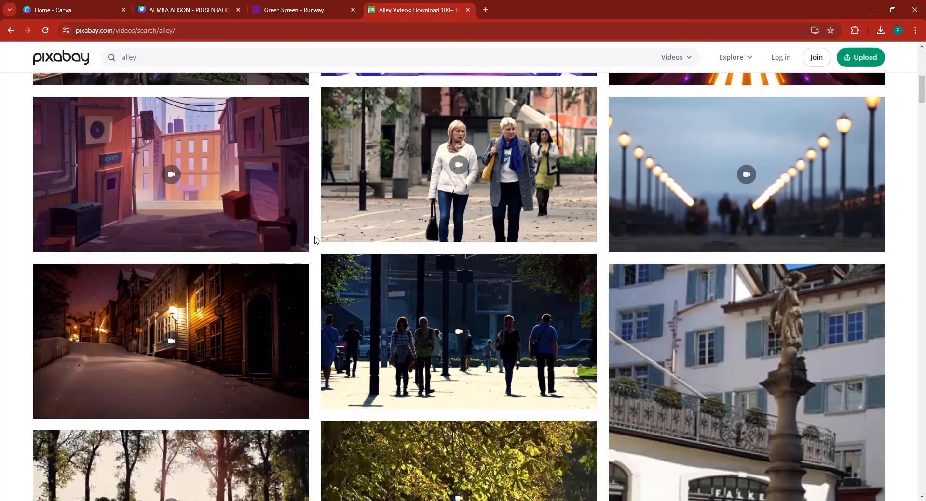
pyautogui.scroll(-15, 314, 240)
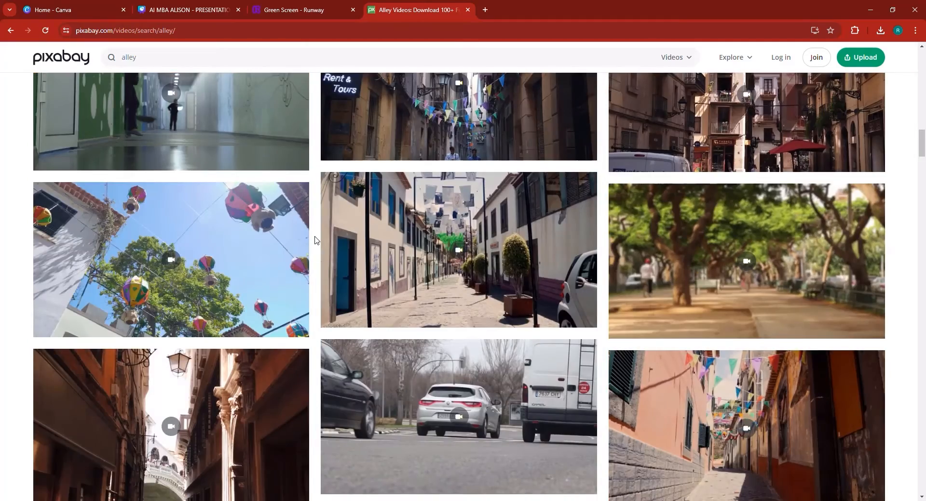
pyautogui.scroll(-9, 314, 240)
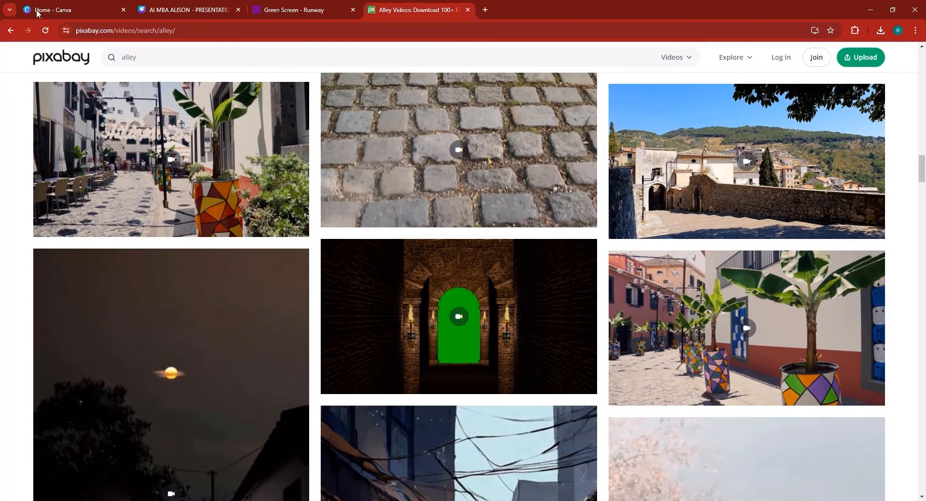
pyautogui.click(10, 31)
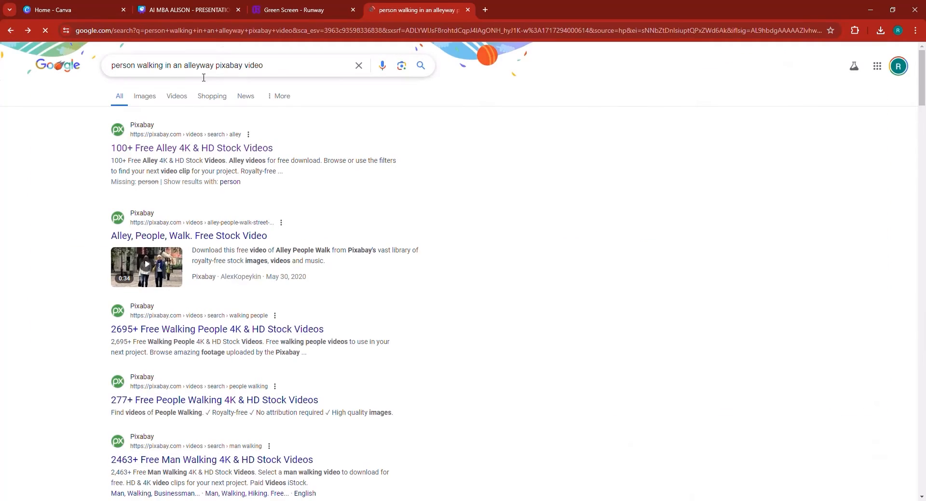
# Step: Replace "in an alleyway" with "alone" in the Google search and open Pixabay's walking alone stock videos
pyautogui.doubleClick(217, 80)
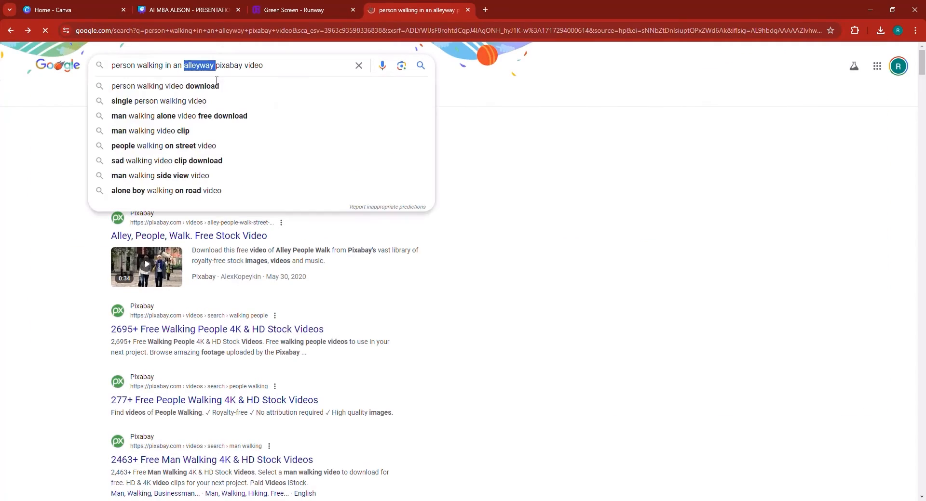
pyautogui.press('BackSpace')
pyautogui.press('BackSpace')
pyautogui.press('BackSpace')
pyautogui.press('BackSpace')
pyautogui.press('BackSpace')
pyautogui.press('BackSpace')
pyautogui.press('BackSpace')
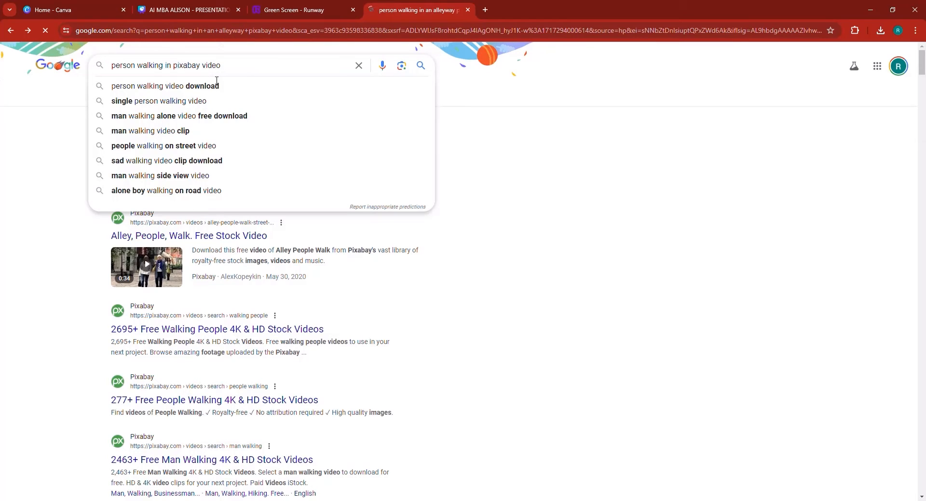
pyautogui.write('alone')
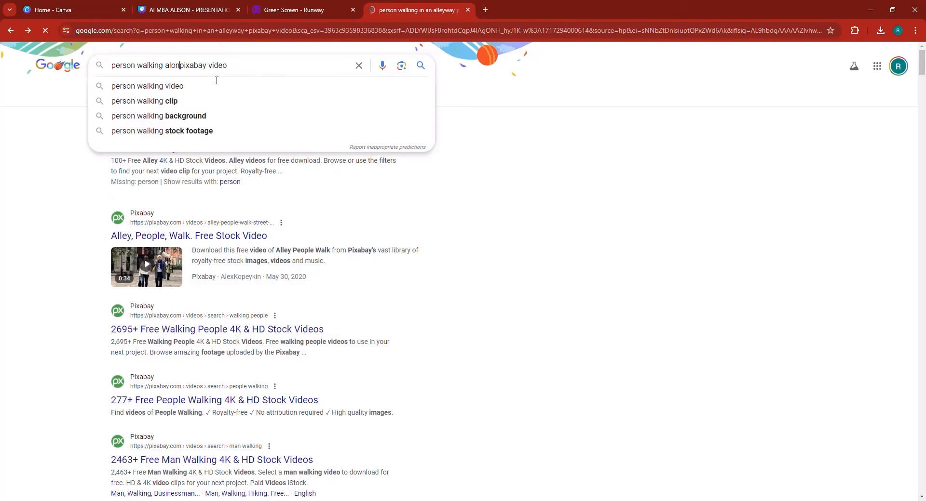
pyautogui.press('Return')
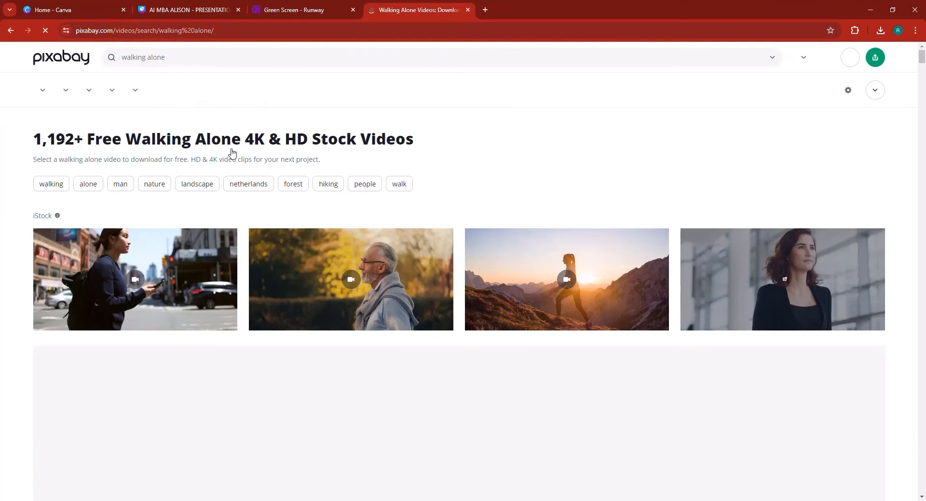
# Step: Find the vertical clip of a man walking on a path at sunrise and download it as a 540×960 MP4
pyautogui.scroll(-2, 169, 303)
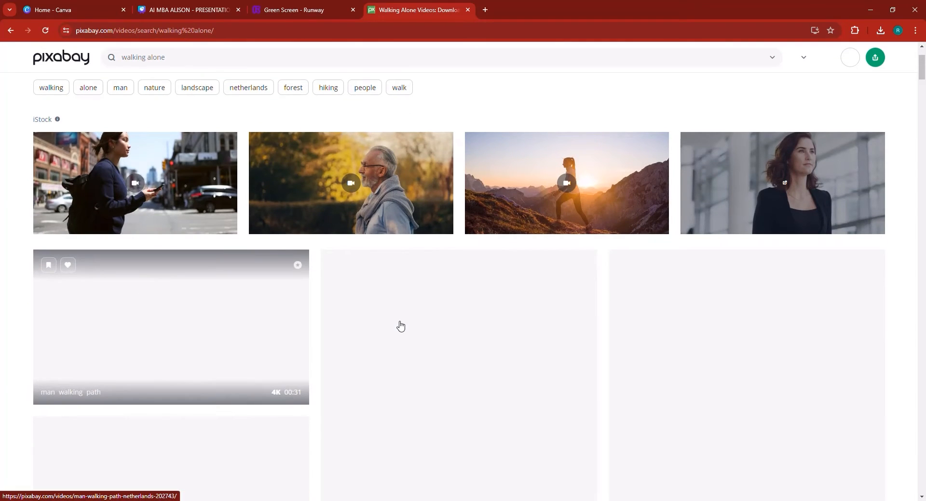
pyautogui.scroll(-5, 400, 326)
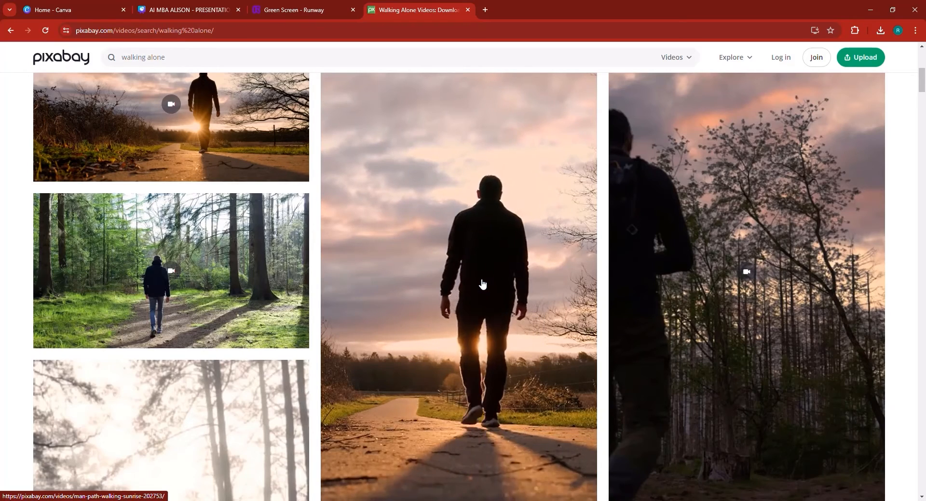
pyautogui.scroll(-10, 482, 284)
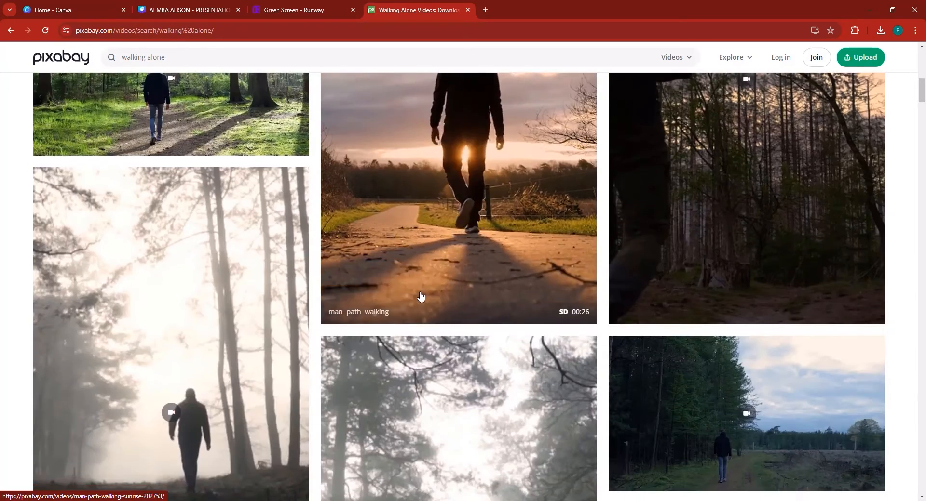
pyautogui.scroll(-4, 422, 297)
pyautogui.scroll(8, 425, 289)
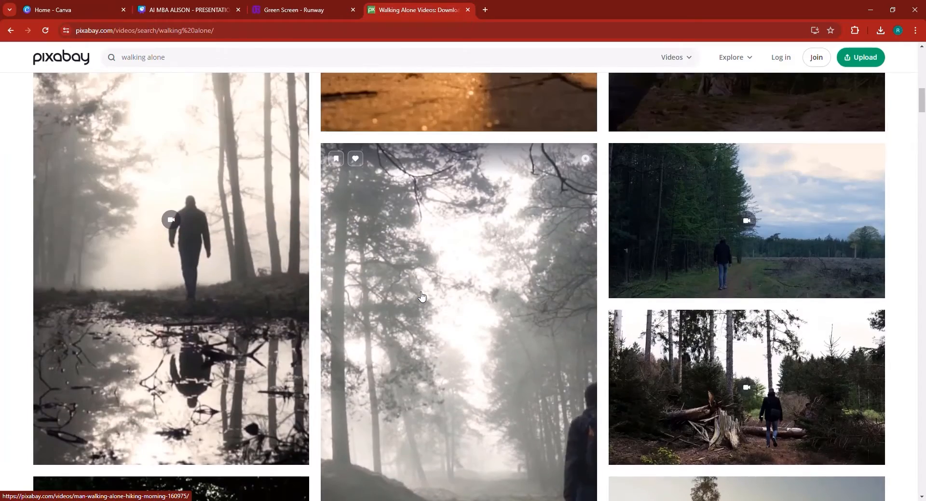
pyautogui.scroll(5, 434, 270)
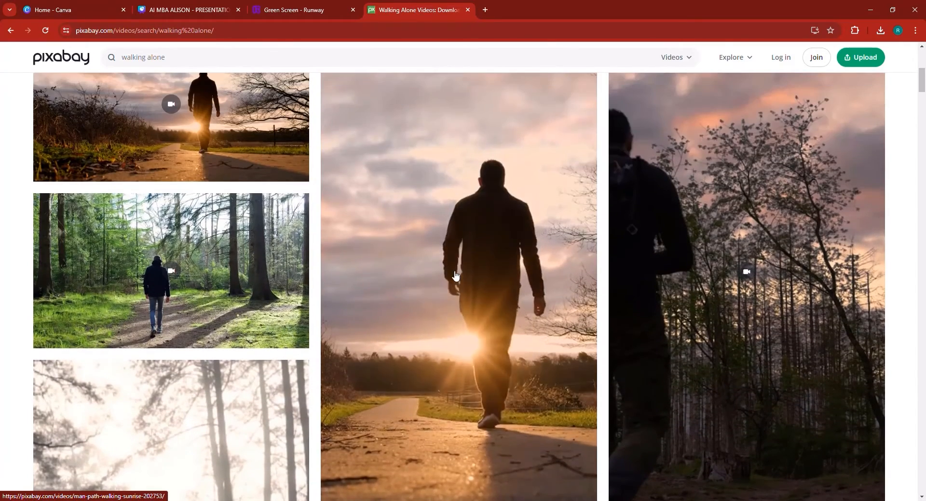
pyautogui.click(455, 276)
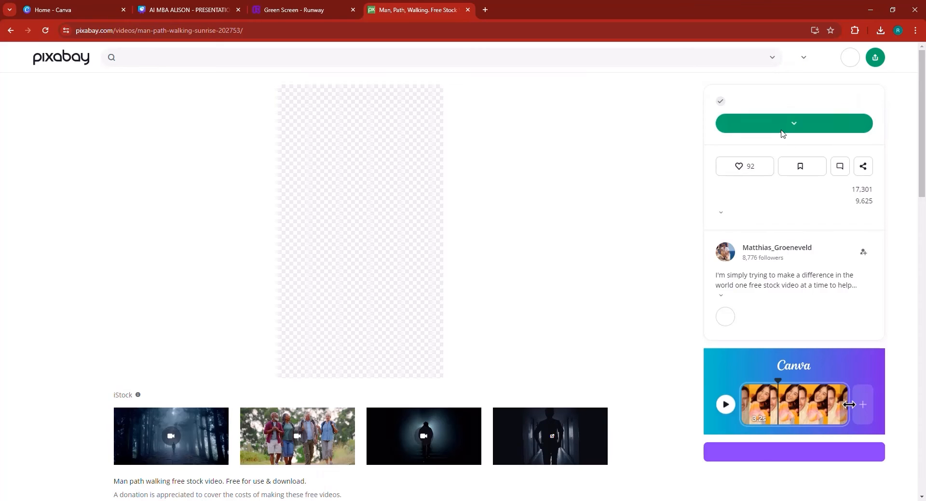
pyautogui.click(780, 124)
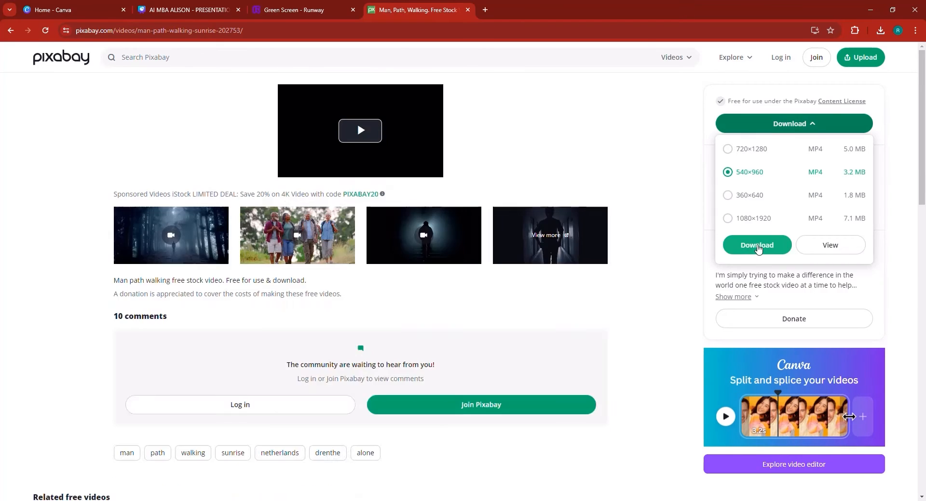
pyautogui.click(752, 246)
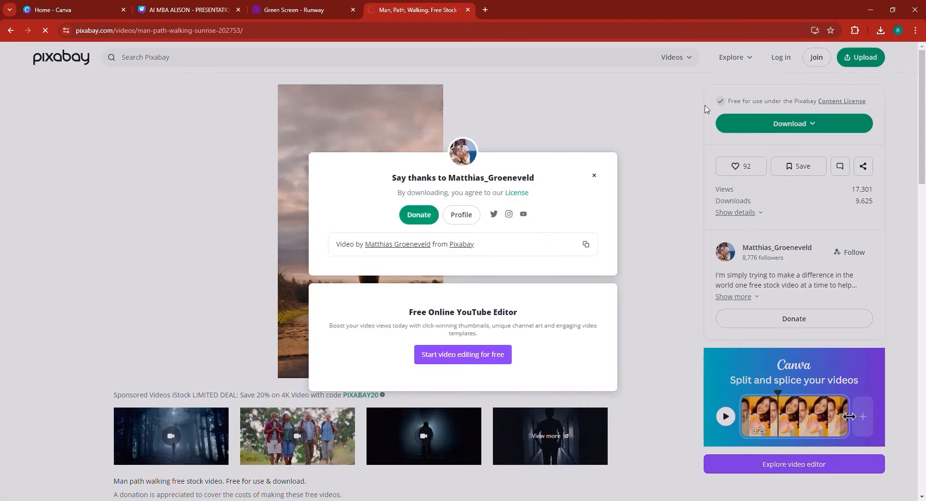
pyautogui.click(467, 10)
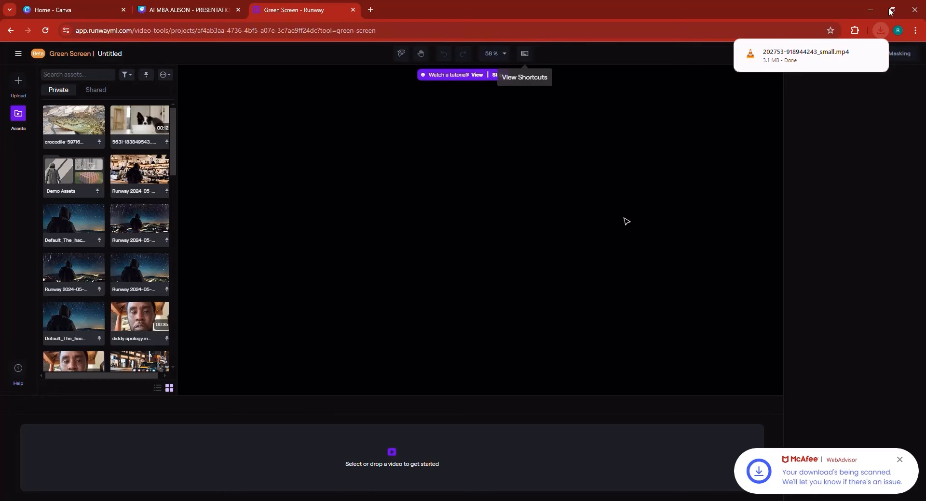
pyautogui.moveTo(851, 53); pyautogui.dragTo(316, 467)
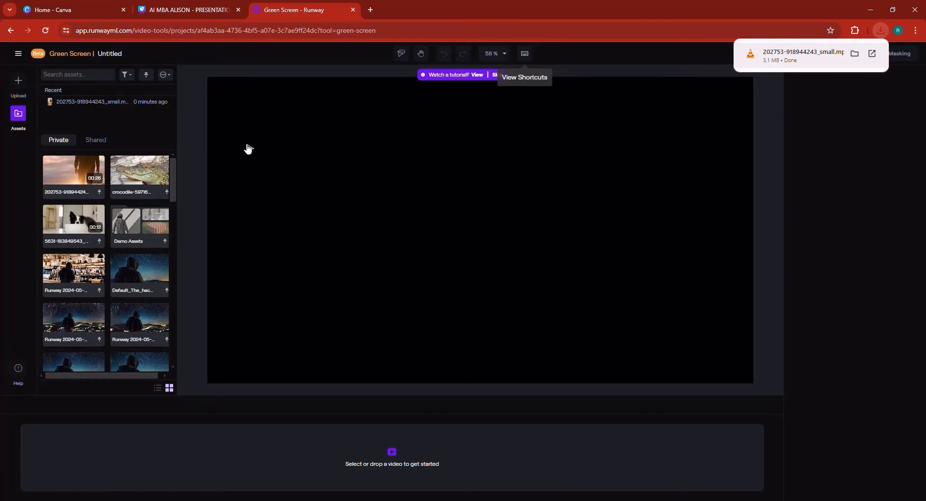
pyautogui.moveTo(85, 176); pyautogui.dragTo(375, 473)
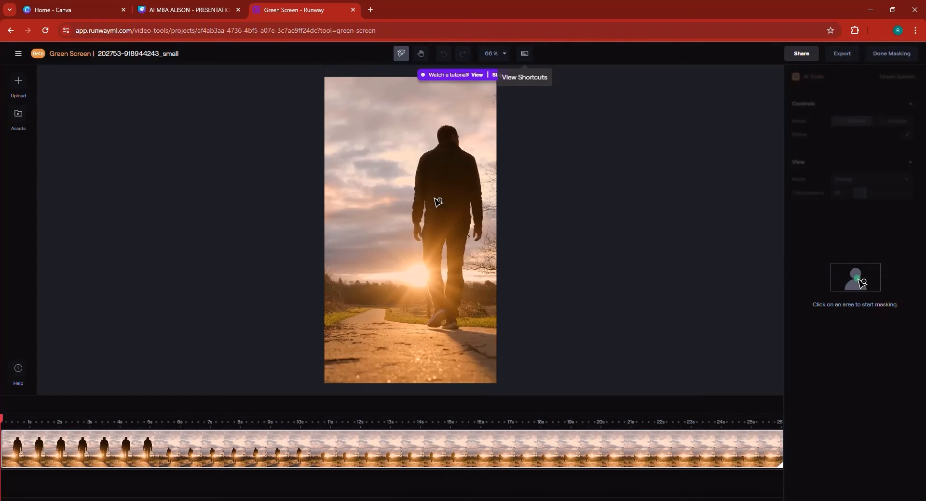
# Step: Add include points on the man's head, neck, shoulders and arm to mask his upper body
pyautogui.click(426, 158)
pyautogui.click(445, 148)
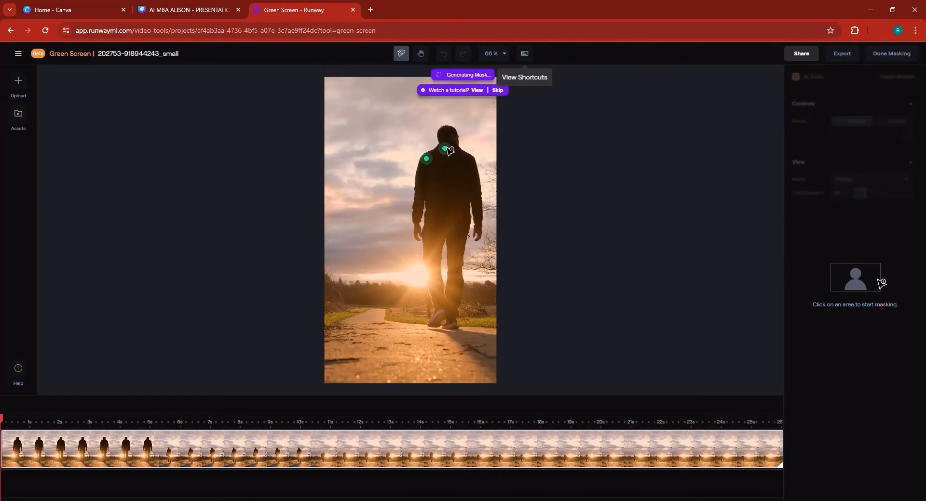
pyautogui.click(446, 128)
pyautogui.click(471, 174)
pyautogui.click(475, 160)
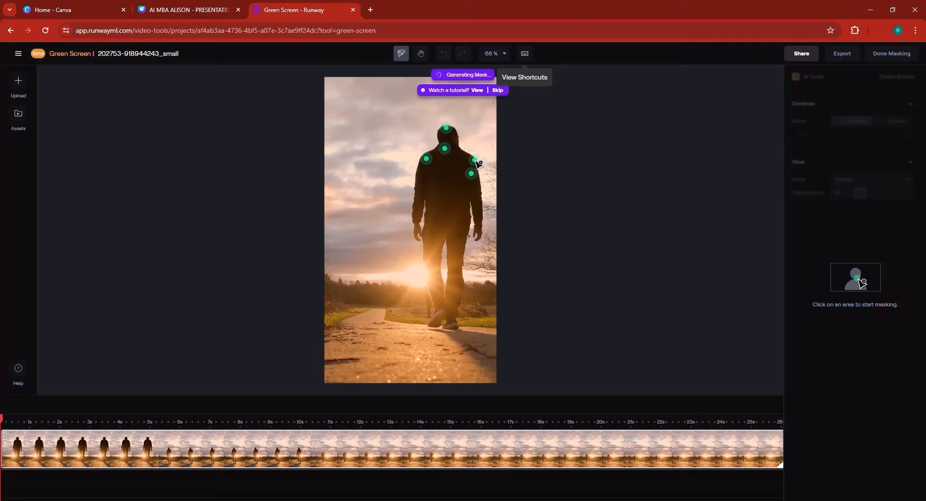
pyautogui.click(477, 213)
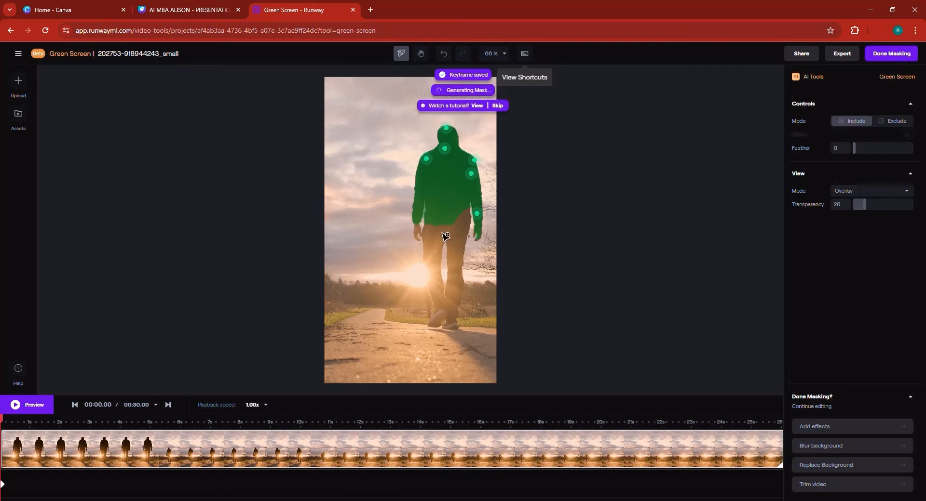
# Step: Extend the mask over the man's hips and both legs with further include points
pyautogui.click(435, 232)
pyautogui.click(465, 224)
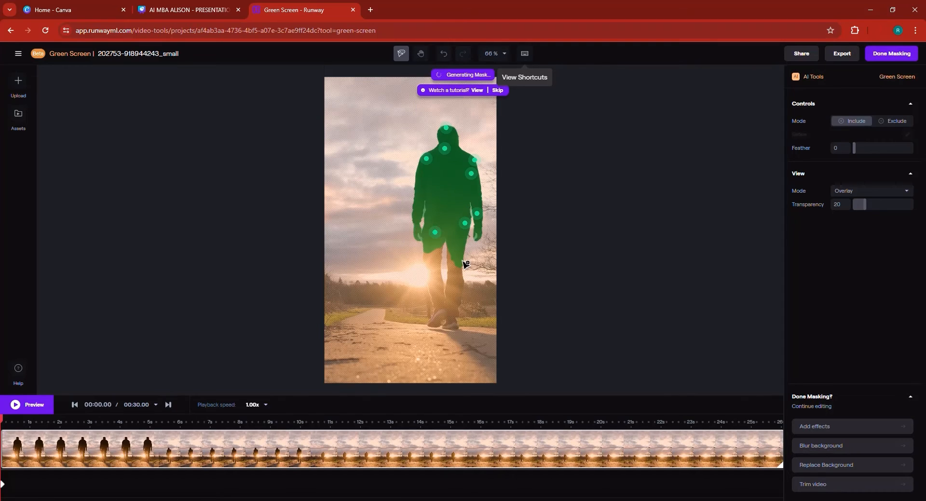
pyautogui.click(455, 274)
pyautogui.click(440, 293)
pyautogui.click(433, 258)
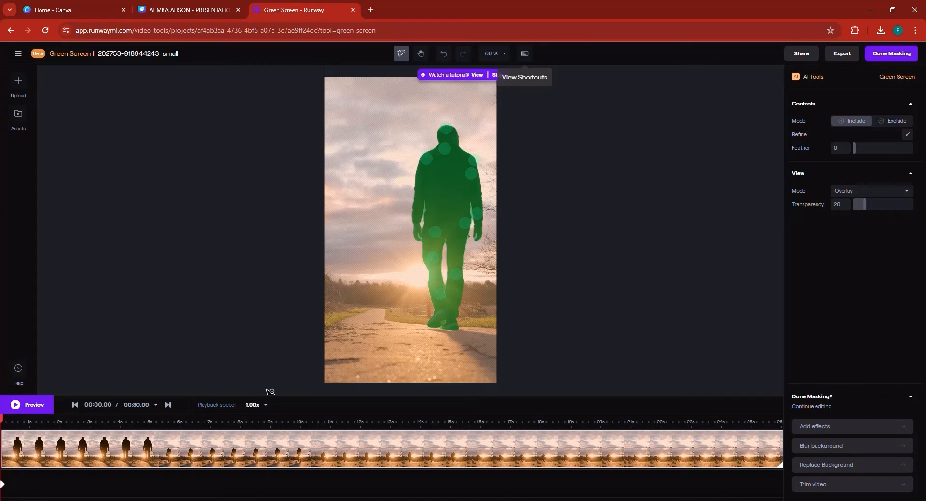
pyautogui.click(266, 413)
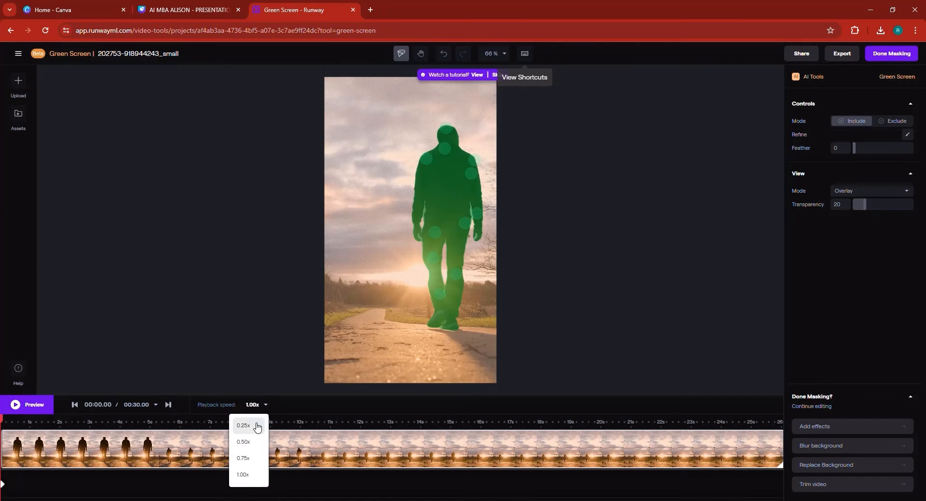
pyautogui.click(268, 345)
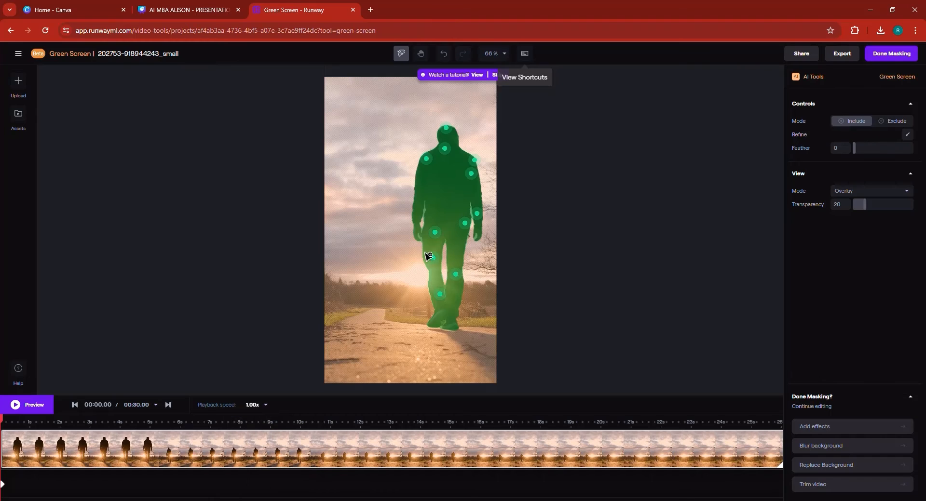
# Step: Zoom to 200% and use the Refine brush in Exclude mode to erase a spot between the man's torso and the arm on the image's left
pyautogui.click(500, 54)
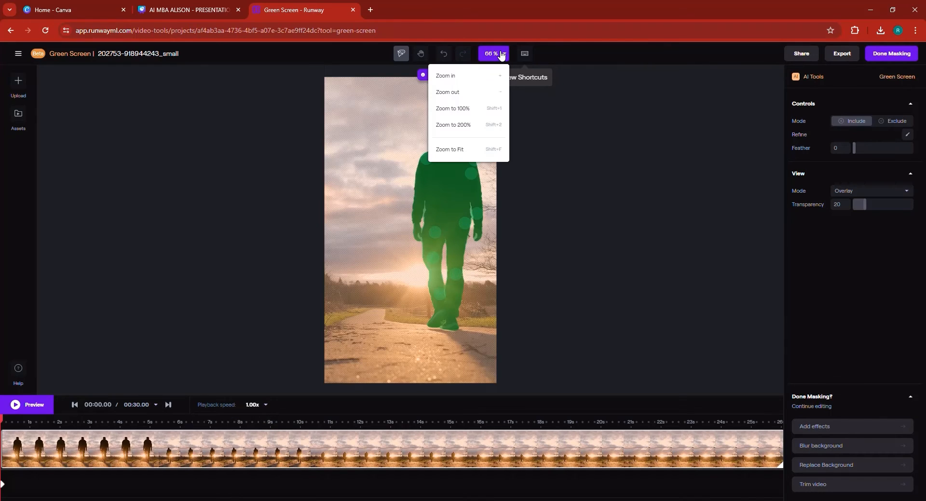
pyautogui.click(464, 125)
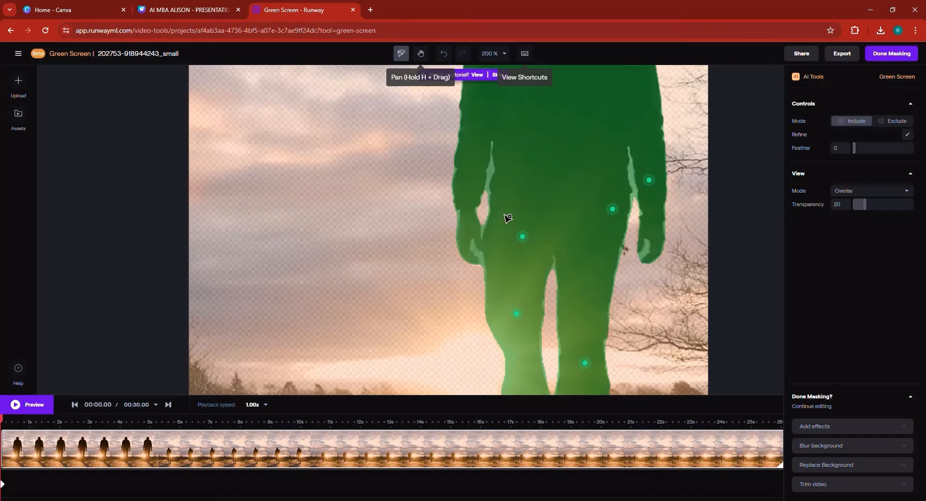
pyautogui.click(420, 53)
pyautogui.moveTo(588, 159); pyautogui.dragTo(521, 238)
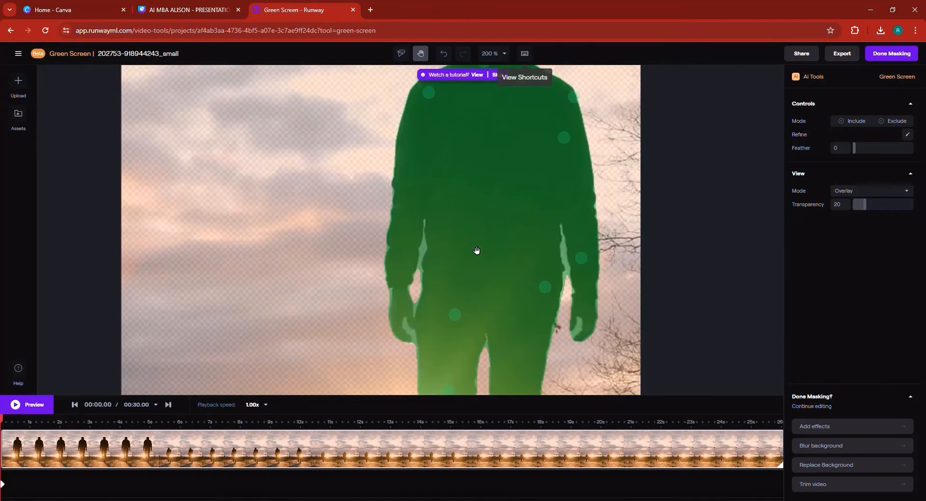
pyautogui.moveTo(447, 269); pyautogui.dragTo(450, 257)
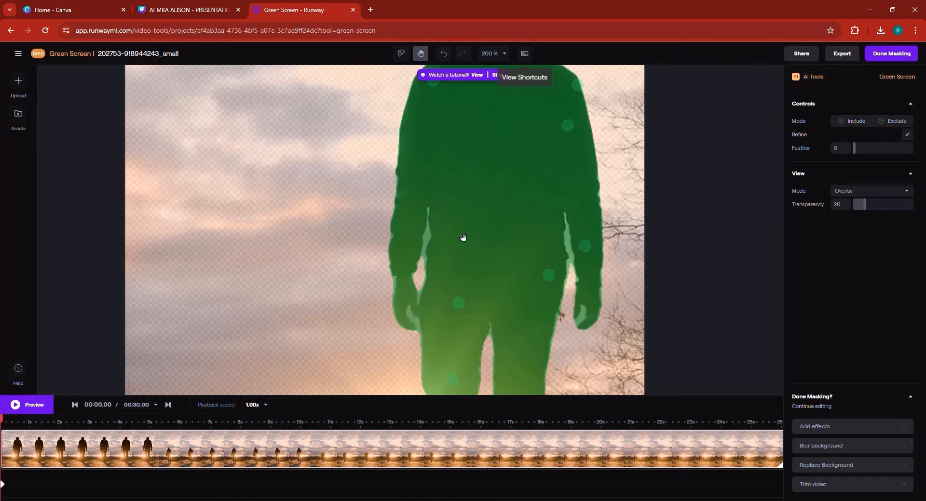
pyautogui.click(897, 123)
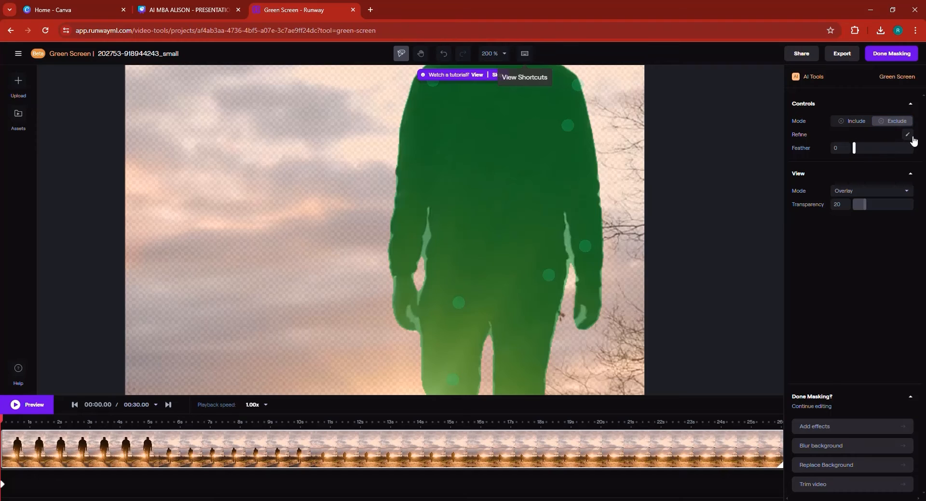
pyautogui.click(906, 135)
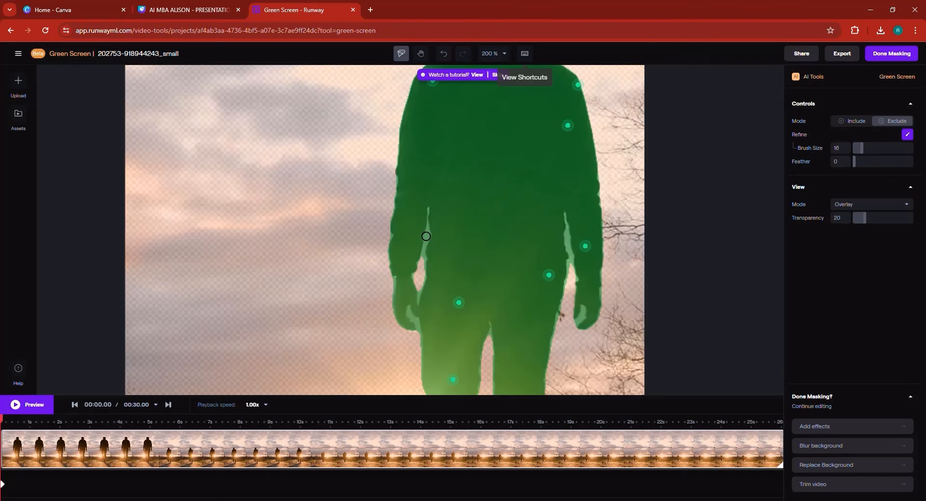
pyautogui.click(425, 236)
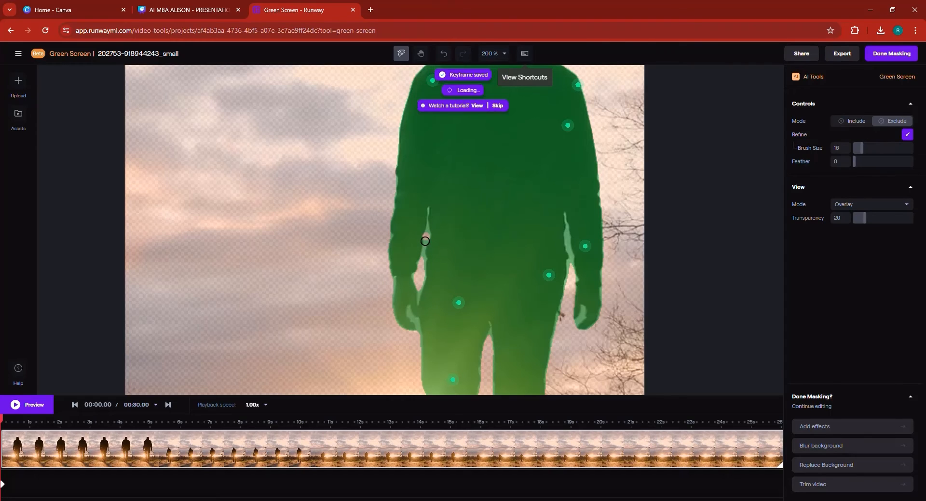
# Step: Set the brush size to 6 and erase the rest of that narrow gap between arm and torso up to the armpit
pyautogui.click(856, 147)
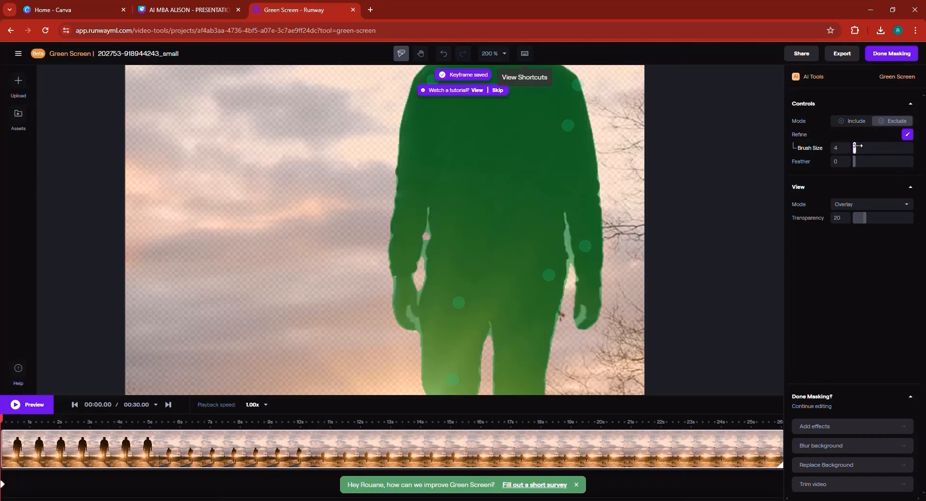
pyautogui.moveTo(858, 145); pyautogui.dragTo(859, 146)
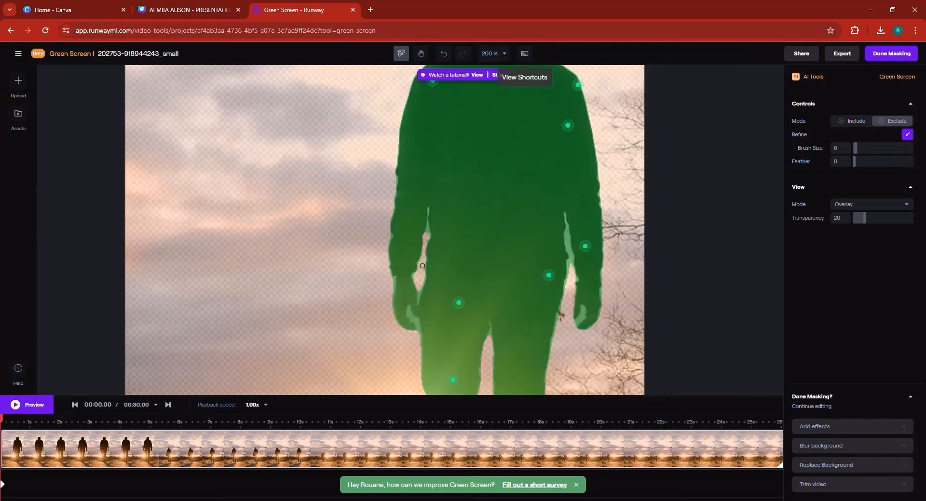
pyautogui.moveTo(423, 266); pyautogui.dragTo(431, 233)
pyautogui.moveTo(427, 233); pyautogui.dragTo(430, 220)
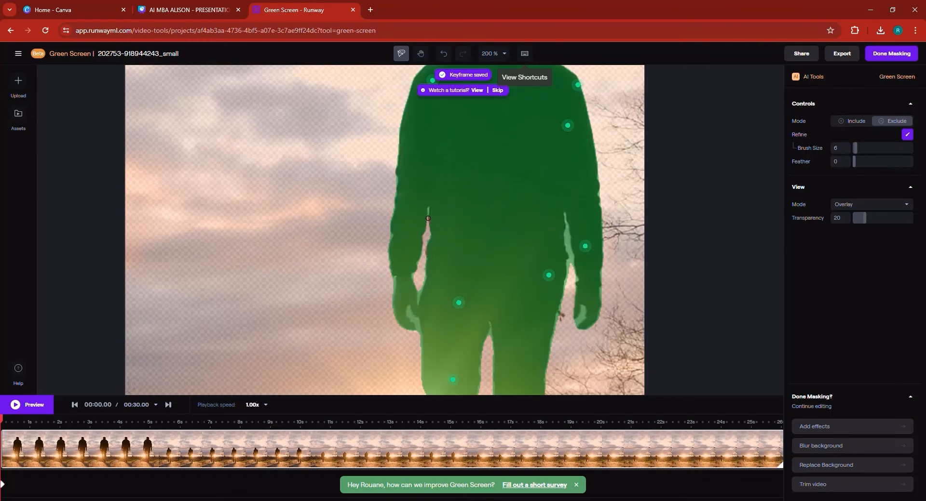
pyautogui.click(428, 209)
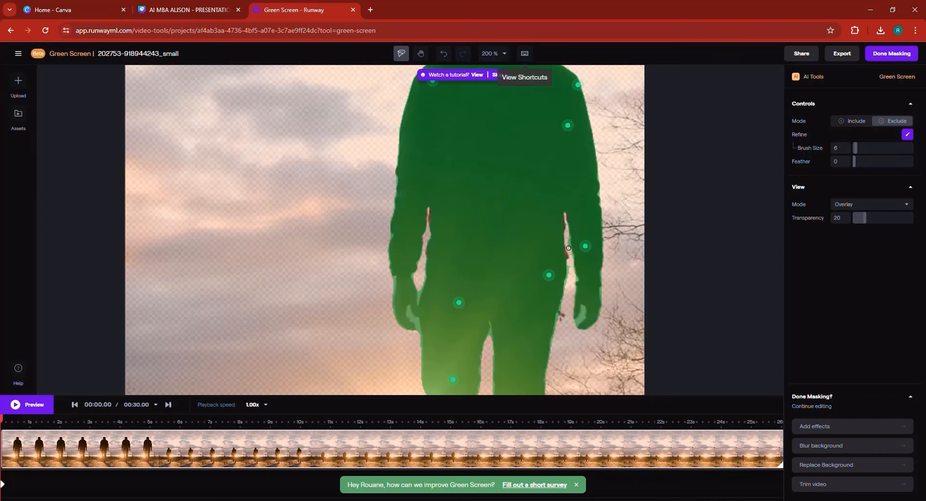
# Step: Erase the mask from the gap between the other arm and torso and from the openings inside both hands
pyautogui.moveTo(567, 238); pyautogui.dragTo(568, 259)
pyautogui.click(574, 328)
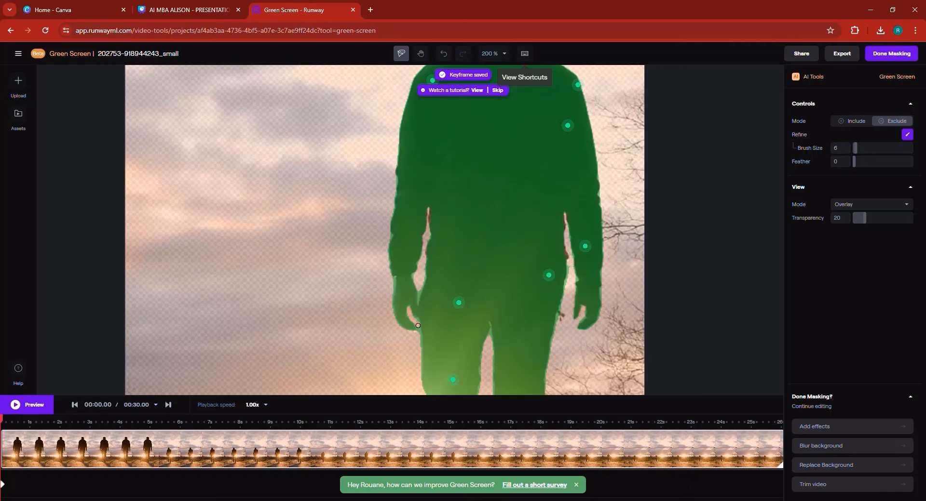
pyautogui.click(418, 340)
# Step: Exclude the small background area between the man's two shoes from the mask
pyautogui.scroll(4, 439, 282)
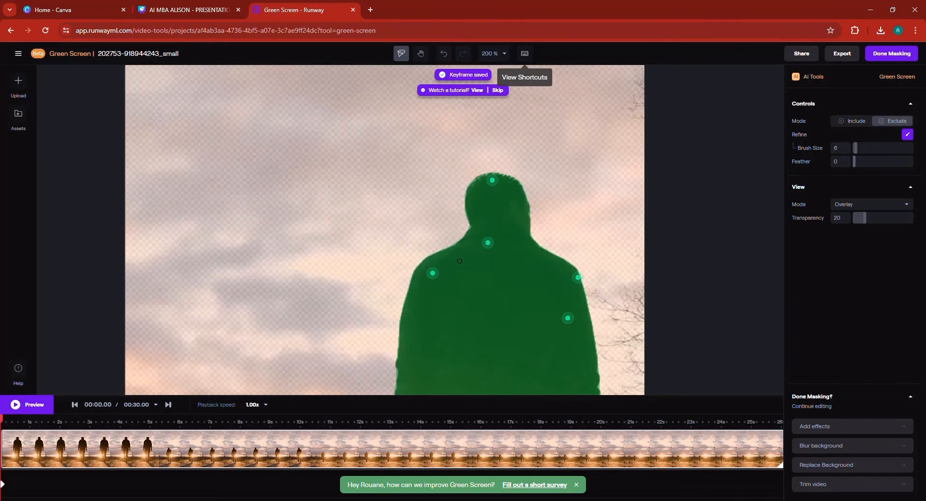
pyautogui.scroll(-8, 460, 261)
pyautogui.scroll(2, 468, 224)
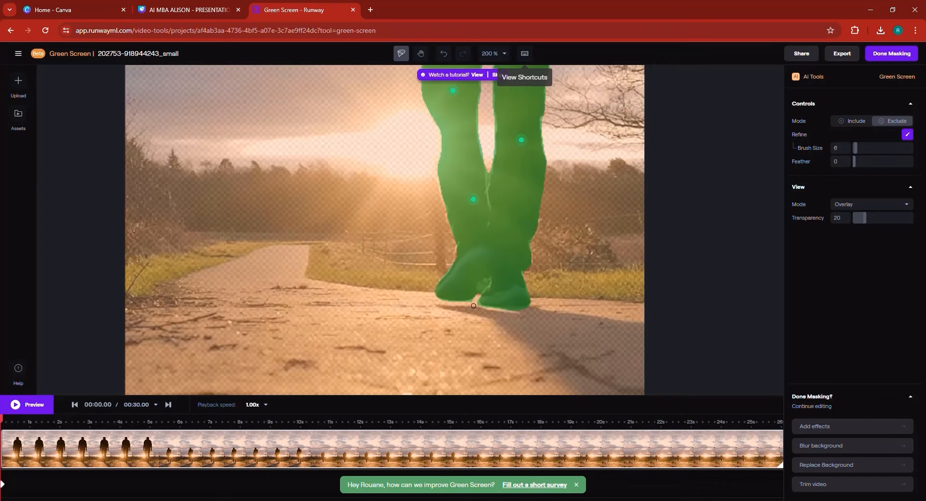
pyautogui.click(478, 290)
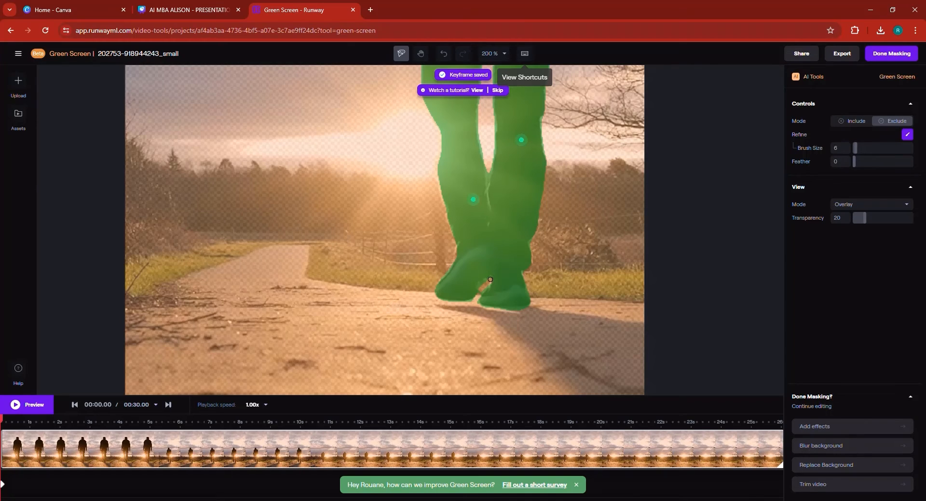
pyautogui.click(490, 279)
# Step: Check the refined mask up to the head and finish masking to return to the video editor
pyautogui.scroll(3, 490, 280)
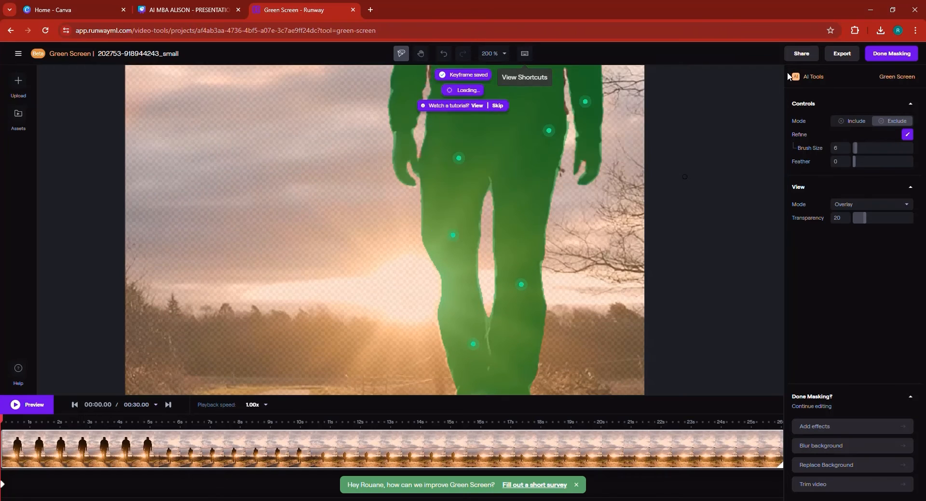
pyautogui.scroll(7, 458, 158)
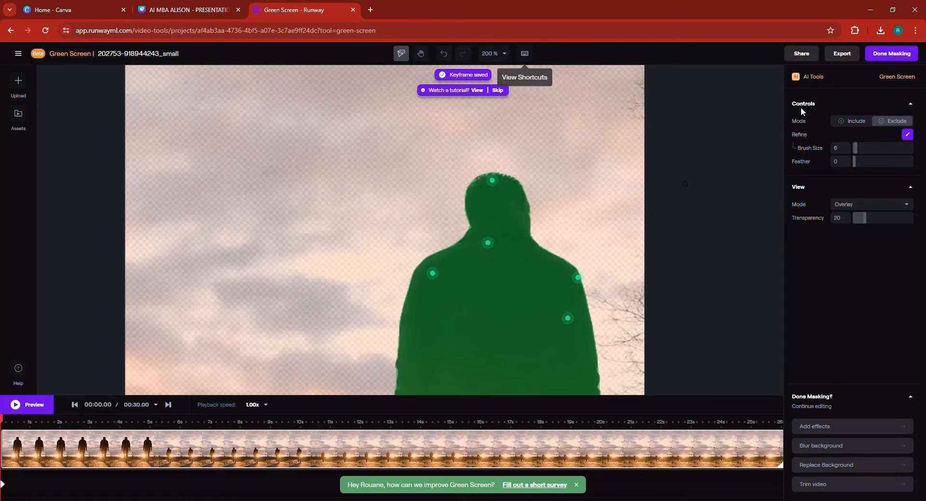
pyautogui.click(895, 60)
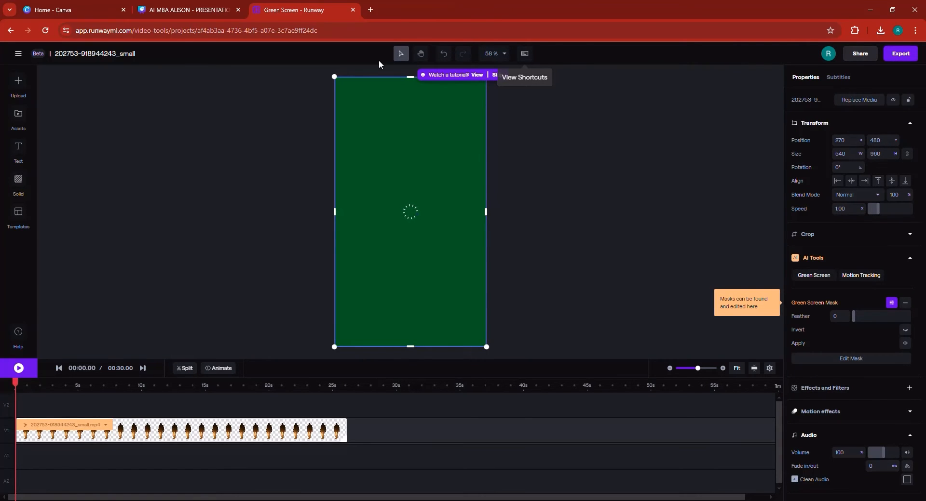
# Step: Open runwayml.com in a new browser tab and replace it with google.com
pyautogui.click(370, 10)
pyautogui.write('run')
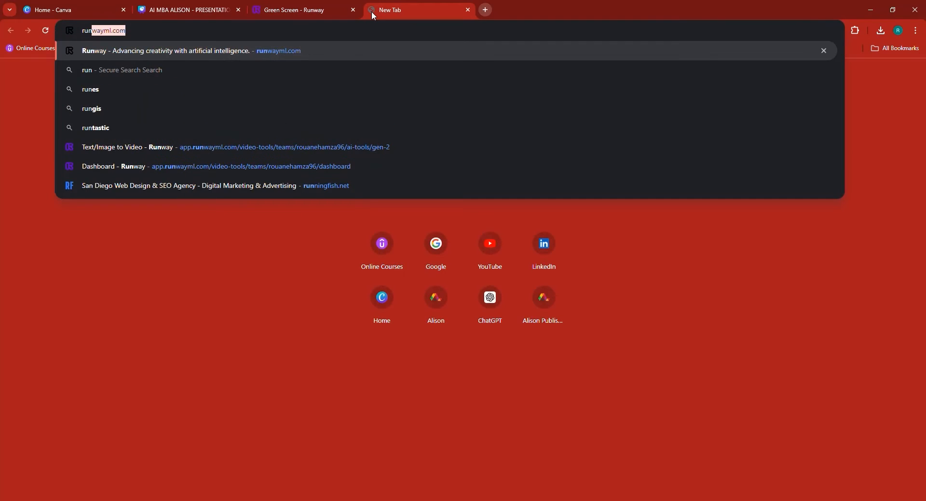
pyautogui.press('Return')
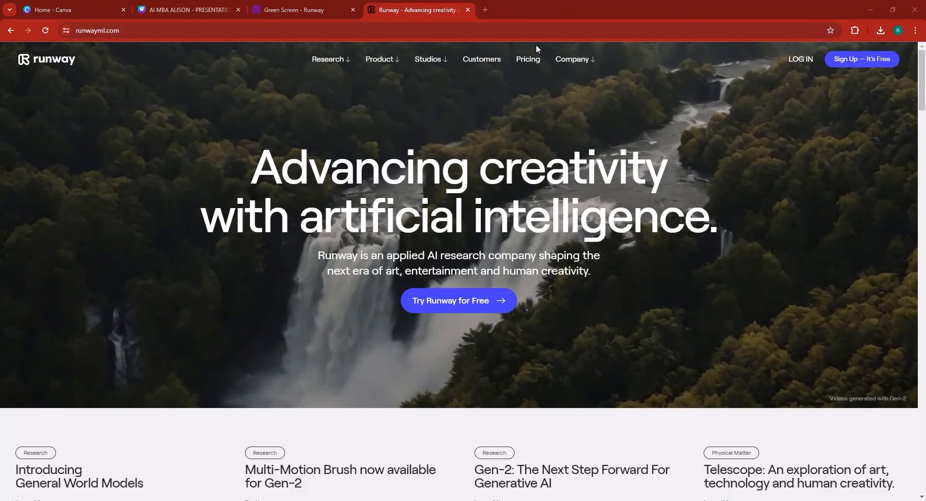
pyautogui.click(438, 29)
pyautogui.write('google.com')
pyautogui.press('Return')
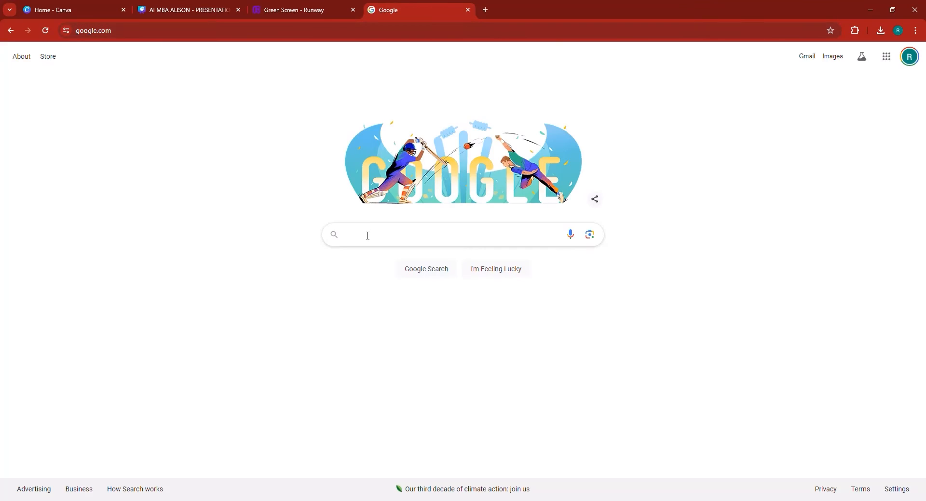
# Step: Search Google for "storm video pixabay" and open Pixabay's free storms stock videos
pyautogui.click(368, 235)
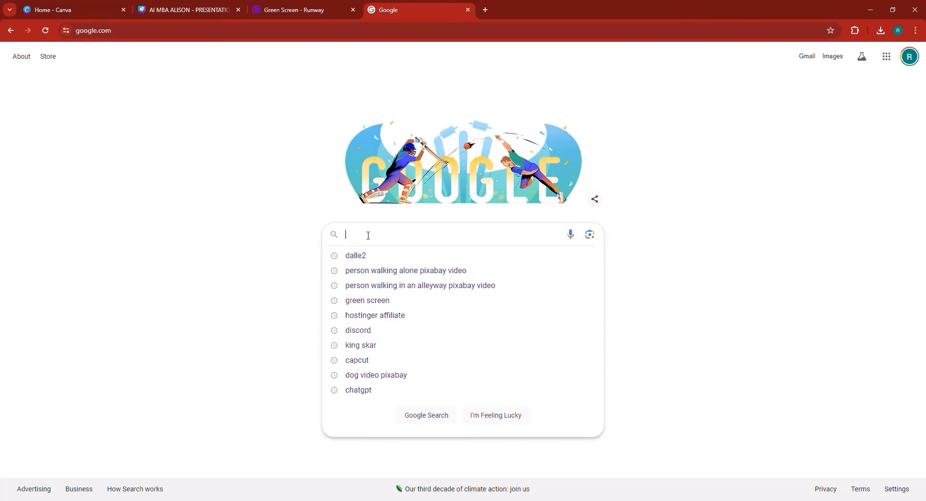
pyautogui.write('storm video pix')
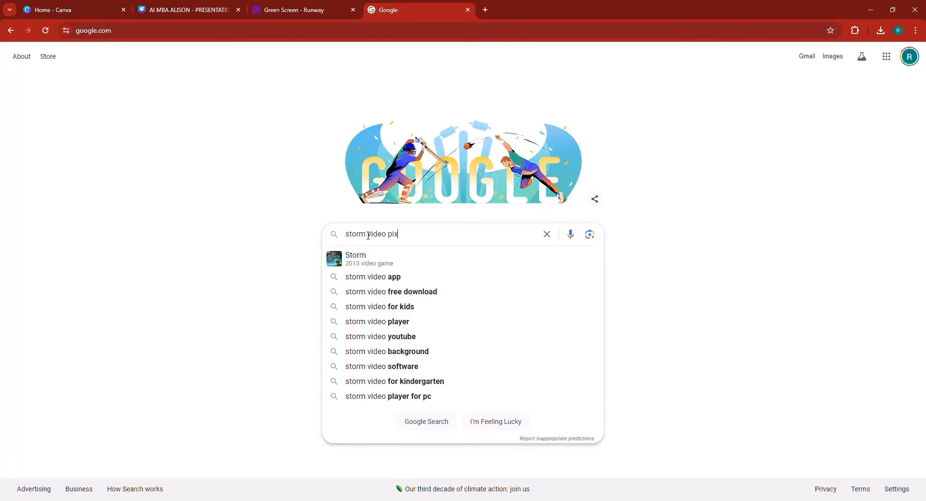
pyautogui.write('abay')
pyautogui.press('Return')
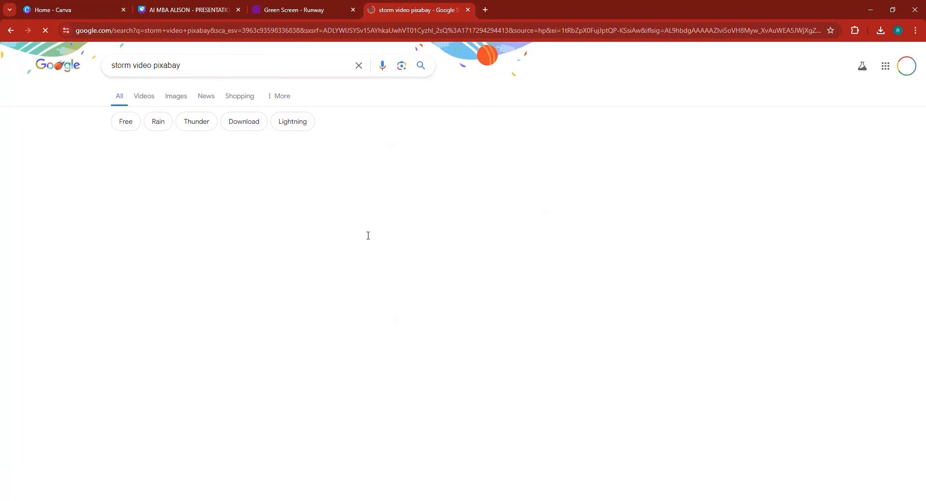
pyautogui.click(225, 175)
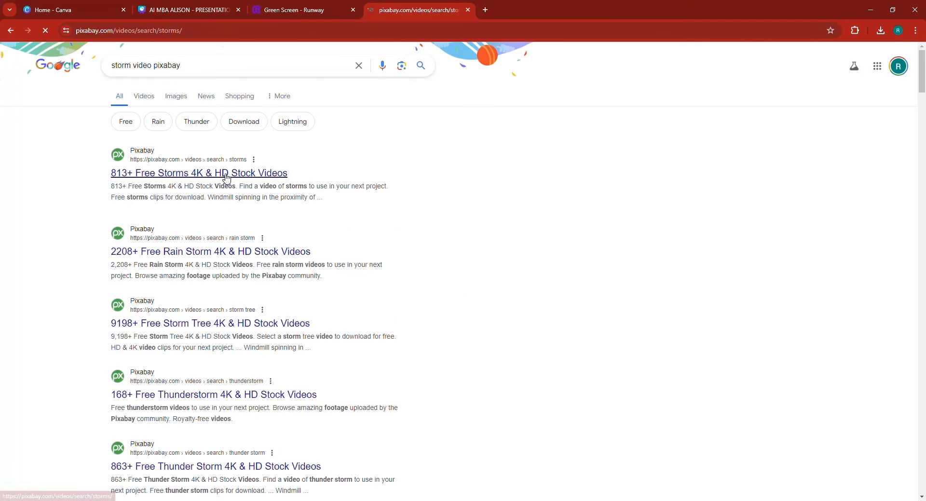
# Step: Browse the royalty-free storm videos for a suitable background clip
pyautogui.scroll(-2, 258, 153)
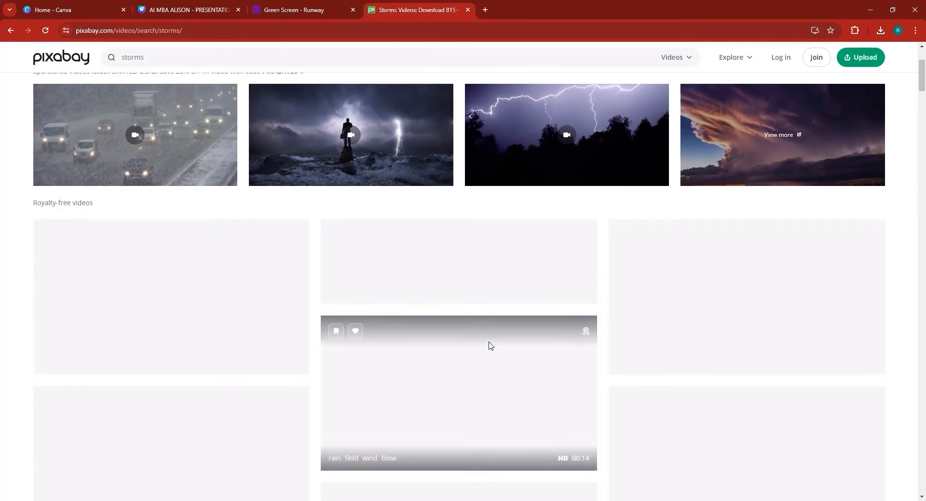
pyautogui.scroll(-3, 490, 345)
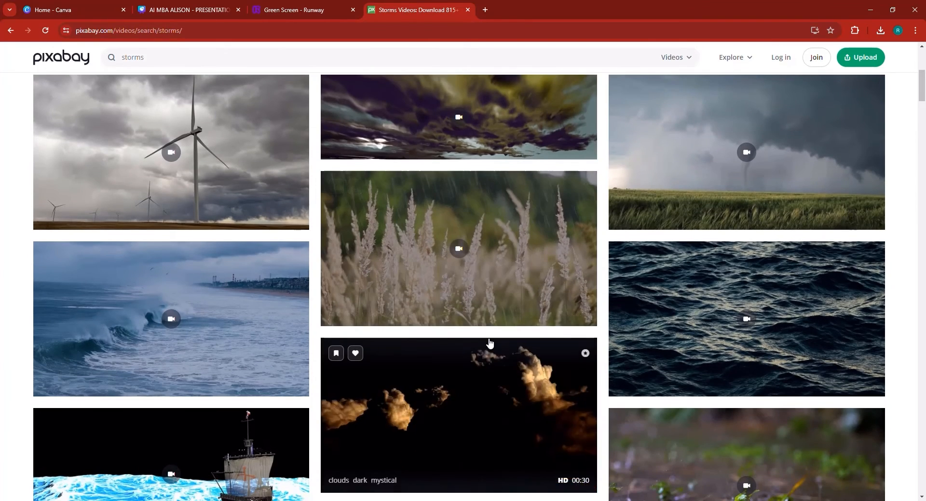
pyautogui.scroll(-6, 490, 344)
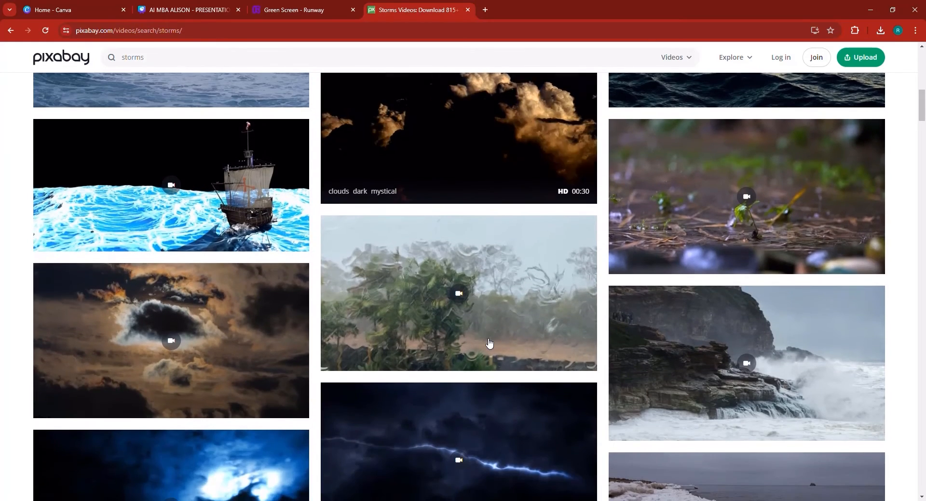
pyautogui.scroll(-2, 490, 343)
pyautogui.scroll(-2, 490, 344)
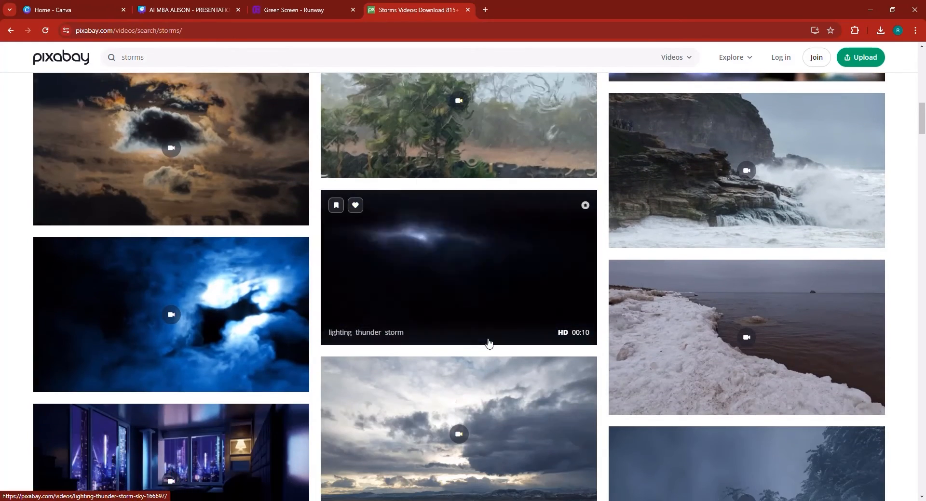
pyautogui.scroll(-2, 488, 342)
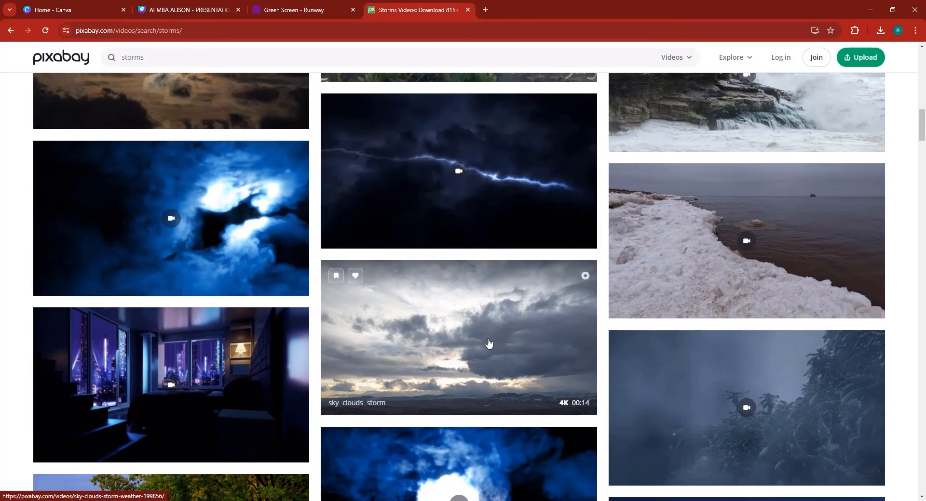
pyautogui.scroll(-3, 488, 343)
pyautogui.scroll(-3, 488, 343)
pyautogui.scroll(-3, 488, 343)
pyautogui.scroll(4, 489, 328)
pyautogui.scroll(10, 489, 322)
pyautogui.scroll(4, 489, 324)
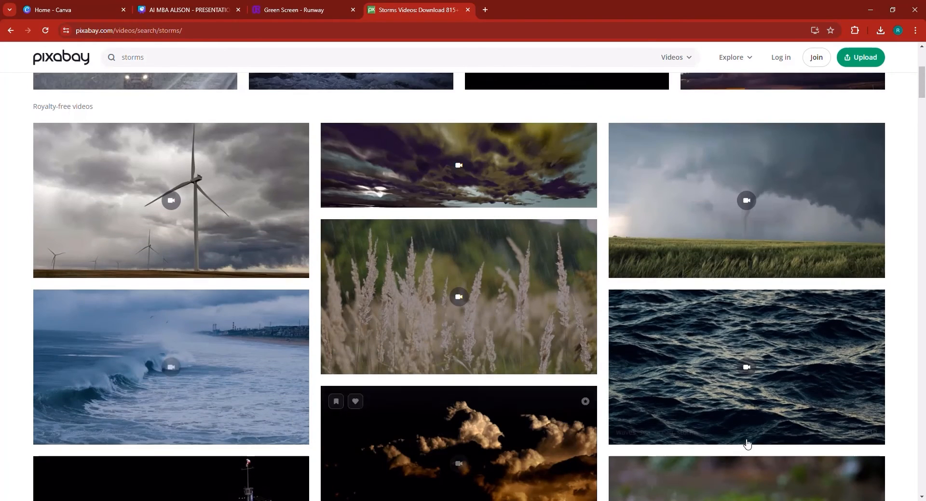
# Step: Open the ocean waves crashing clip and download it as a 1920×1080 MP4
pyautogui.moveTo(203, 405)
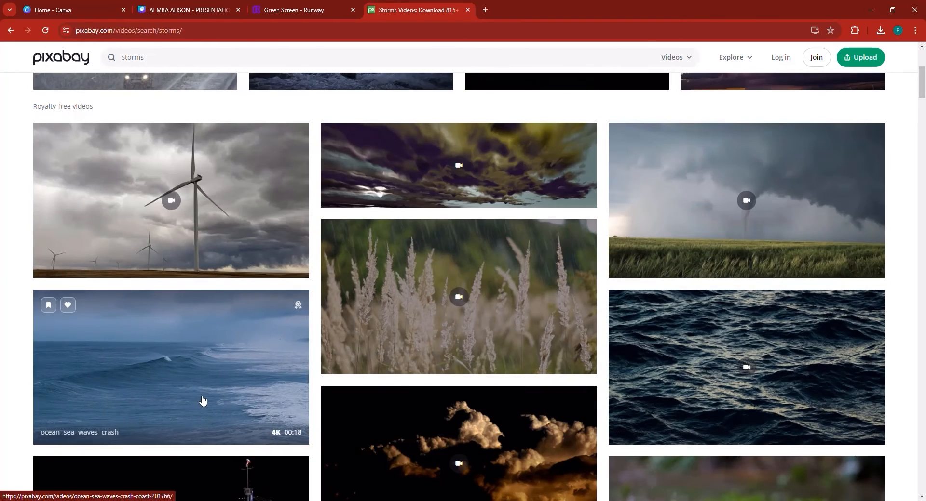
pyautogui.click(213, 381)
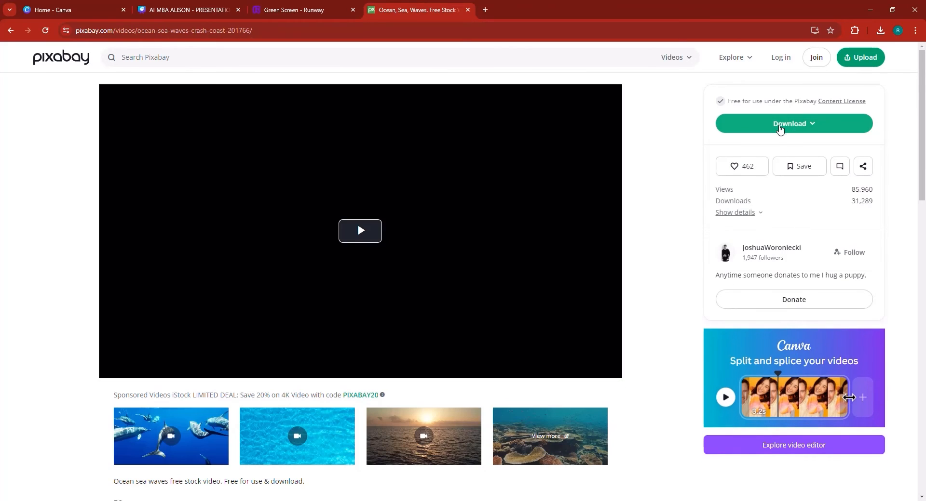
pyautogui.click(790, 126)
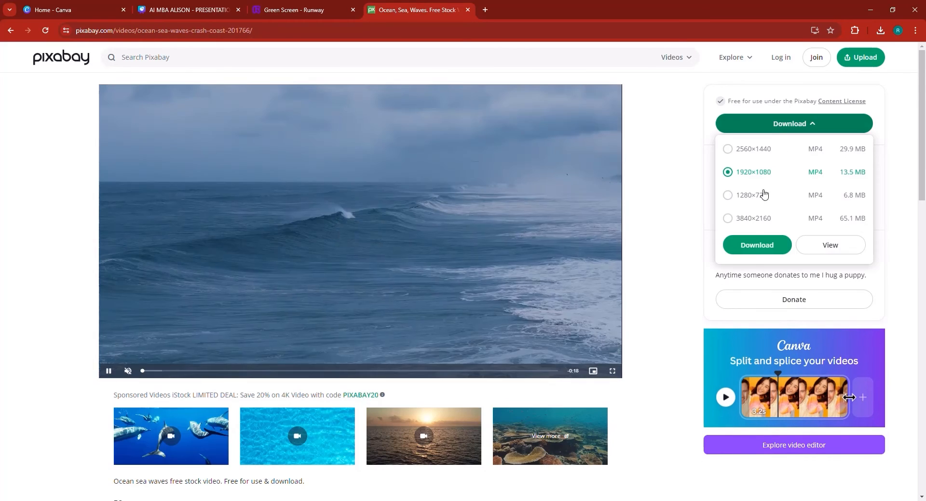
pyautogui.click(756, 246)
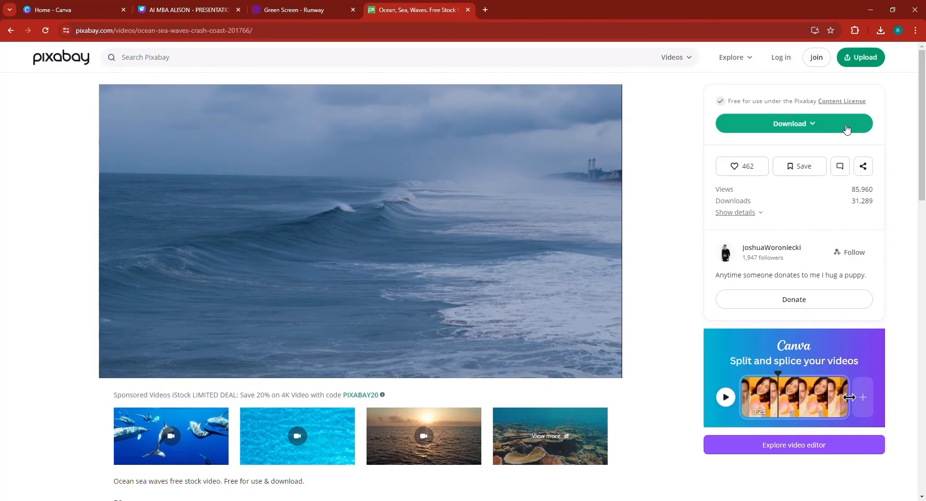
# Step: Save the ocean waves video from Pixabay at 1920×1080 and upload it to the Runway green screen project
pyautogui.click(776, 129)
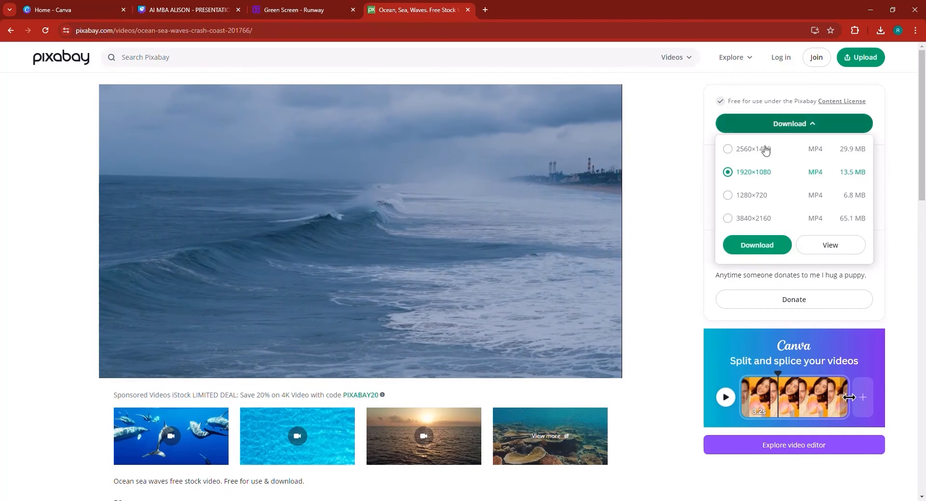
pyautogui.click(755, 244)
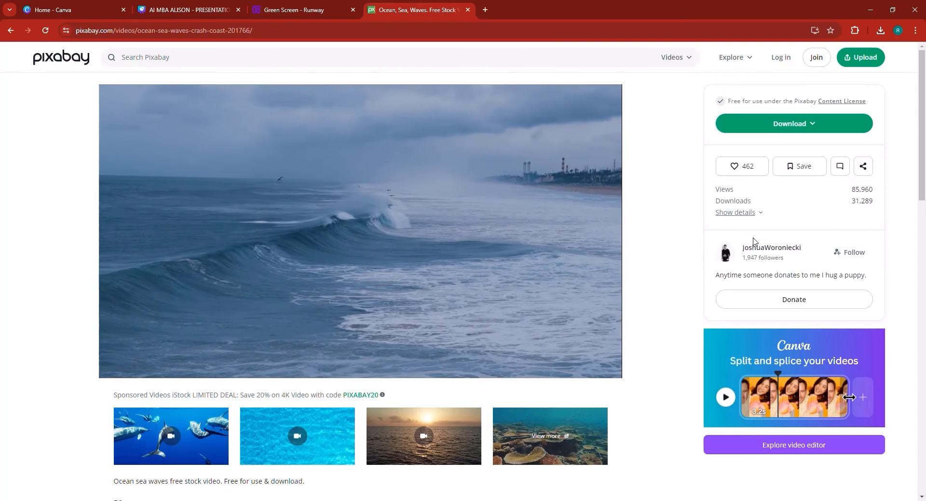
pyautogui.click(321, 9)
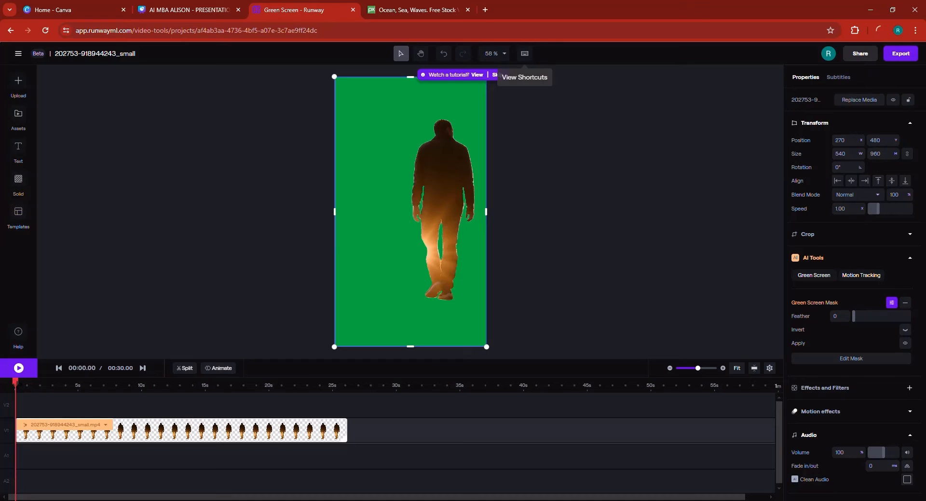
pyautogui.moveTo(15, 388); pyautogui.dragTo(7, 405)
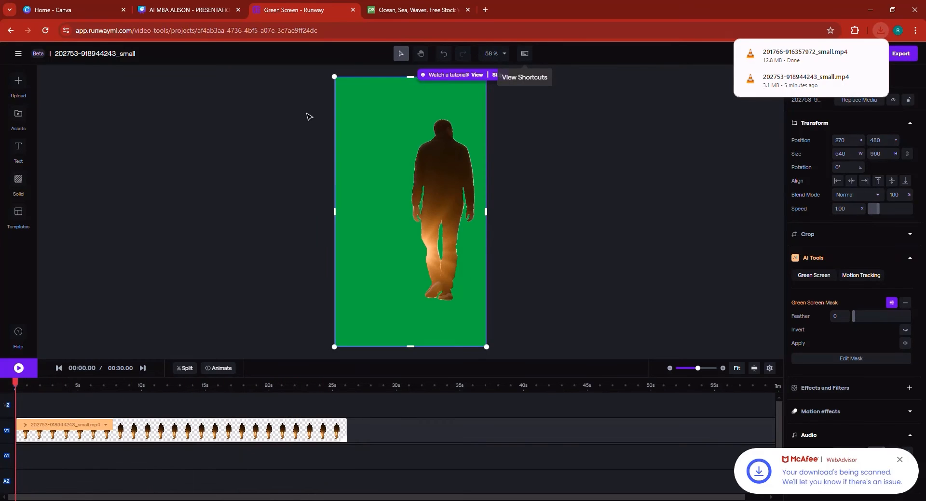
pyautogui.click(18, 85)
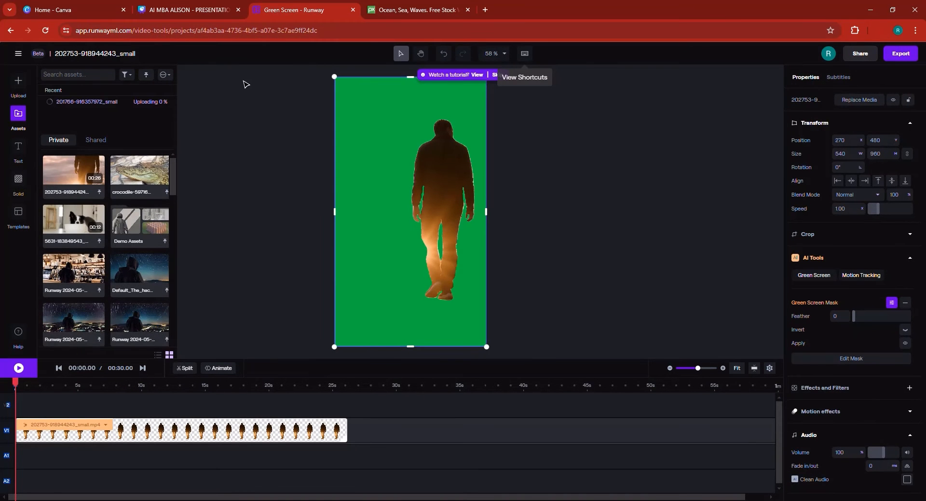
pyautogui.moveTo(127, 108)
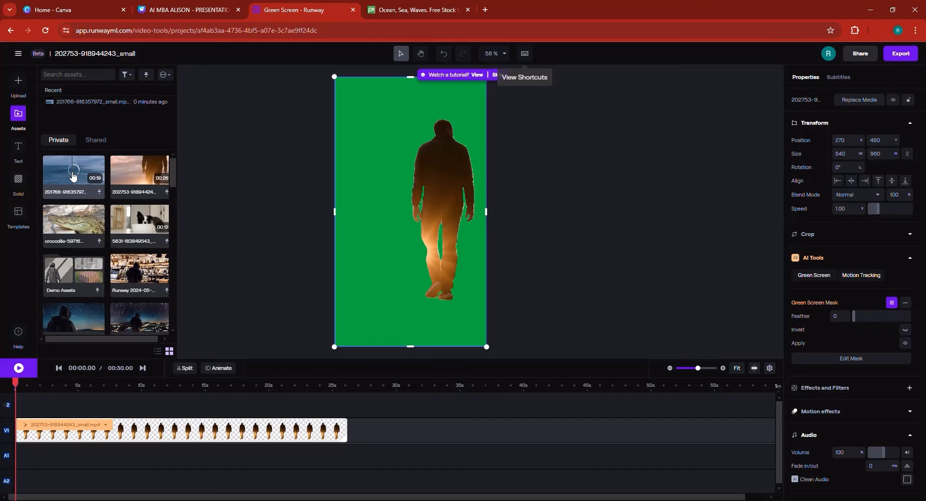
# Step: Add the uploaded ocean clip at the start of the timeline and place the walking man clip on the track above it
pyautogui.moveTo(73, 176); pyautogui.dragTo(18, 408)
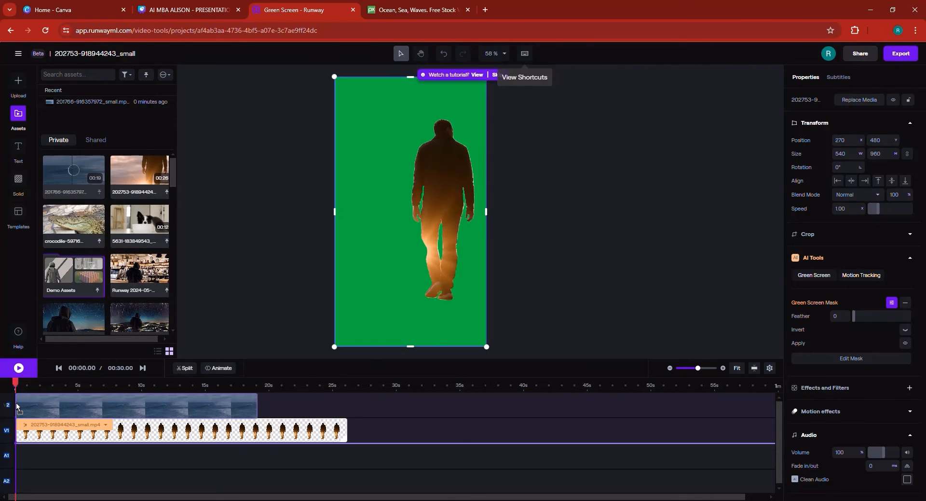
pyautogui.click(124, 404)
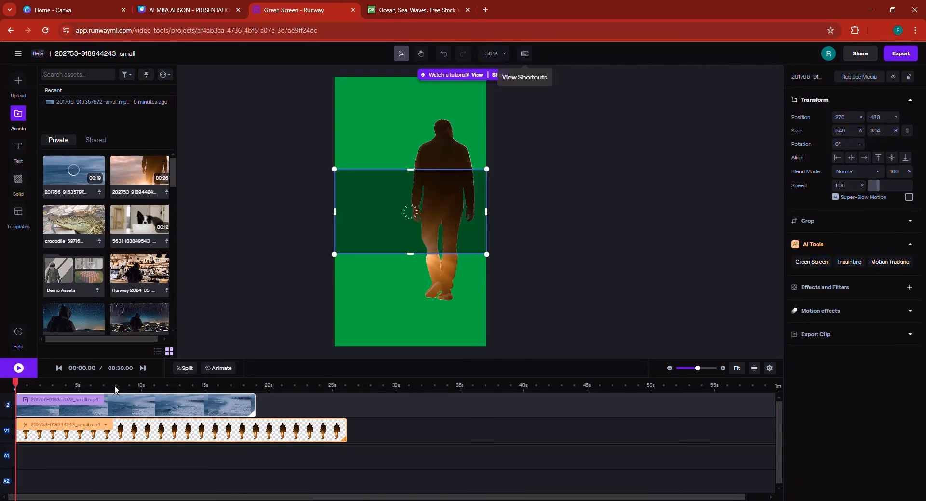
pyautogui.click(98, 437)
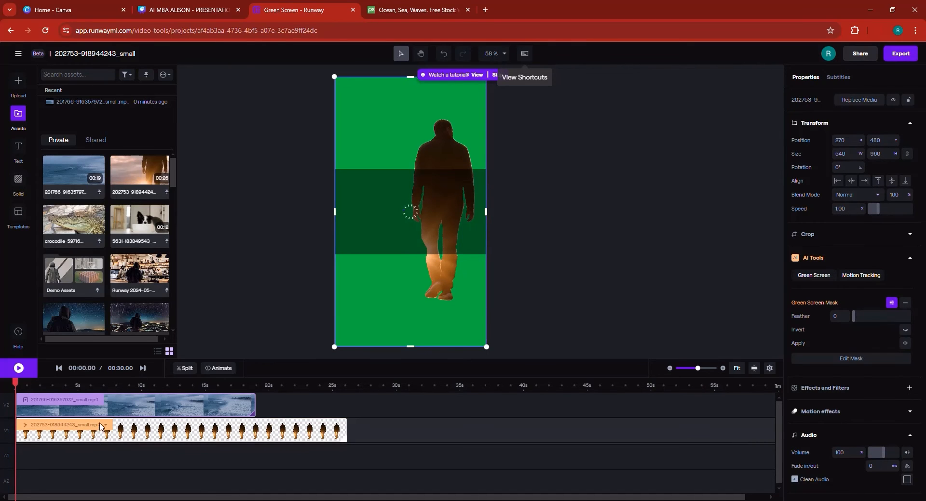
pyautogui.moveTo(104, 412); pyautogui.dragTo(190, 388)
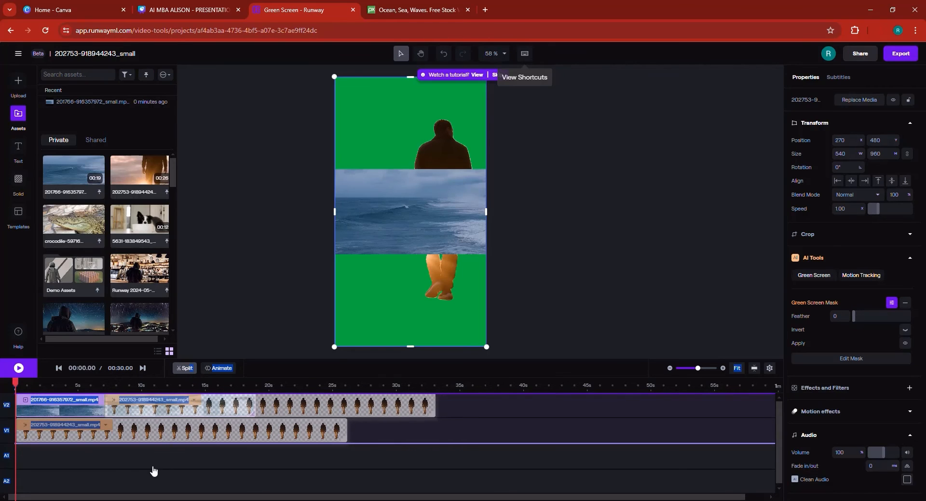
pyautogui.moveTo(137, 402); pyautogui.dragTo(11, 386)
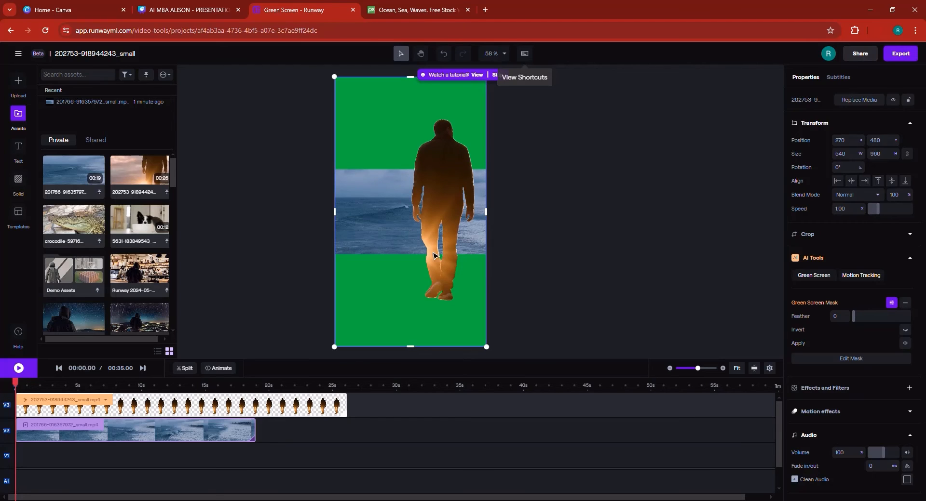
# Step: Enlarge the ocean clip on the canvas until it covers the whole green background behind the man
pyautogui.click(372, 231)
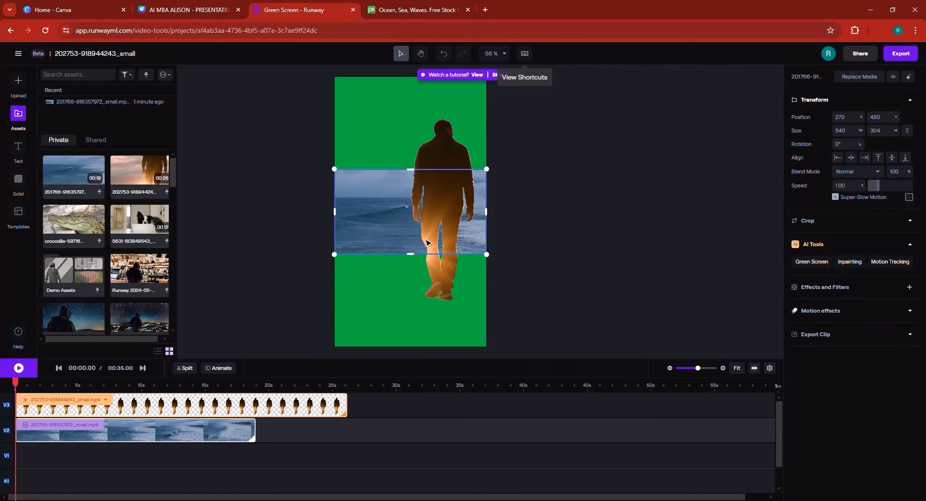
pyautogui.moveTo(486, 254); pyautogui.dragTo(601, 319)
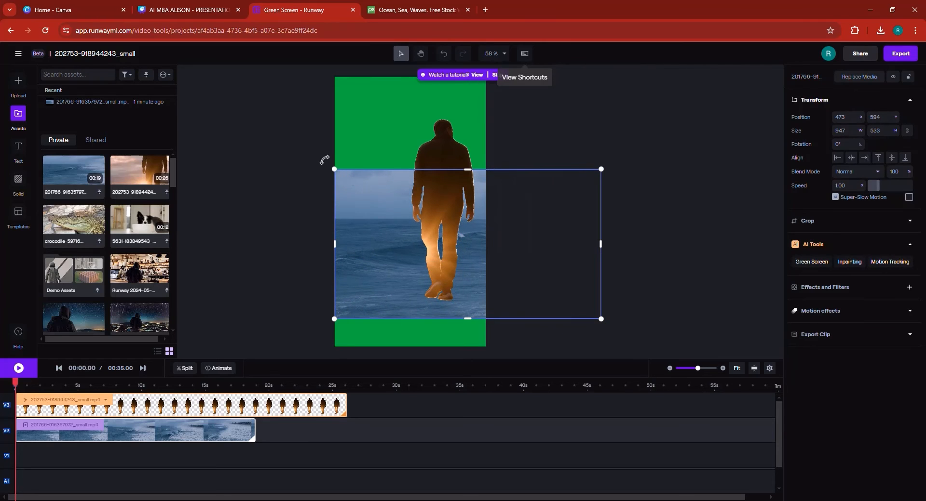
pyautogui.moveTo(333, 168); pyautogui.dragTo(176, 60)
pyautogui.moveTo(604, 321); pyautogui.dragTo(645, 352)
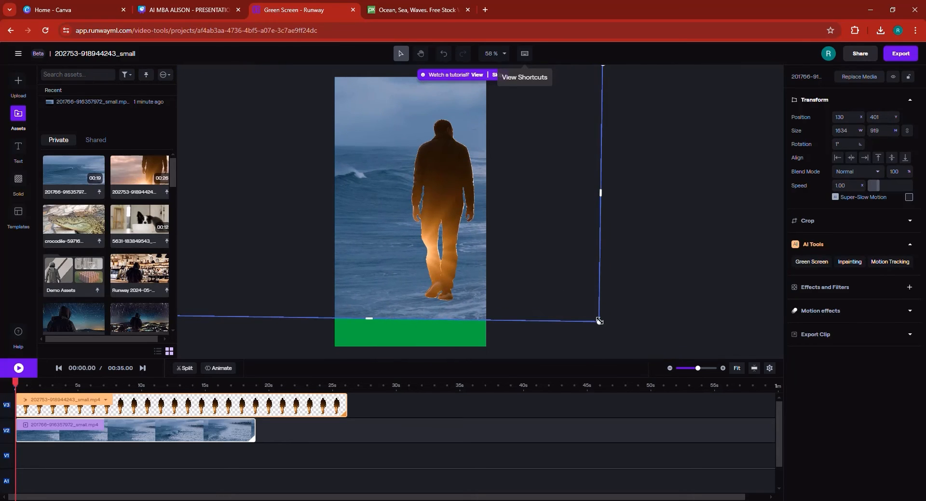
pyautogui.moveTo(598, 321); pyautogui.dragTo(692, 367)
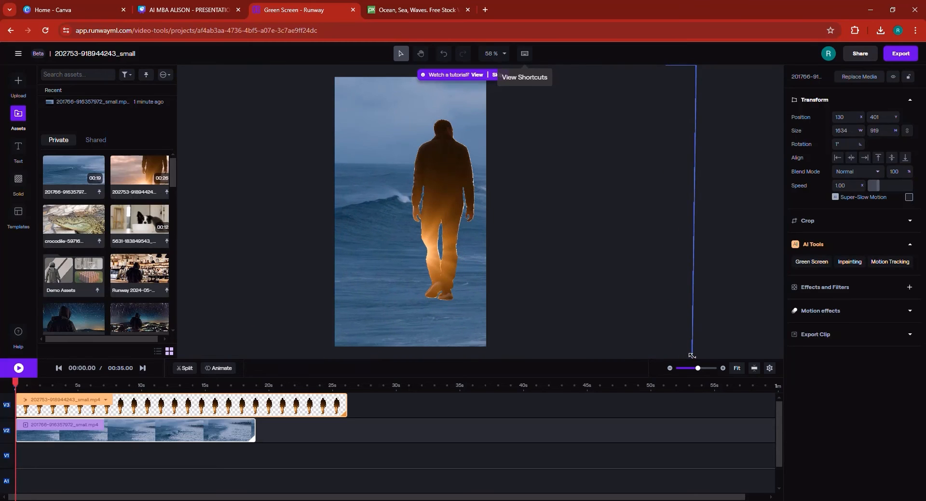
# Step: Move the walking man to about X 217, Y 535 and trim his clip to end with the ocean clip
pyautogui.click(444, 213)
pyautogui.moveTo(426, 226); pyautogui.dragTo(429, 225)
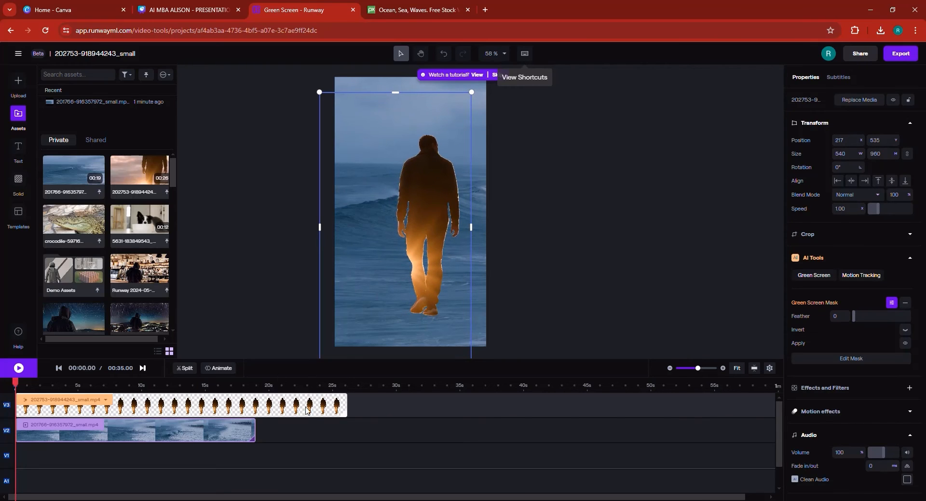
pyautogui.moveTo(344, 398); pyautogui.dragTo(255, 397)
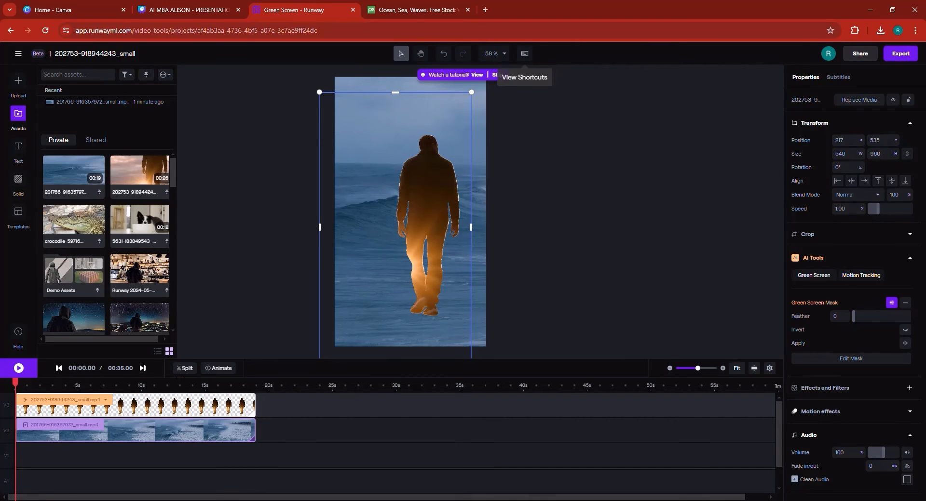
pyautogui.click(20, 368)
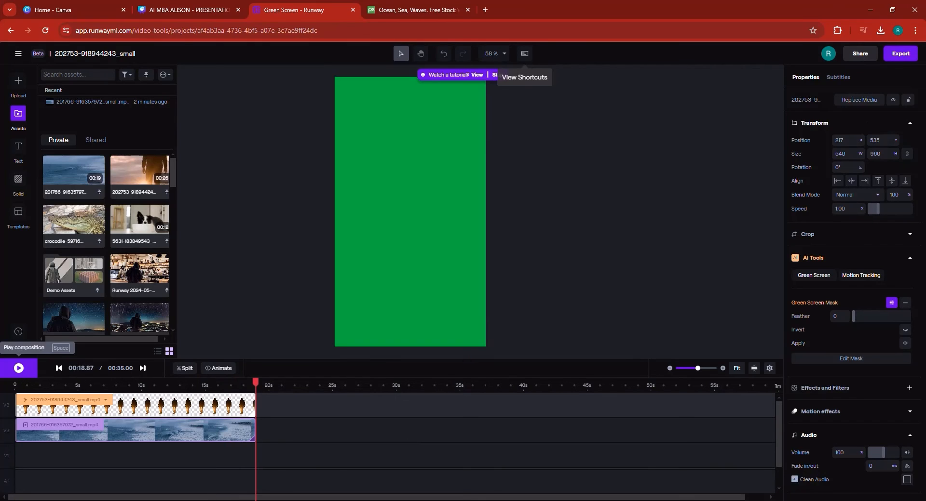
# Step: Export the composition as a 720p MP4 named "Man walking on water 720p" and open the Assets page
pyautogui.click(900, 54)
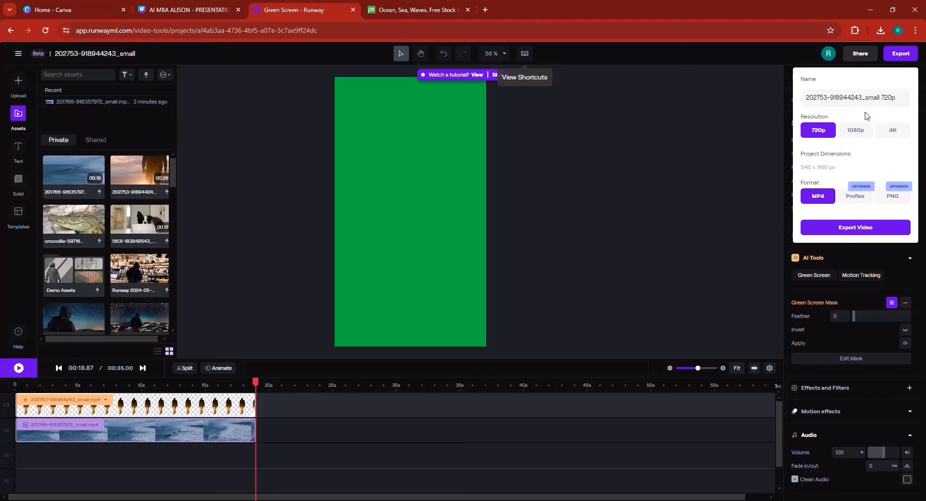
pyautogui.click(885, 98)
pyautogui.moveTo(882, 98); pyautogui.dragTo(803, 97)
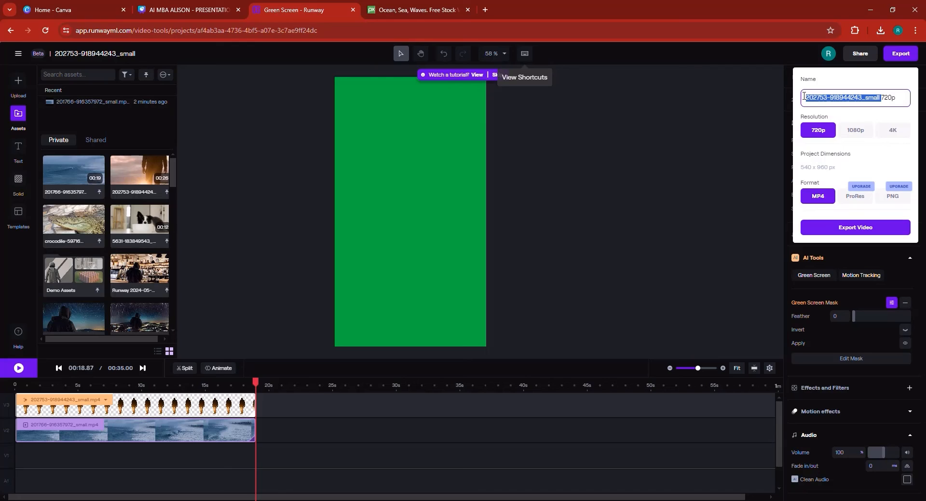
pyautogui.write('Man, w')
pyautogui.press('BackSpace')
pyautogui.press('BackSpace')
pyautogui.press('BackSpace')
pyautogui.write('walking on water')
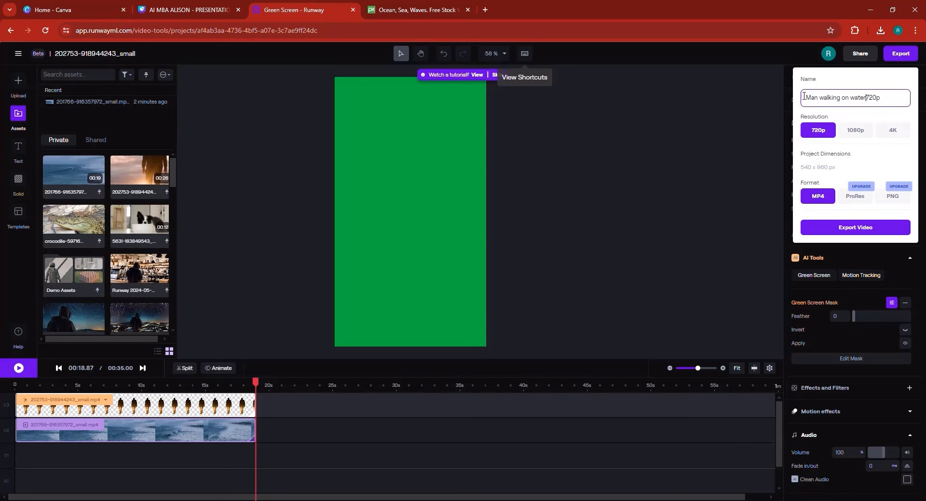
pyautogui.click(847, 231)
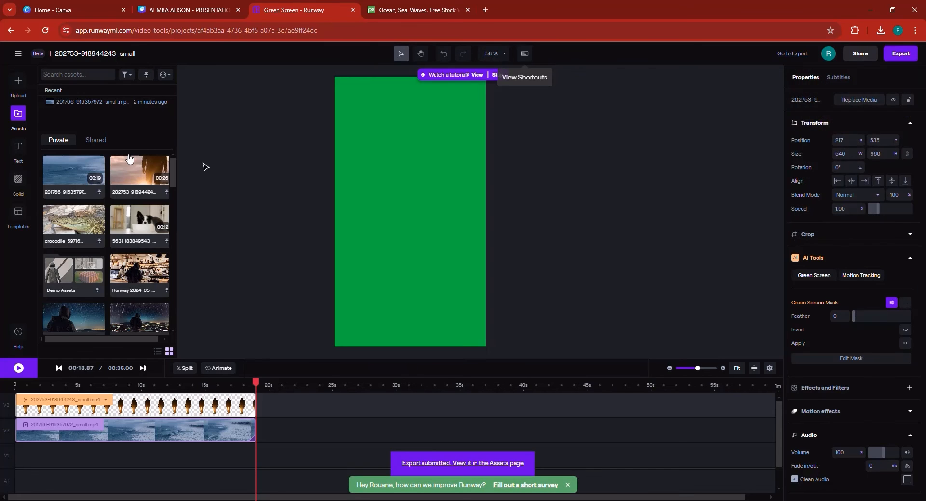
pyautogui.click(482, 465)
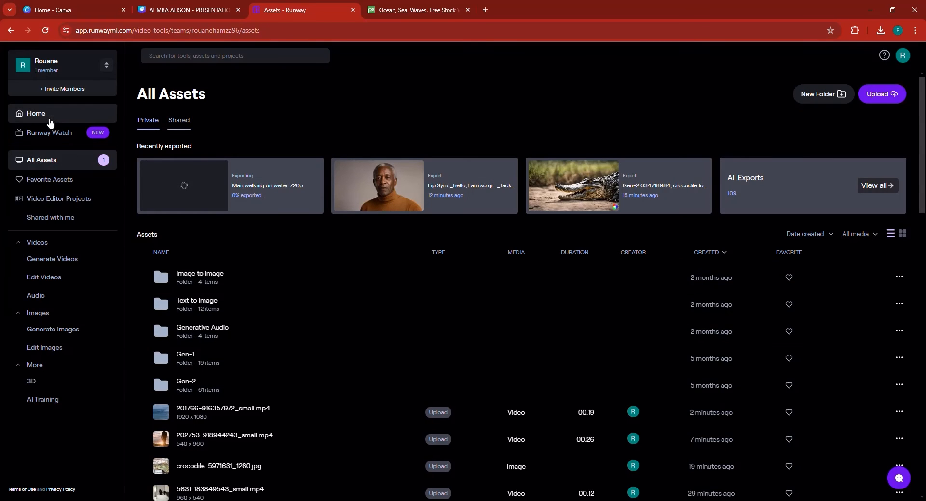
# Step: Open the Expand Image tool from the home page's AI tools and load crocodile-5971631_1280 from the Downloads folder
pyautogui.click(50, 122)
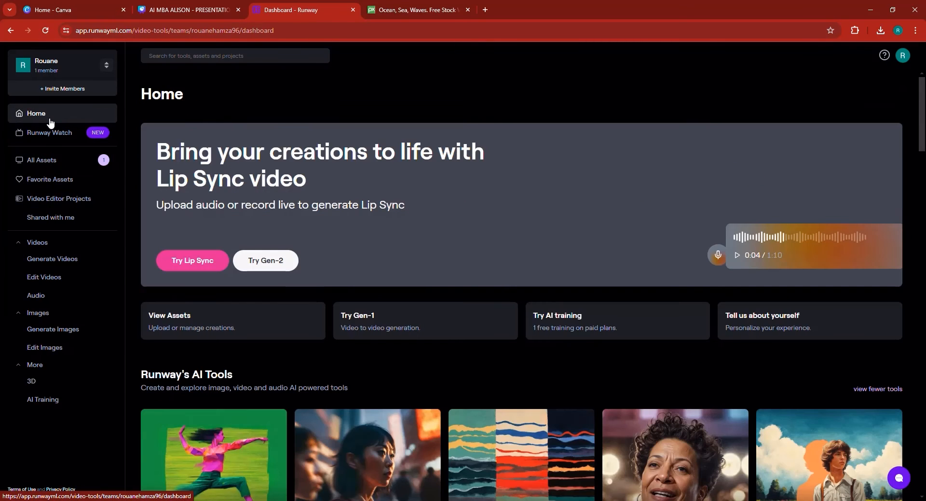
pyautogui.scroll(-5, 346, 212)
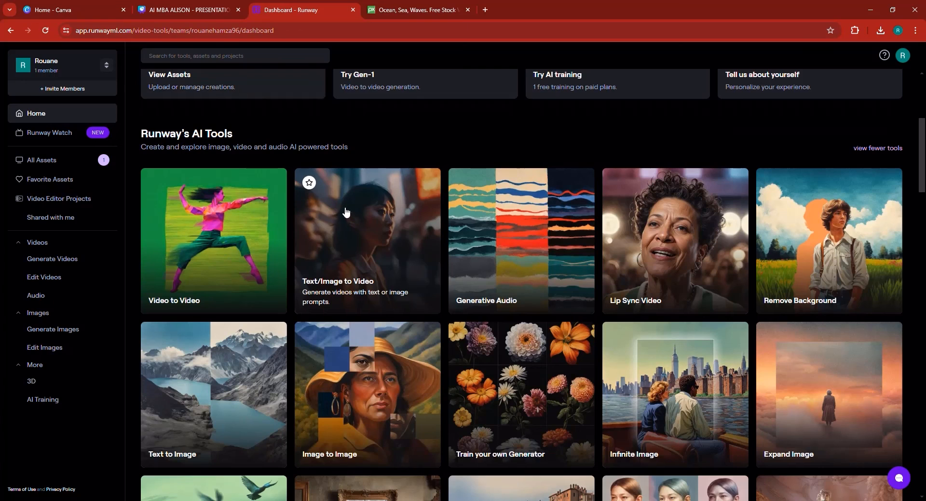
pyautogui.scroll(-1, 593, 242)
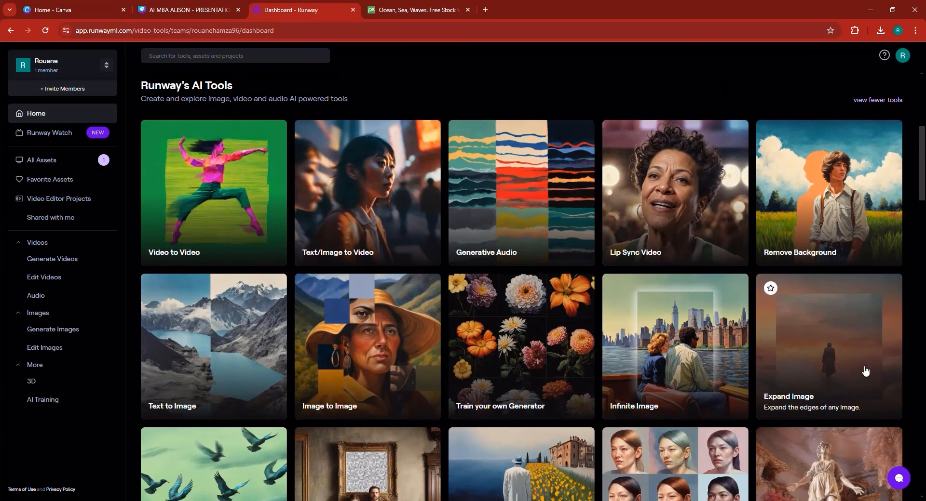
pyautogui.scroll(-1, 806, 334)
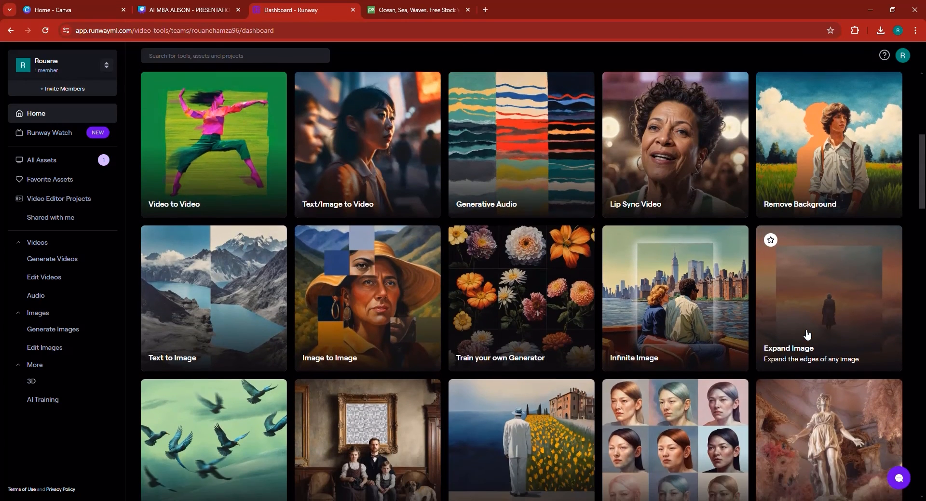
pyautogui.click(807, 334)
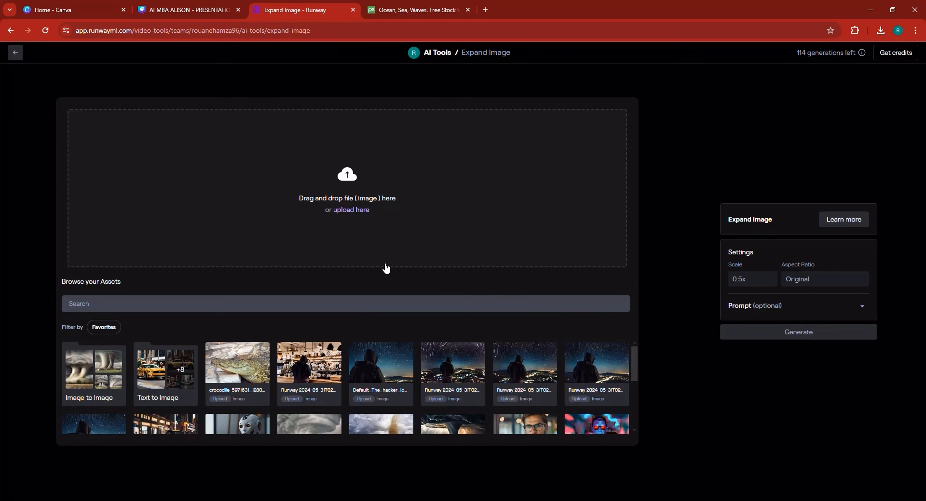
pyautogui.click(347, 211)
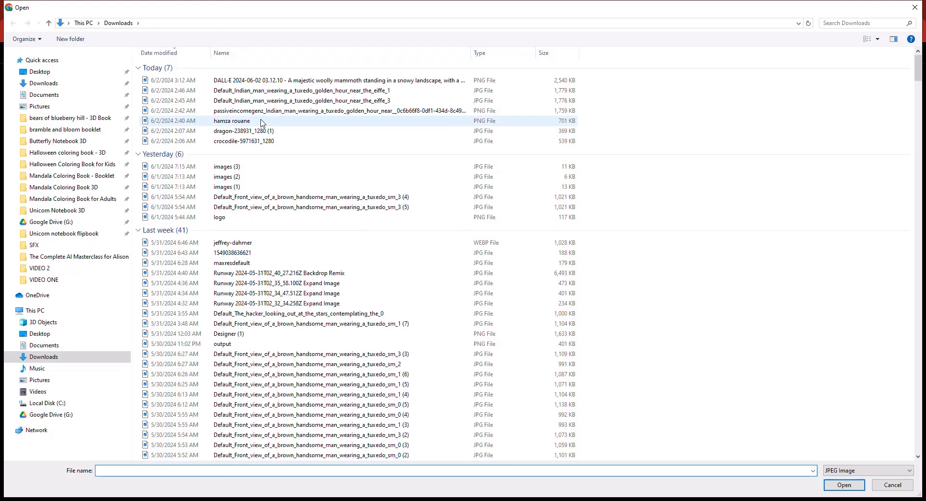
pyautogui.click(246, 143)
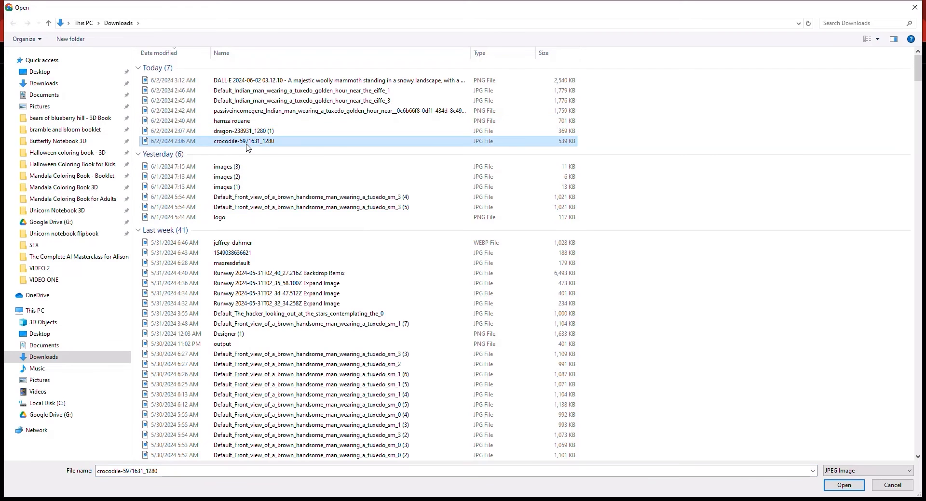
pyautogui.doubleClick(247, 143)
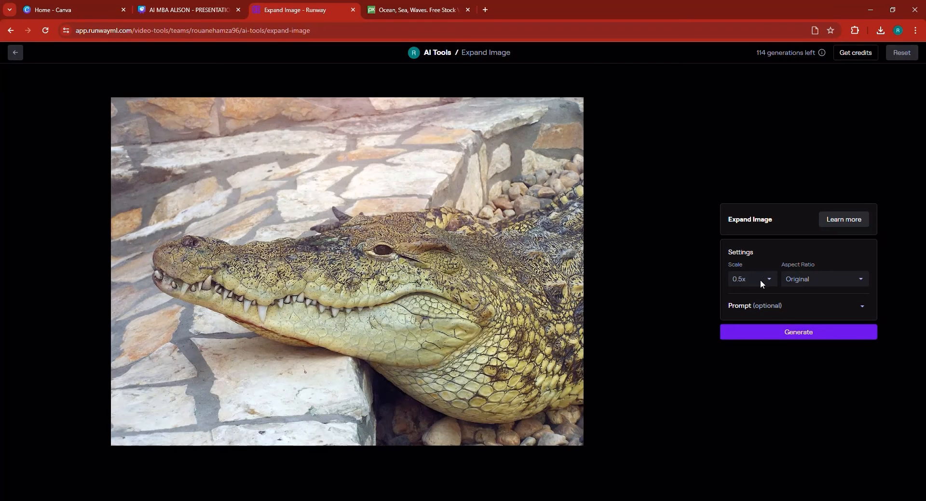
# Step: Generate expanded versions of the crocodile image at 0.75x scale and download the second result
pyautogui.click(759, 279)
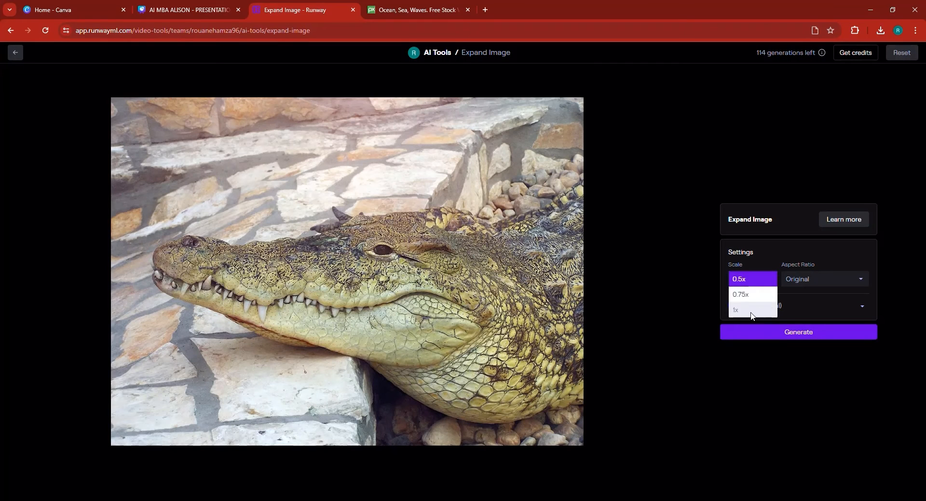
pyautogui.click(748, 295)
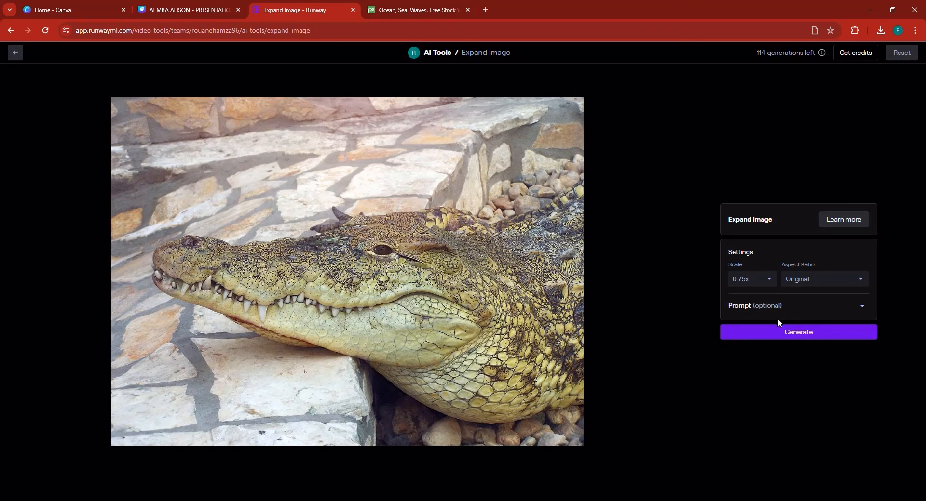
pyautogui.click(781, 331)
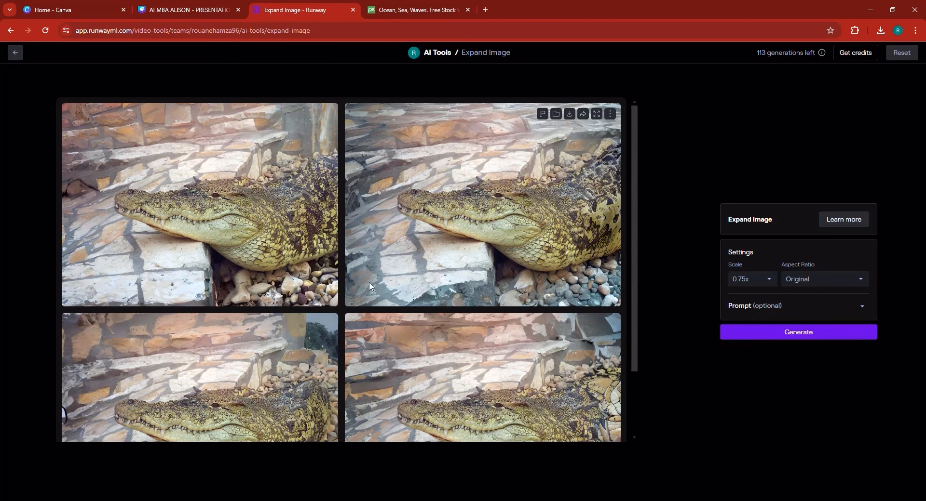
pyautogui.click(569, 114)
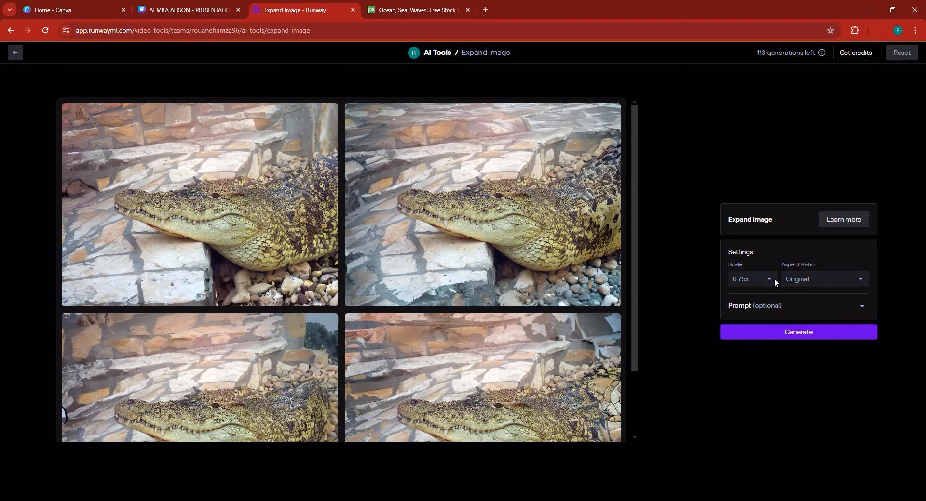
# Step: Reopen the Expand Image tool from the home page and load "Runway 2024-06-02T02_16_07.954Z Expand Image" from the Downloads folder
pyautogui.click(17, 53)
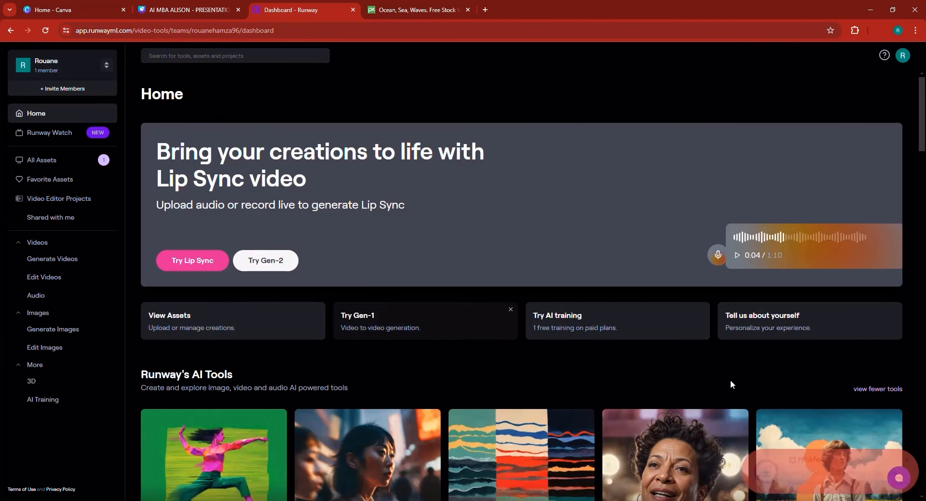
pyautogui.scroll(-6, 712, 378)
pyautogui.click(822, 335)
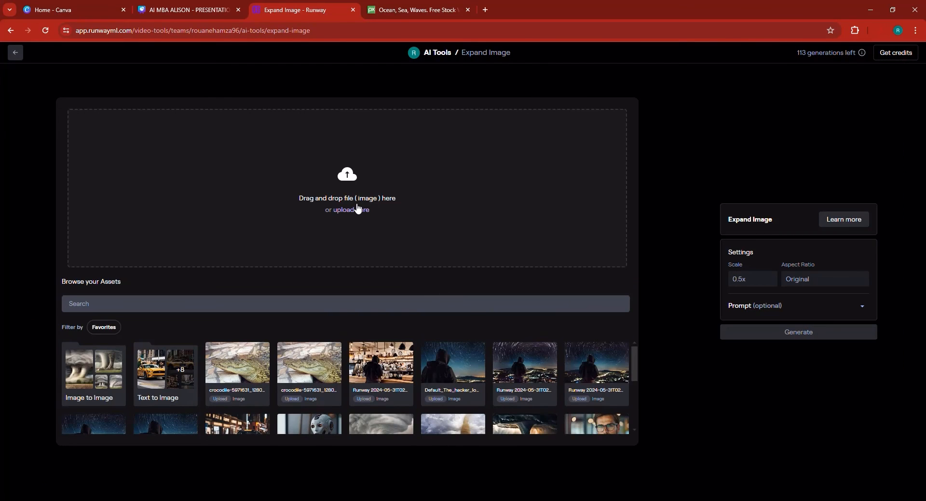
pyautogui.click(357, 209)
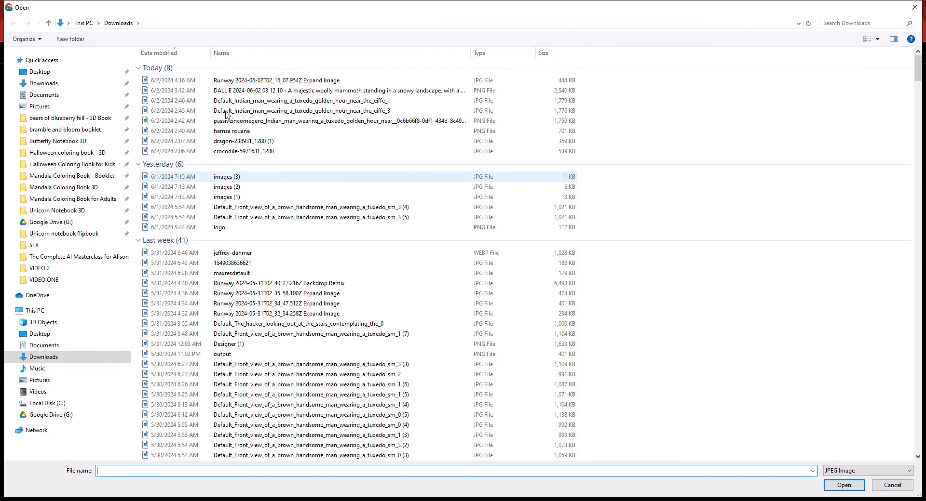
pyautogui.doubleClick(235, 80)
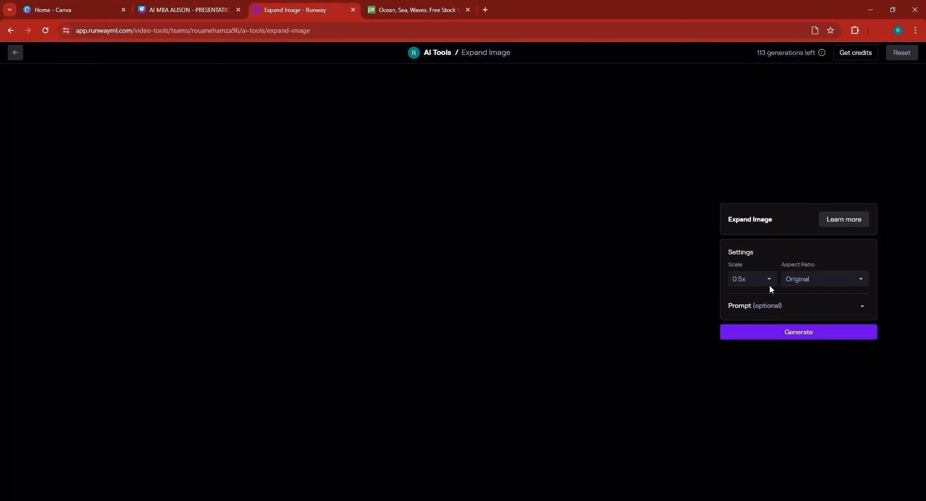
# Step: Generate further expanded versions of the loaded crocodile image at 0.75x scale and download the first result
pyautogui.click(769, 284)
pyautogui.click(749, 297)
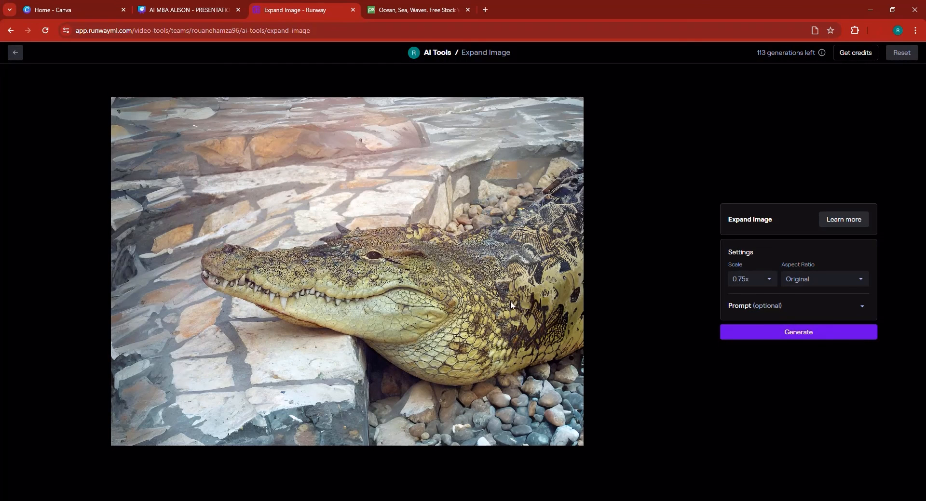
pyautogui.click(780, 337)
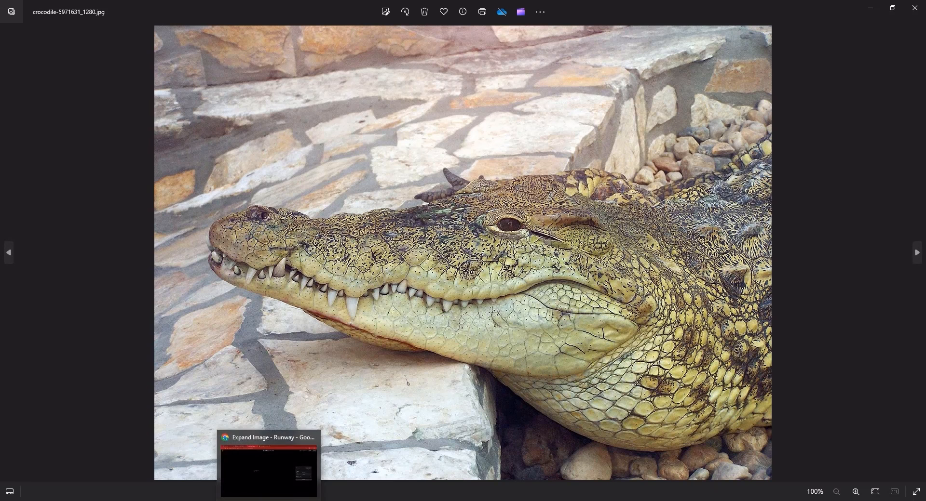
pyautogui.click(267, 500)
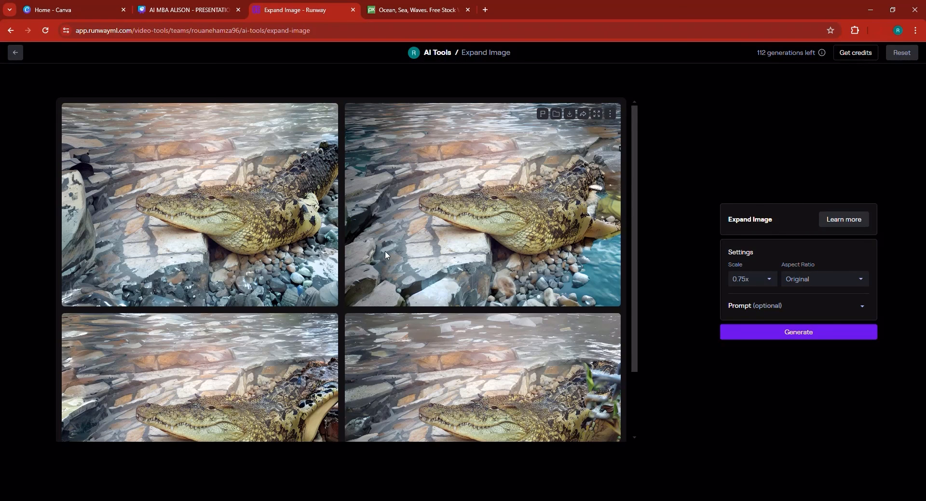
pyautogui.scroll(-2, 259, 251)
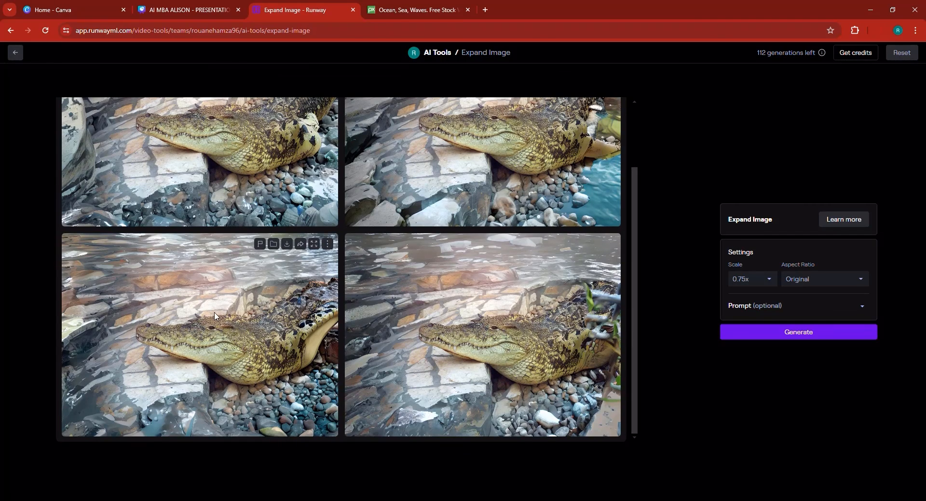
pyautogui.scroll(2, 215, 317)
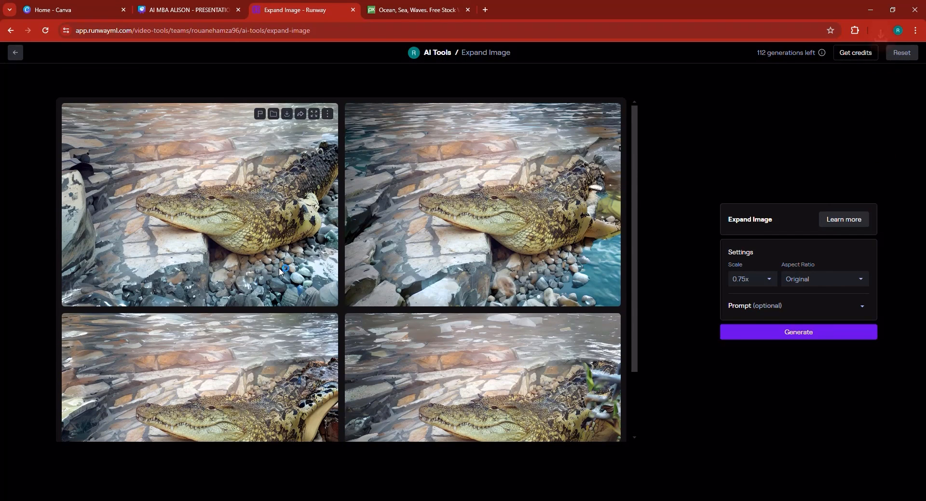
# Step: Open the newly downloaded expanded image full-window, compare it with the original crocodile-5971631_1280.jpg, and close both images
pyautogui.click(880, 30)
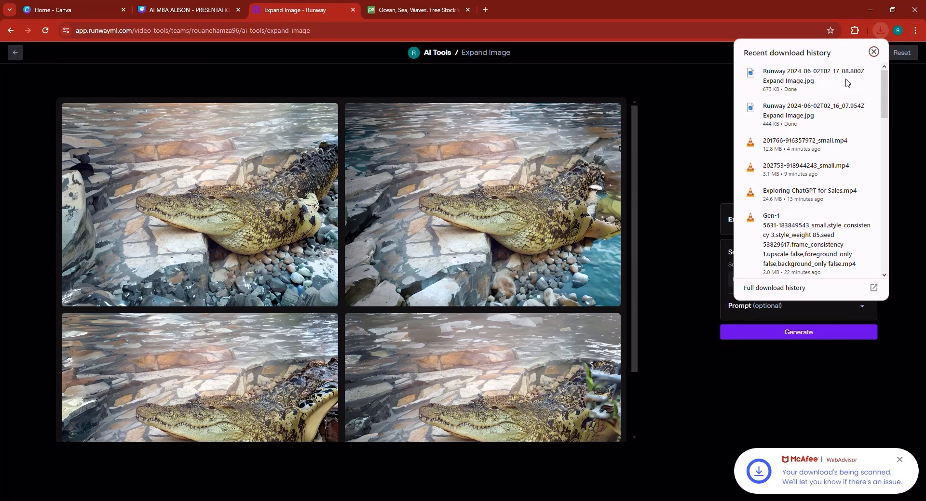
pyautogui.click(808, 90)
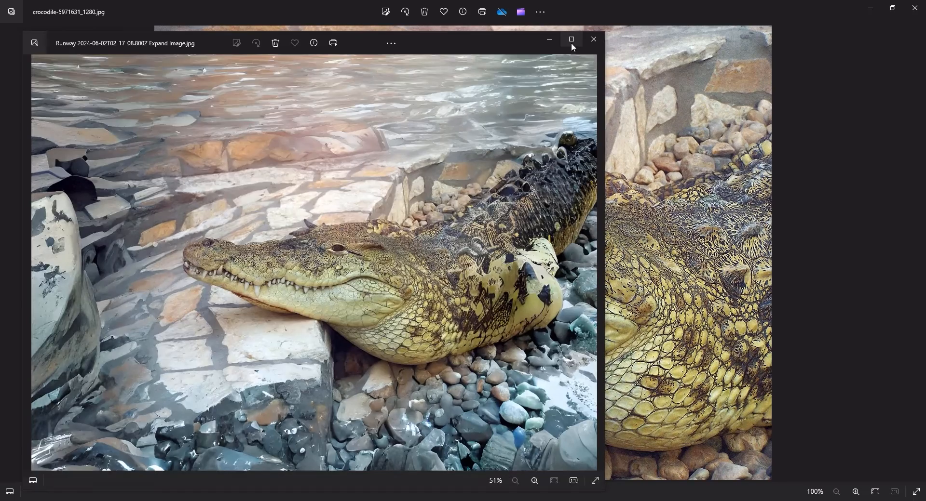
pyautogui.click(571, 39)
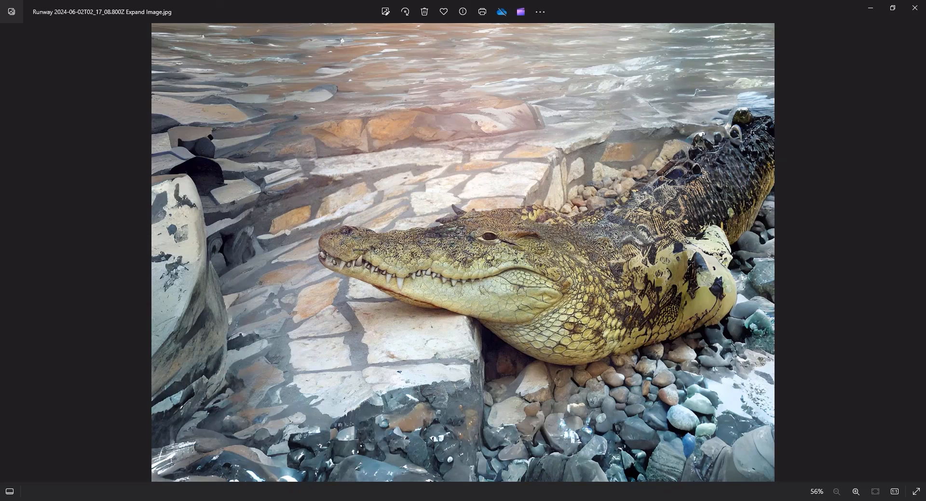
pyautogui.click(357, 482)
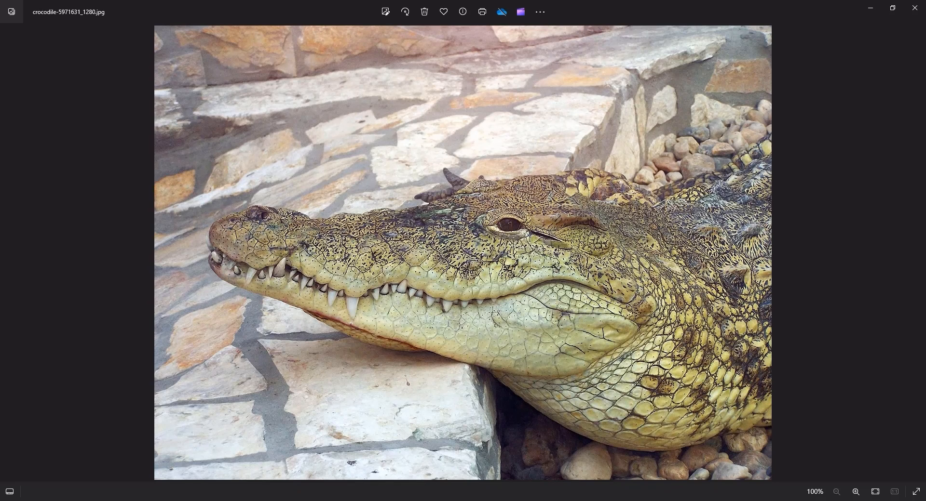
pyautogui.moveTo(409, 500)
pyautogui.click(465, 457)
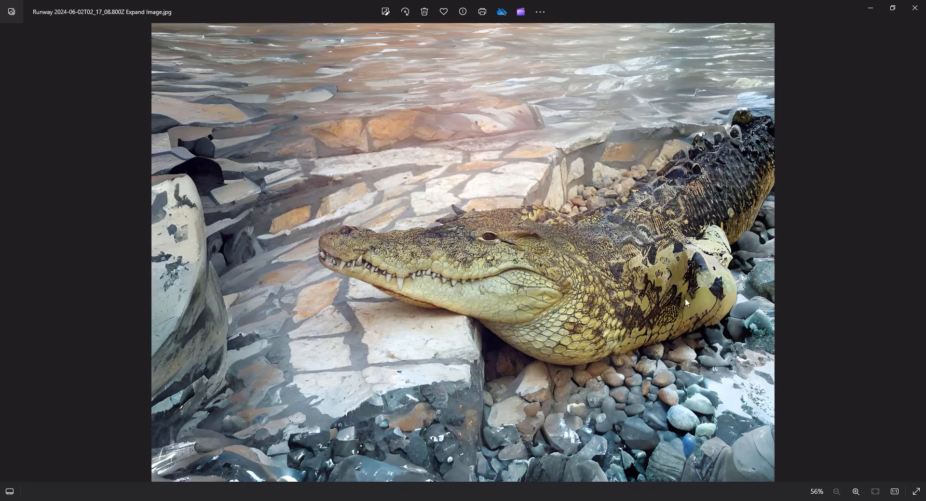
pyautogui.click(914, 7)
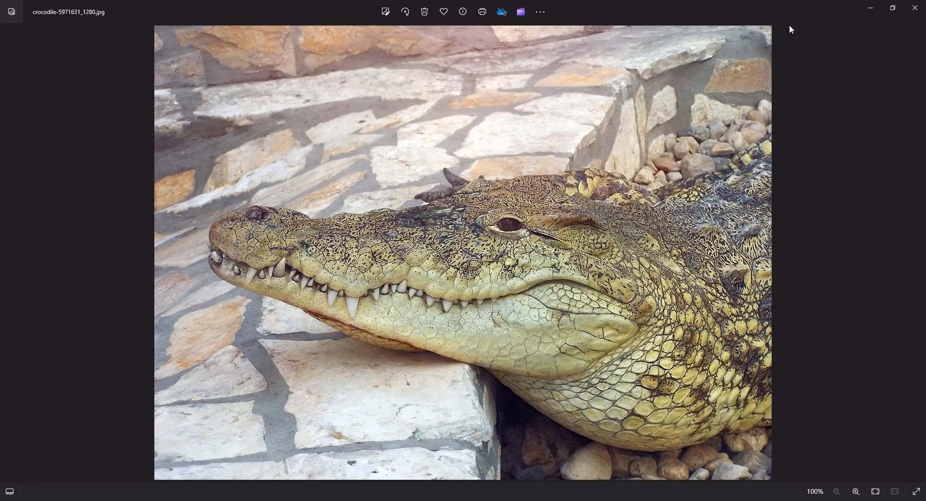
pyautogui.click(914, 7)
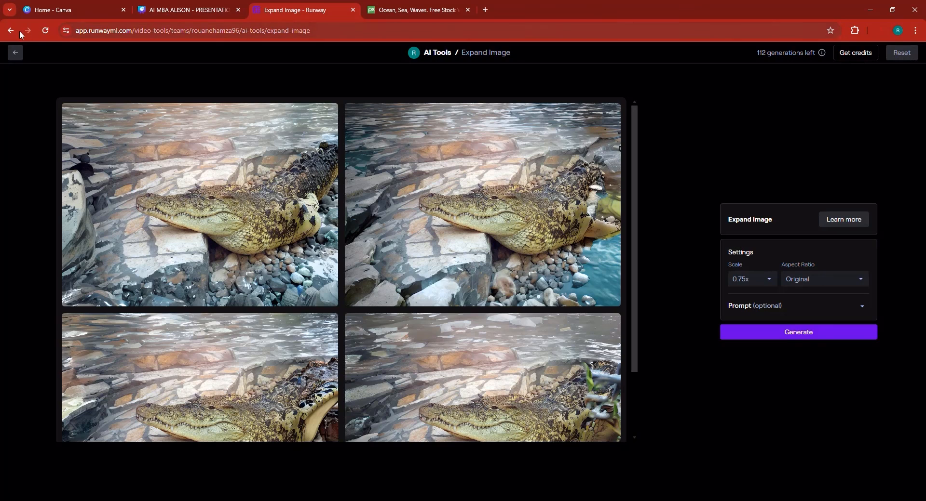
# Step: Open the Image to Image tool from the home page and load crocodile-5971631_1280 from the Downloads folder
pyautogui.click(15, 52)
pyautogui.scroll(-9, 606, 255)
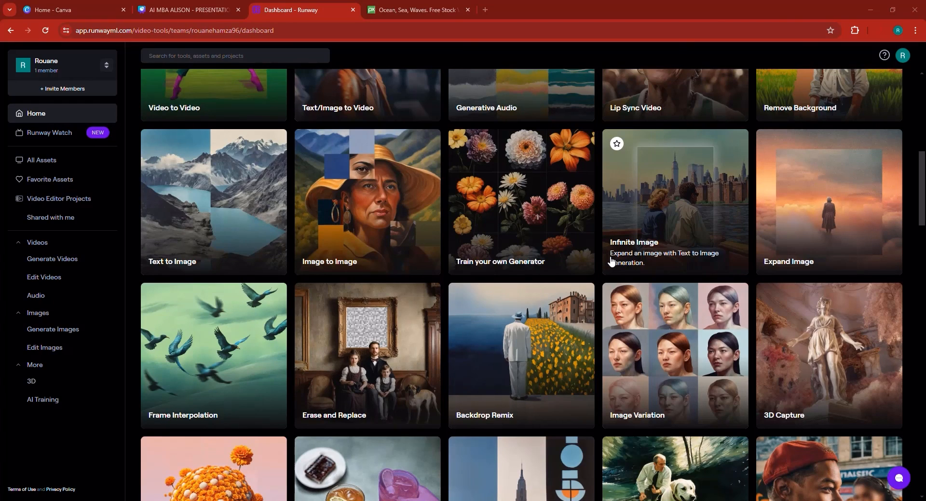
pyautogui.click(333, 186)
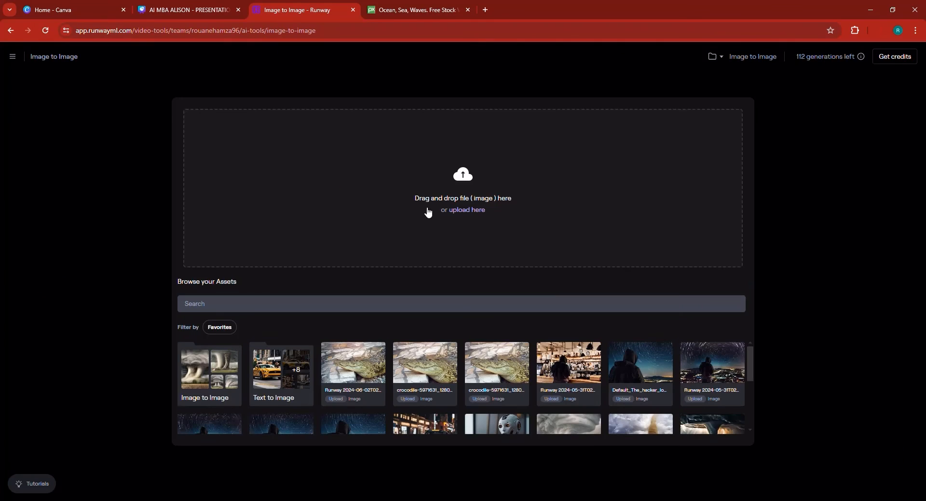
pyautogui.click(466, 215)
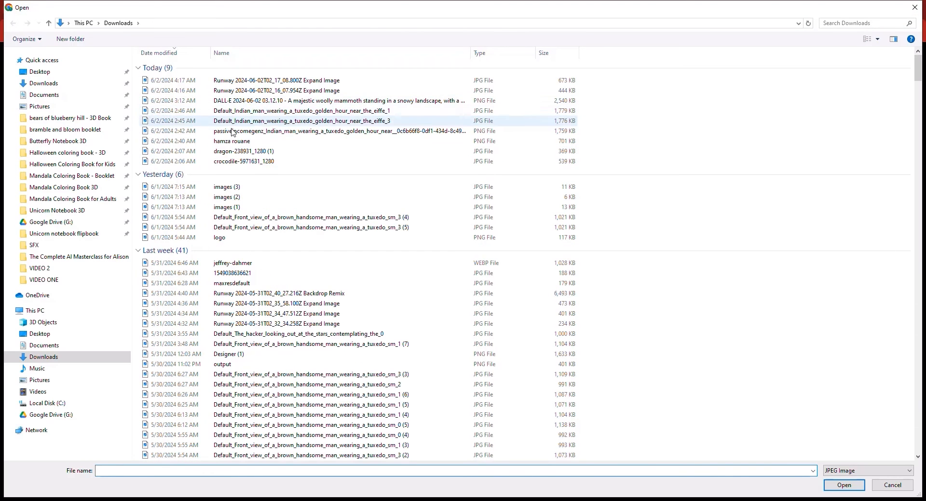
pyautogui.doubleClick(236, 162)
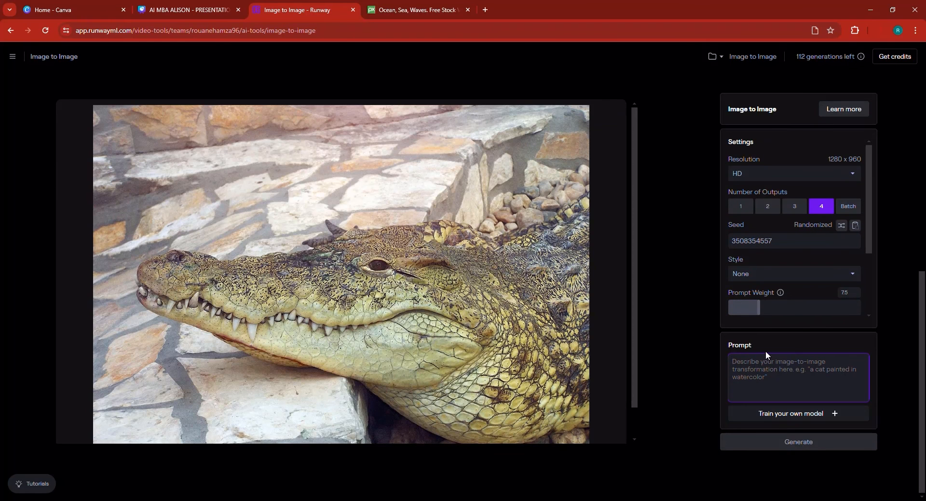
# Step: Enter the prompt "crocodile", set Prompt Weight to 14.0, and generate four HD variations of the image
pyautogui.click(757, 363)
pyautogui.write('cr(oc')
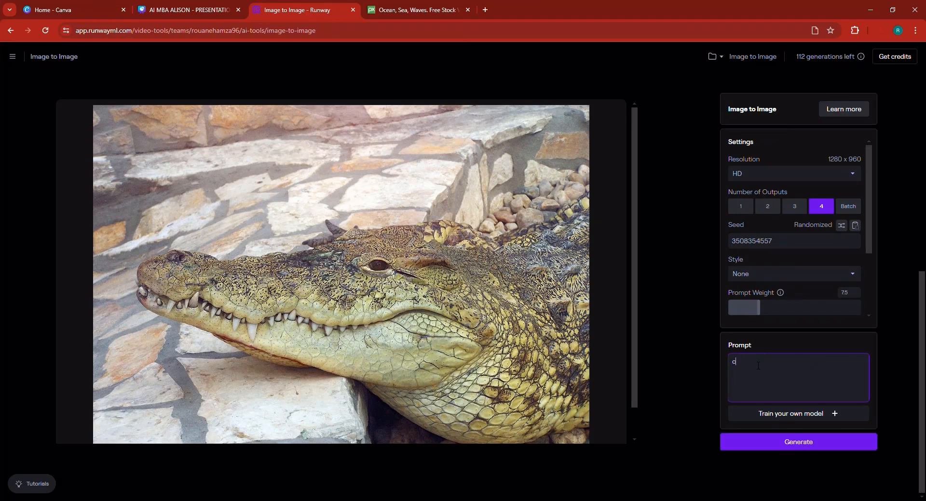
pyautogui.press('BackSpace')
pyautogui.press('BackSpace')
pyautogui.press('BackSpace')
pyautogui.write('ocodile')
pyautogui.moveTo(759, 309); pyautogui.dragTo(788, 309)
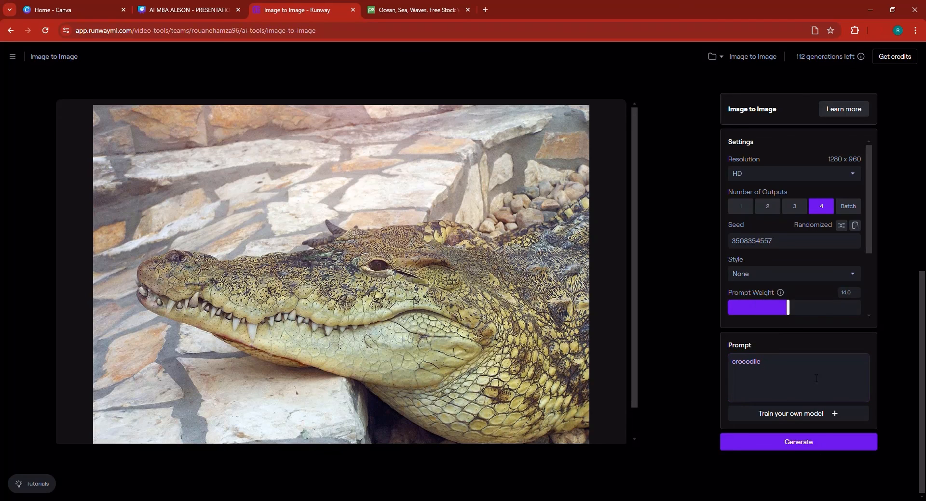
pyautogui.click(788, 450)
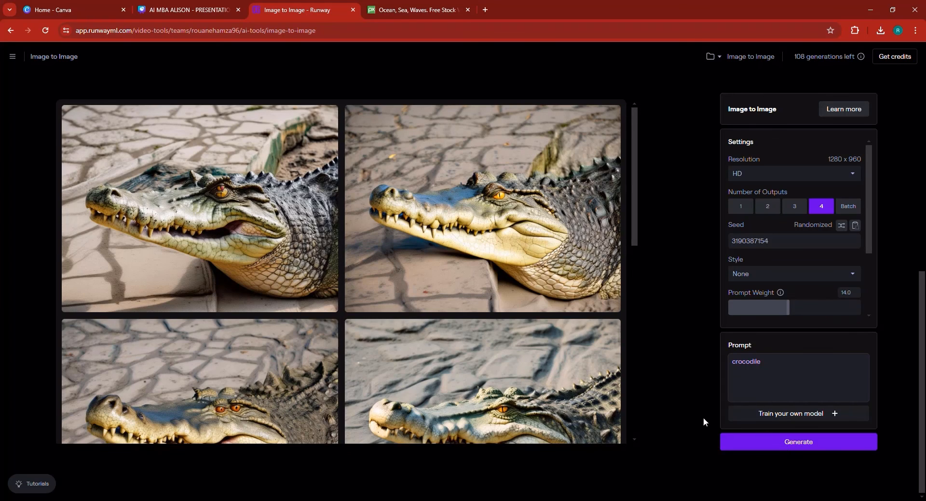
# Step: Review the four generated crocodile images, download the fourth one, and open the downloaded file
pyautogui.scroll(-2, 420, 300)
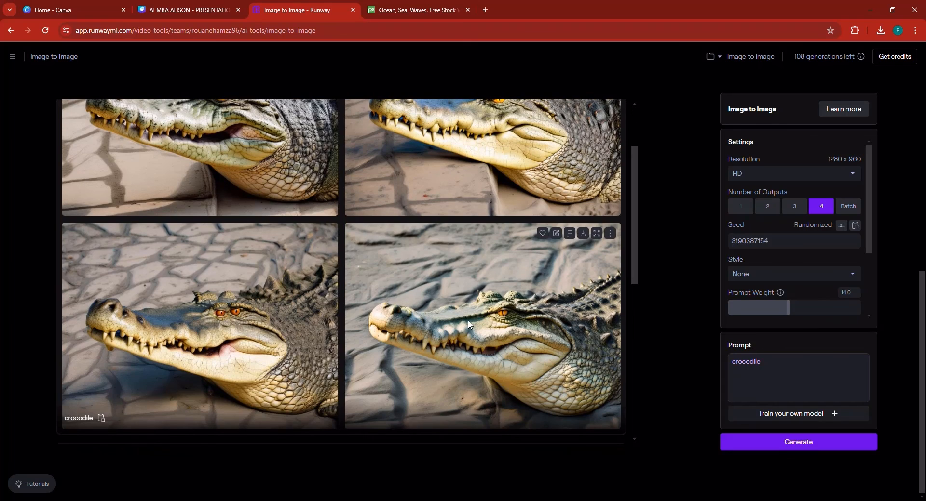
pyautogui.scroll(2, 578, 260)
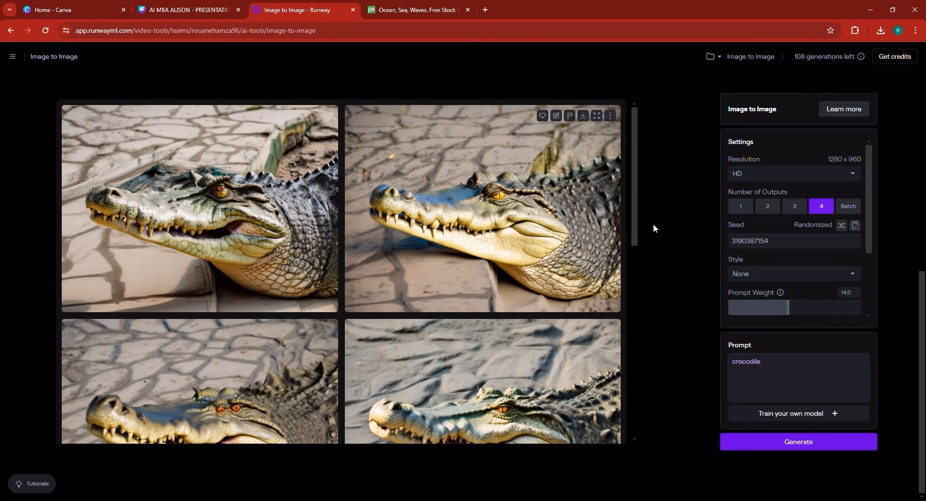
pyautogui.scroll(-1, 611, 267)
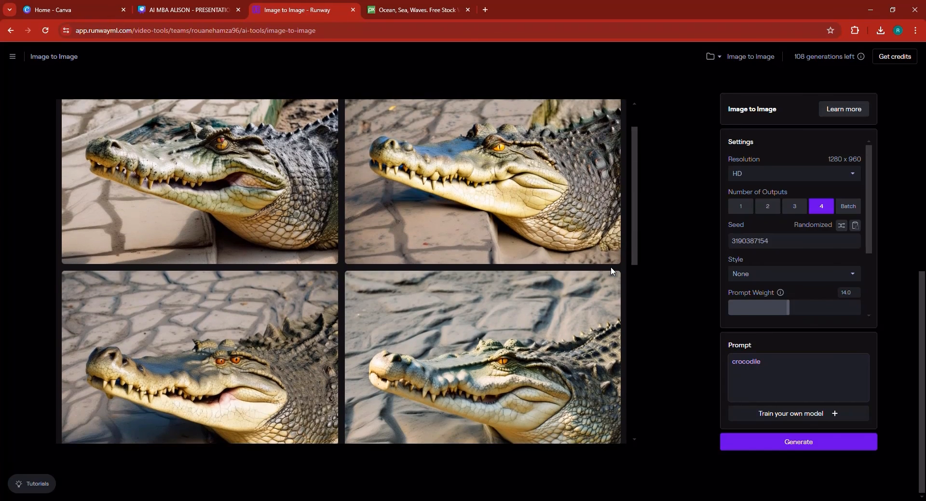
pyautogui.moveTo(562, 315)
pyautogui.click(582, 283)
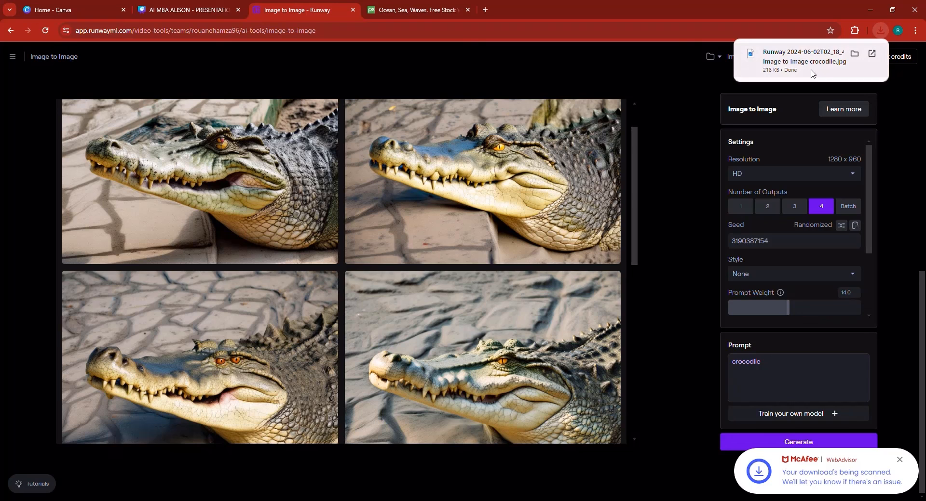
pyautogui.click(813, 72)
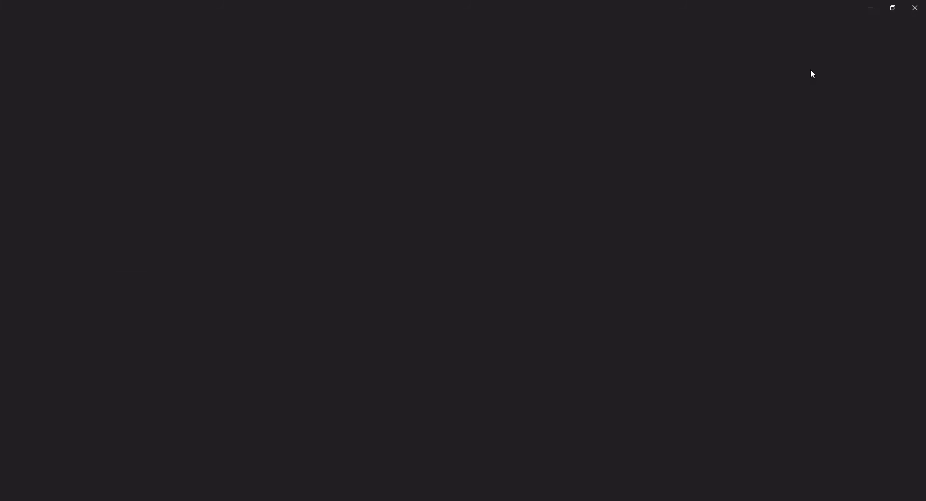